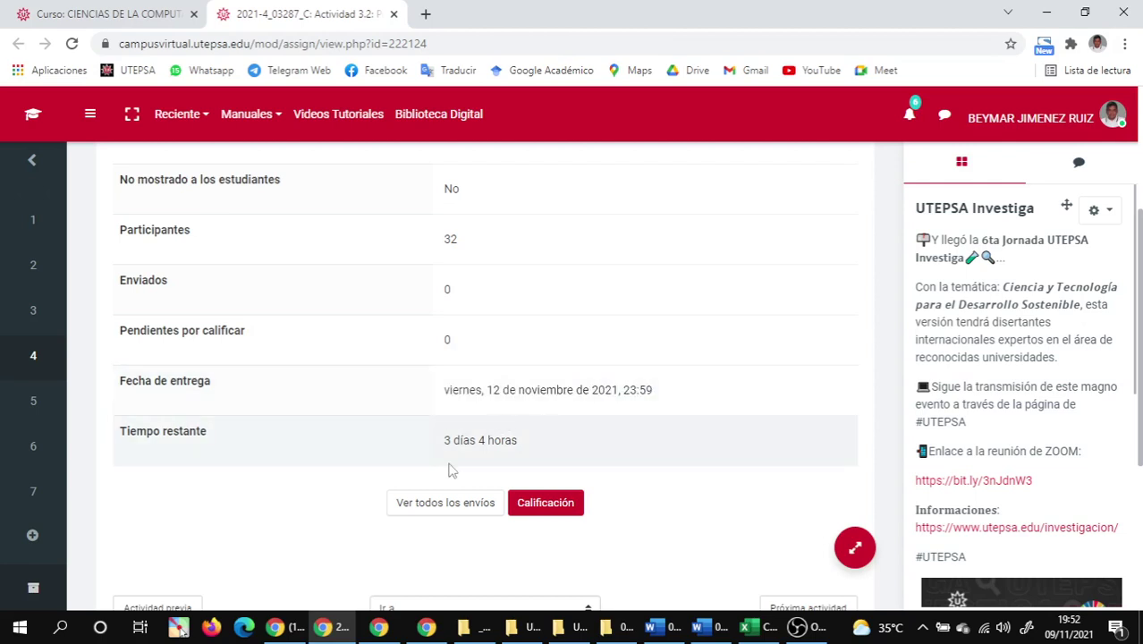
# Close the Actividad 3.2 assignment tab and switch to the class plan in Word, going to the unit 3 evaluation row.
pyautogui.click(393, 14)
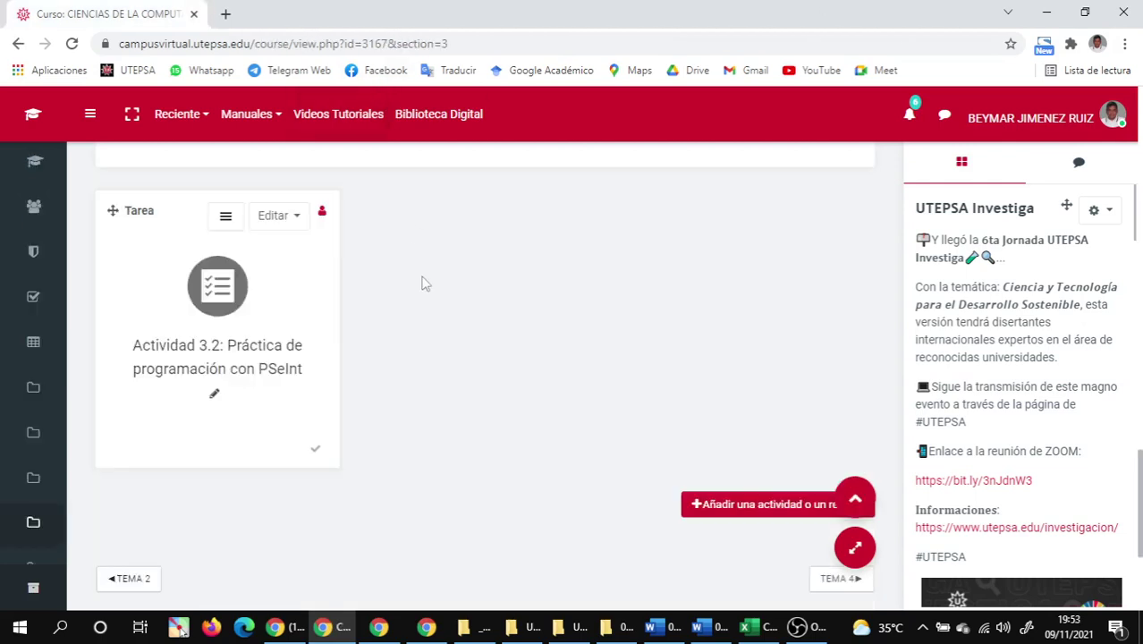
pyautogui.click(726, 636)
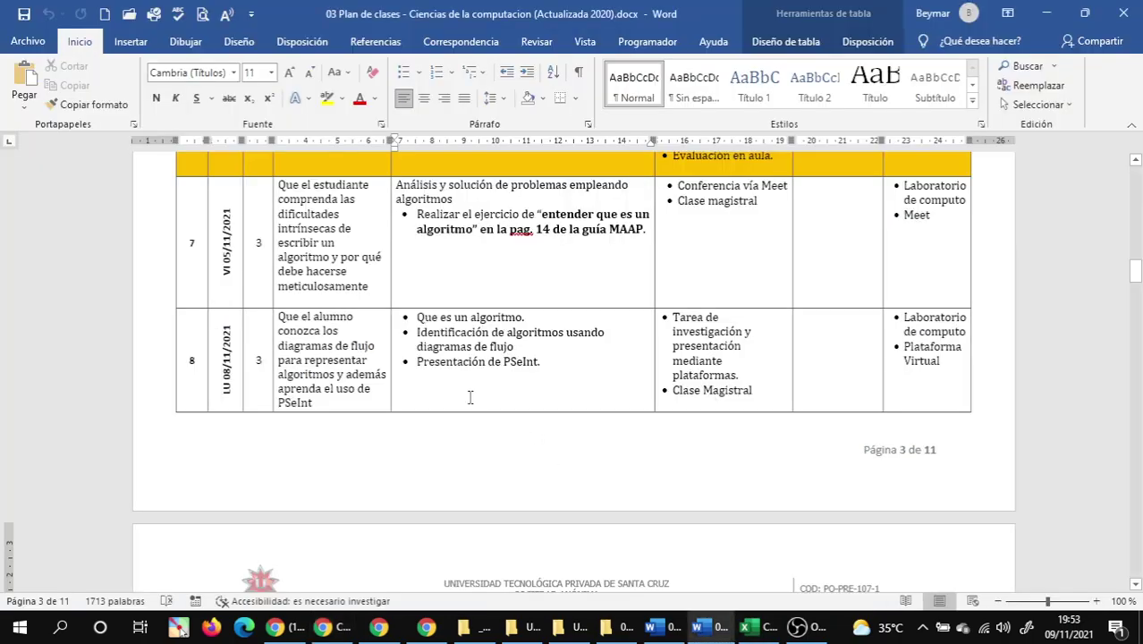
pyautogui.scroll(-10, 458, 376)
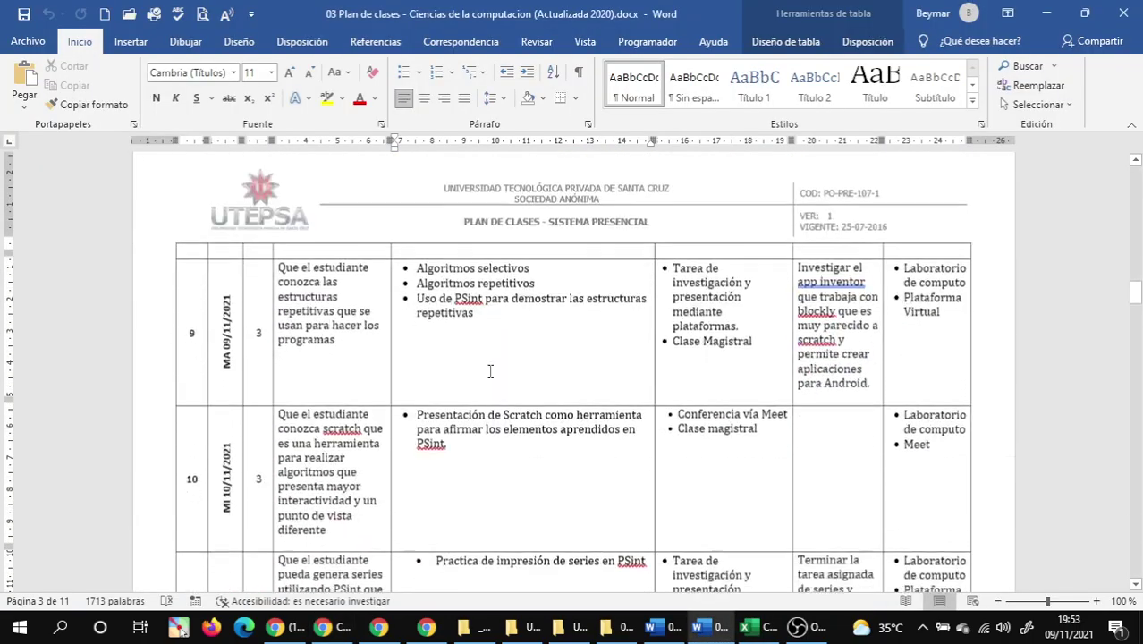
pyautogui.scroll(-10, 515, 380)
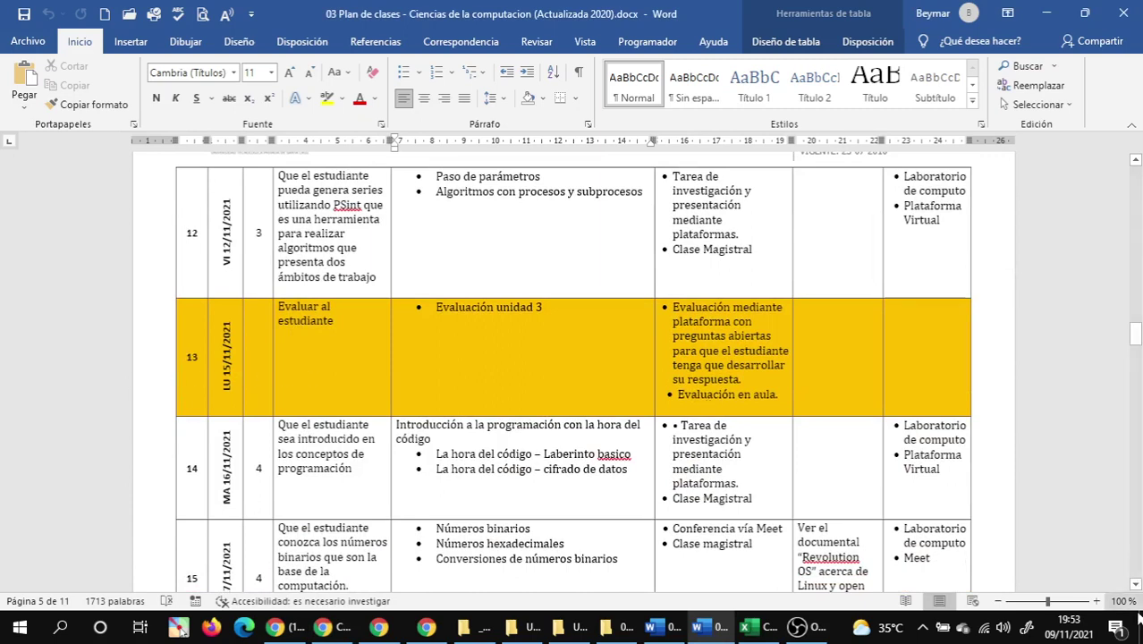
# Check the date of the unit 3 evaluation in the class plan against the system calendar.
pyautogui.click(1074, 626)
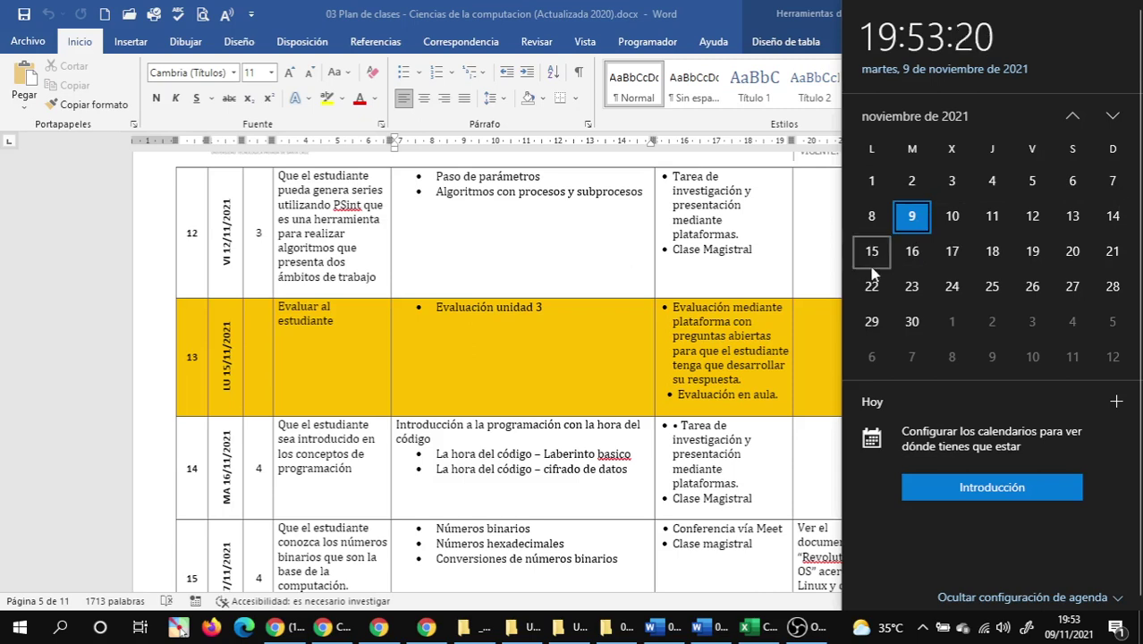
pyautogui.click(550, 376)
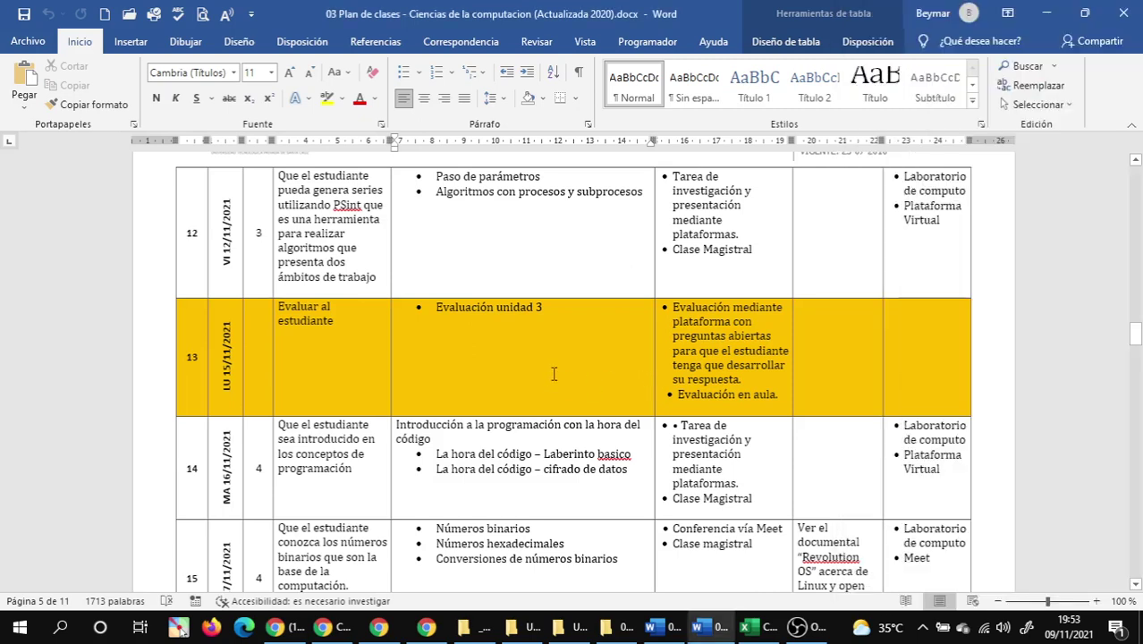
pyautogui.click(464, 357)
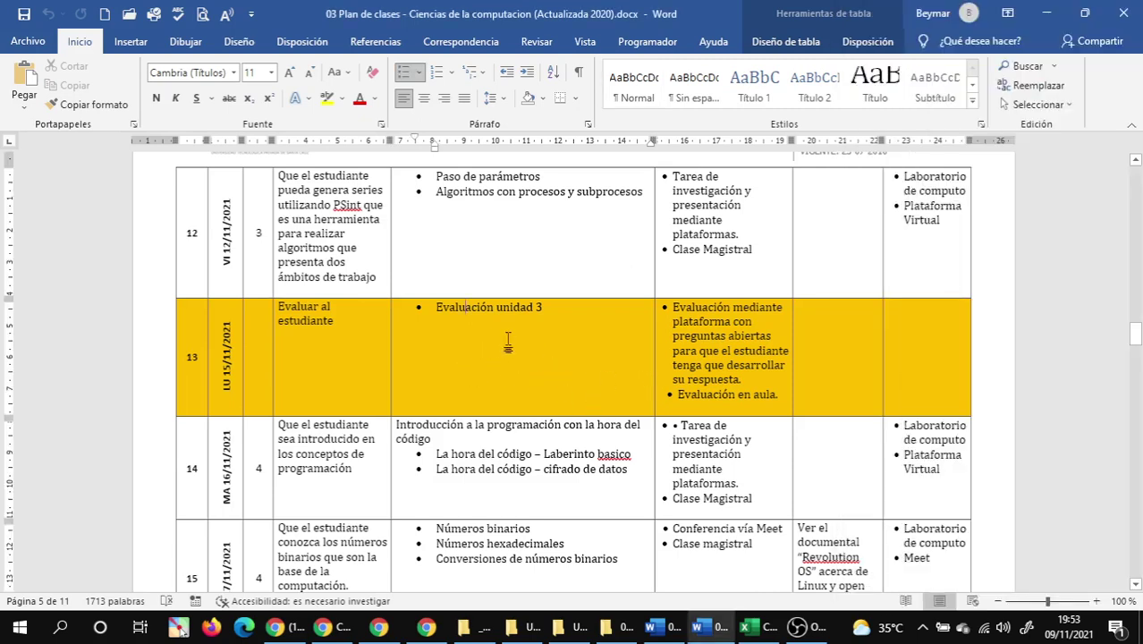
pyautogui.scroll(3, 452, 333)
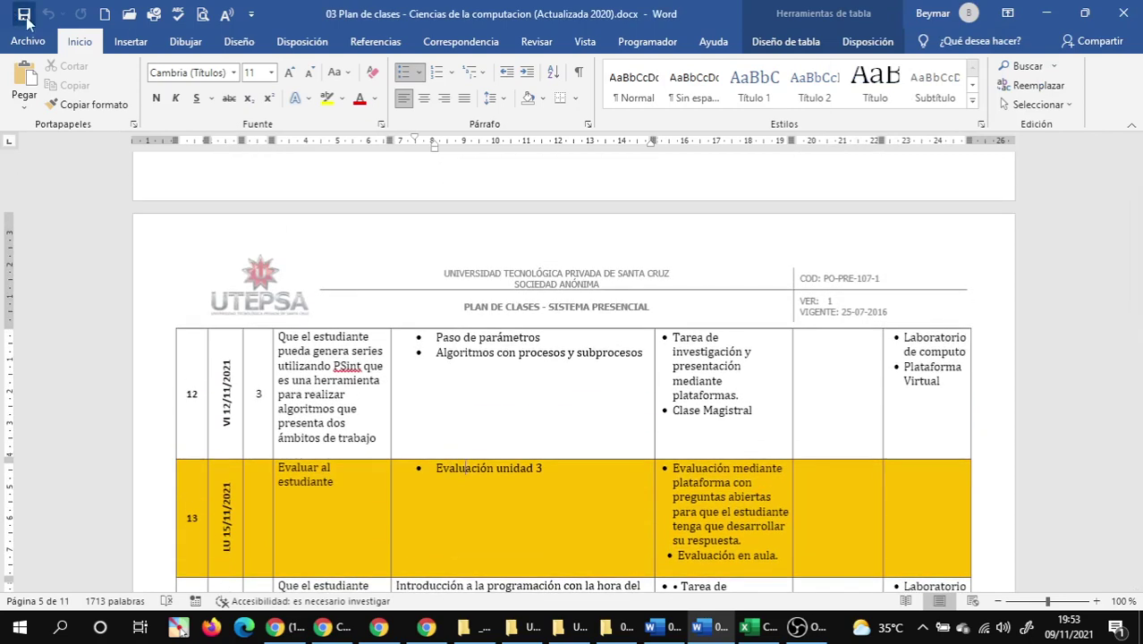
pyautogui.scroll(-1, 324, 503)
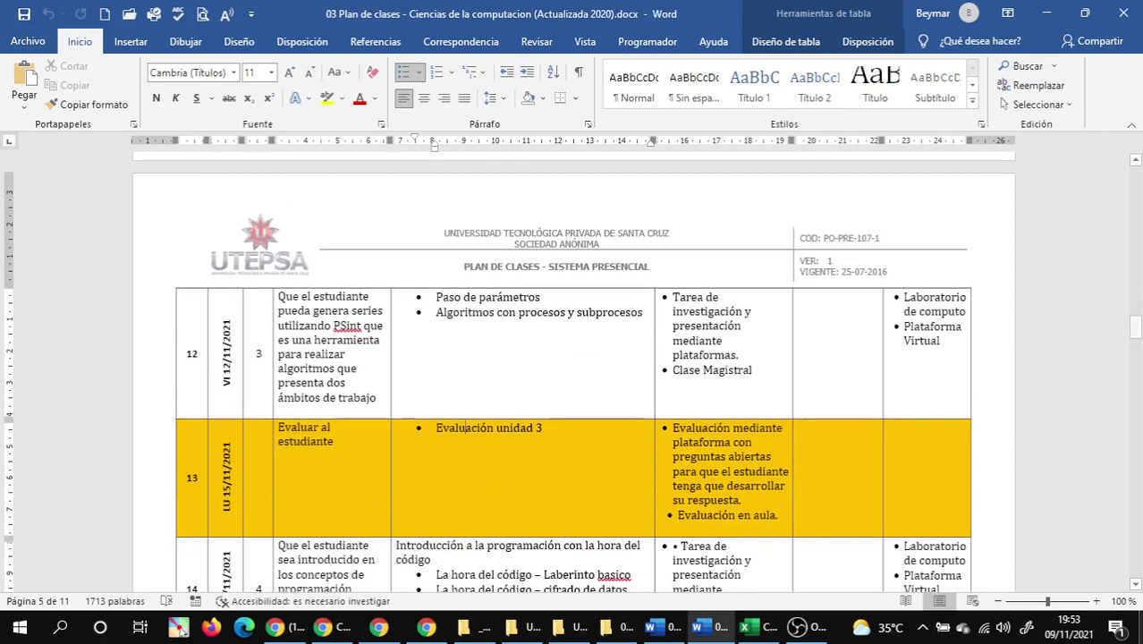
pyautogui.click(1073, 626)
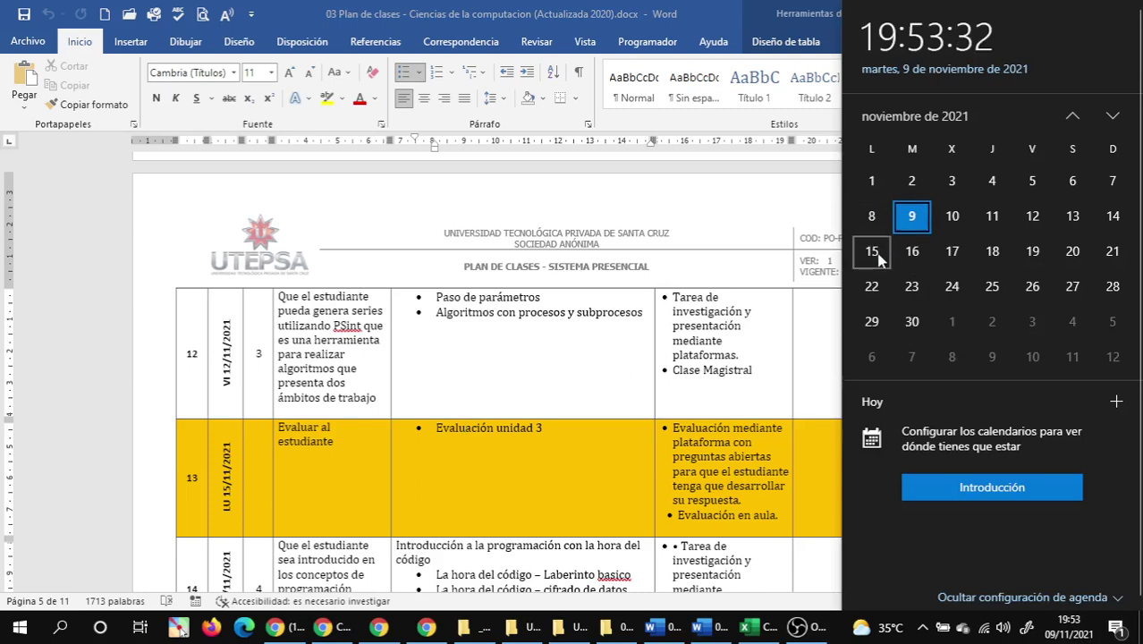
pyautogui.click(633, 406)
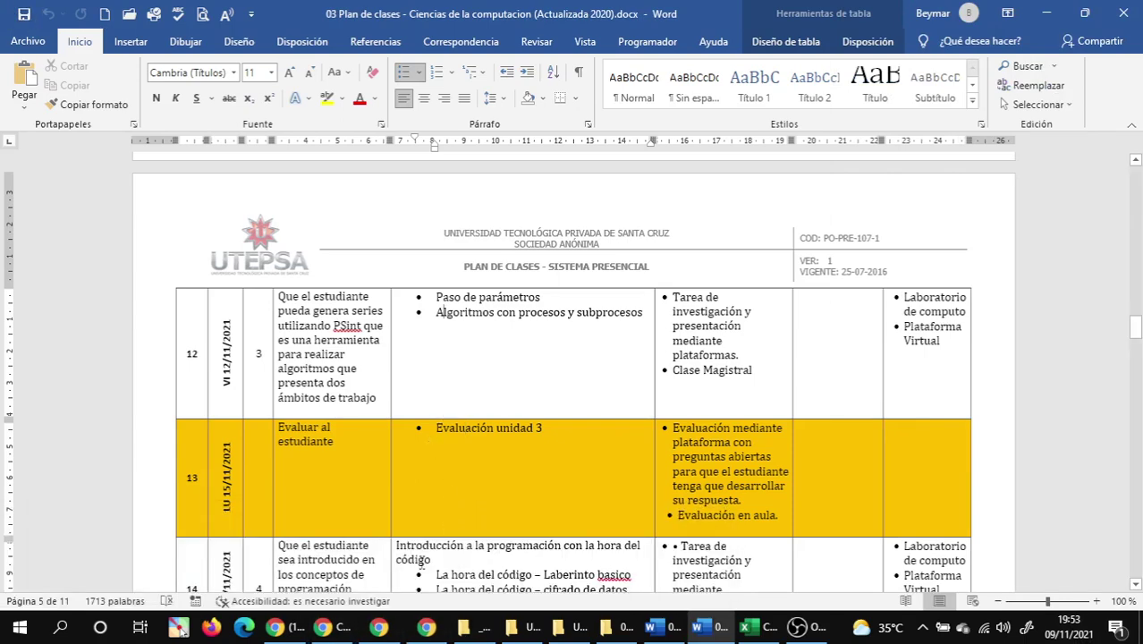
# Switch back to the virtual campus course page in Chrome showing the Actividad 3.2 task.
pyautogui.click(336, 627)
pyautogui.click(354, 630)
pyautogui.click(354, 630)
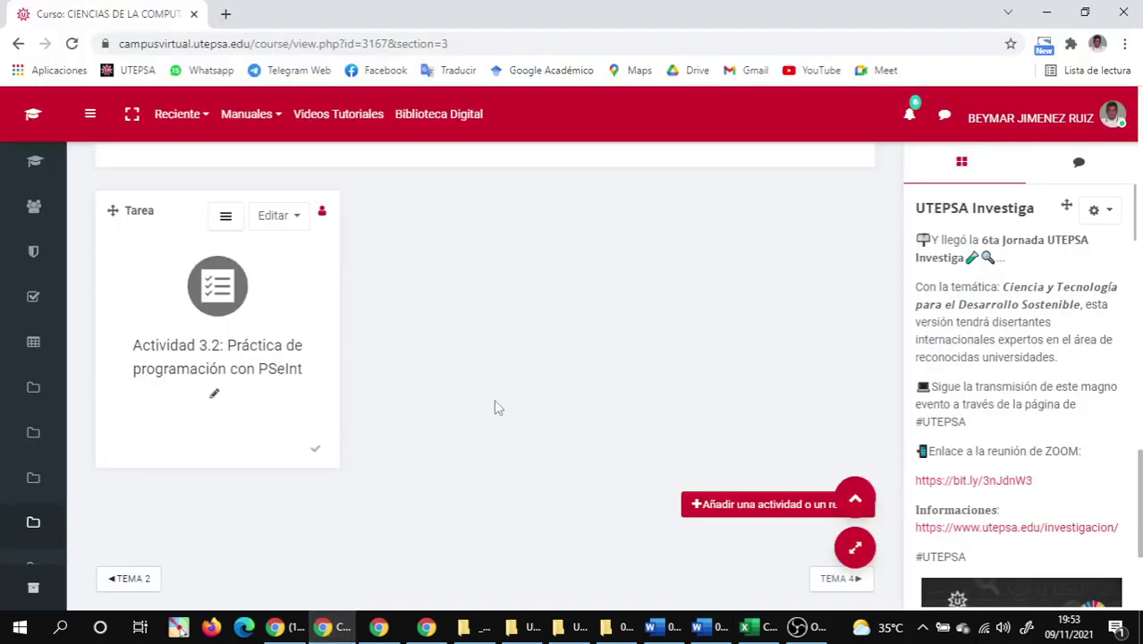
pyautogui.scroll(2, 497, 406)
pyautogui.scroll(-2, 497, 407)
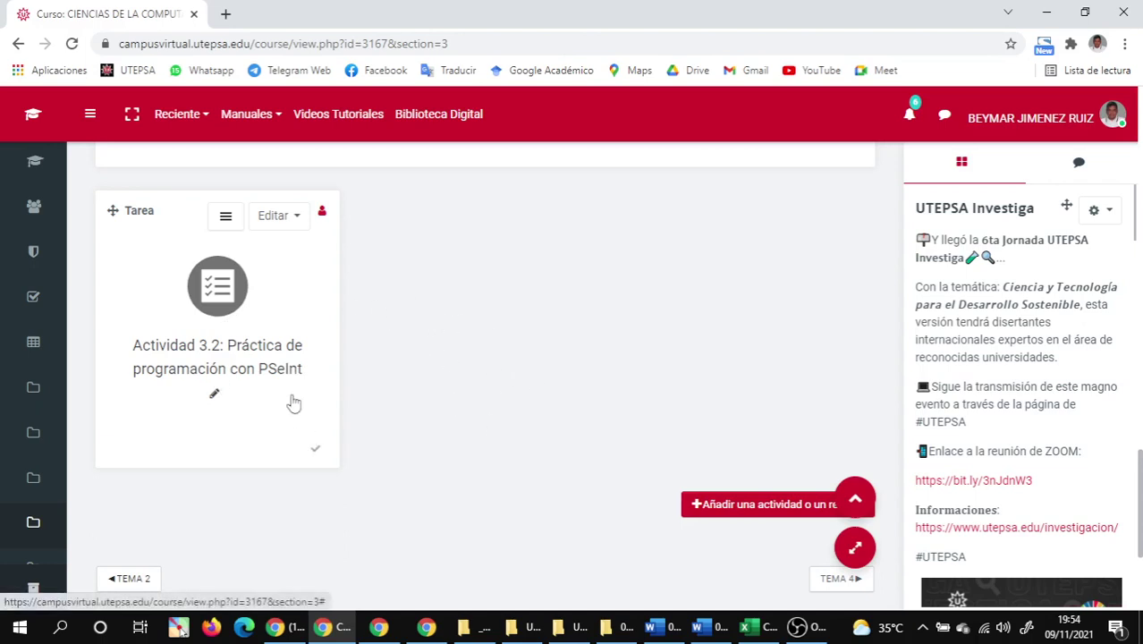
pyautogui.scroll(1, 438, 389)
pyautogui.scroll(-1, 438, 394)
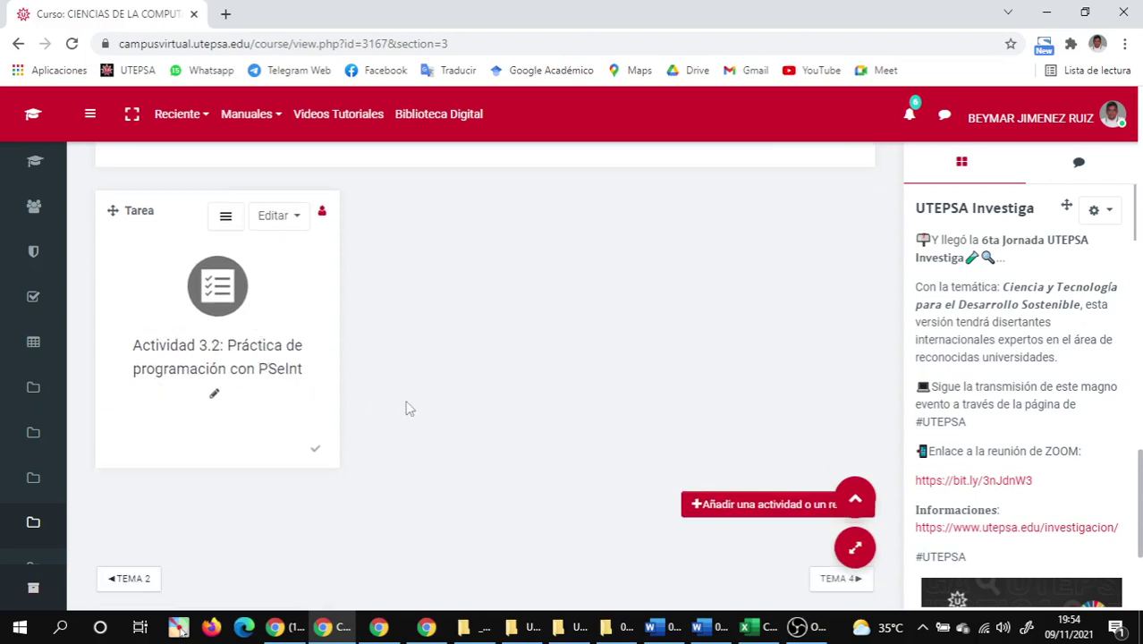
pyautogui.scroll(3, 404, 402)
pyautogui.scroll(-3, 395, 395)
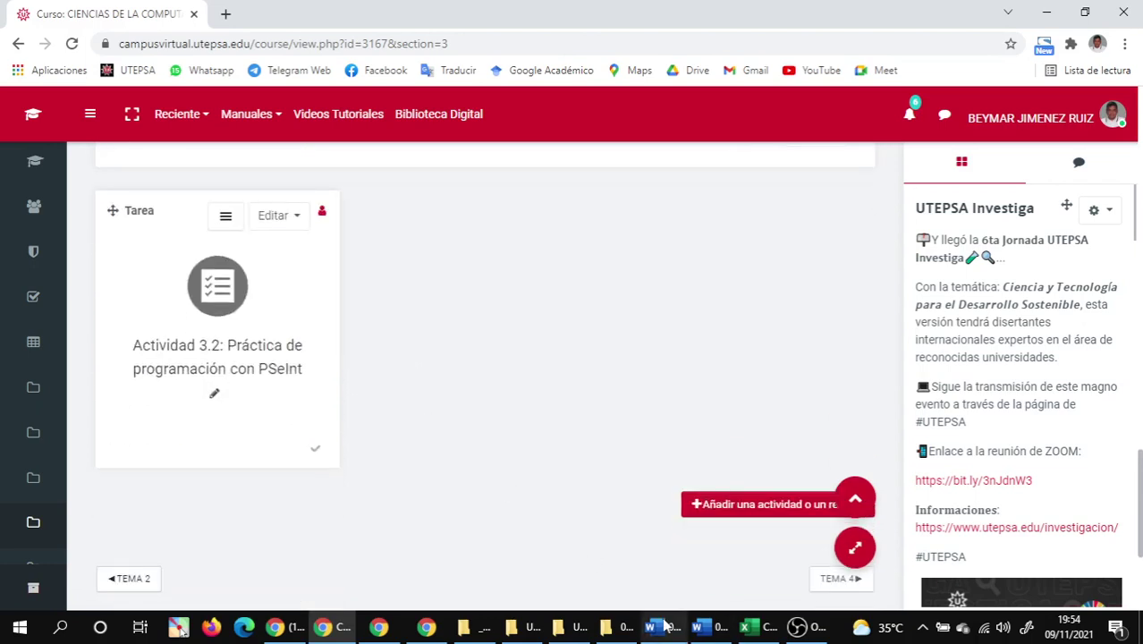
# Switch to the Unidad 3 folder in File Explorer and open "Actividad 3.1 Paradigmas de la programacion.docx" in Word.
pyautogui.moveTo(546, 627)
pyautogui.click(454, 559)
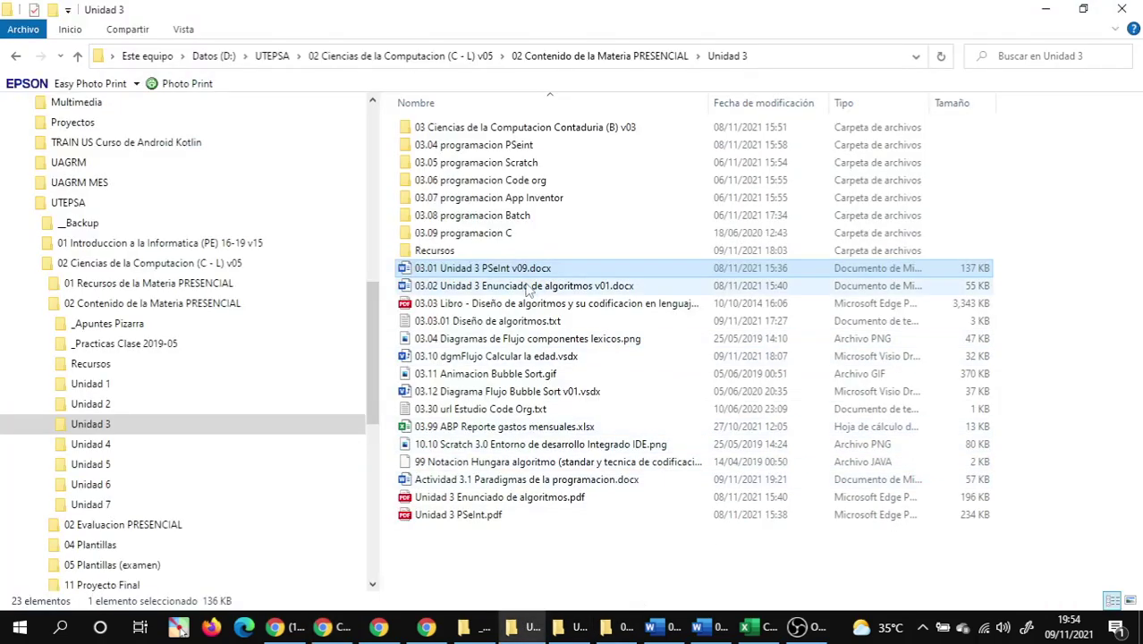
pyautogui.click(521, 481)
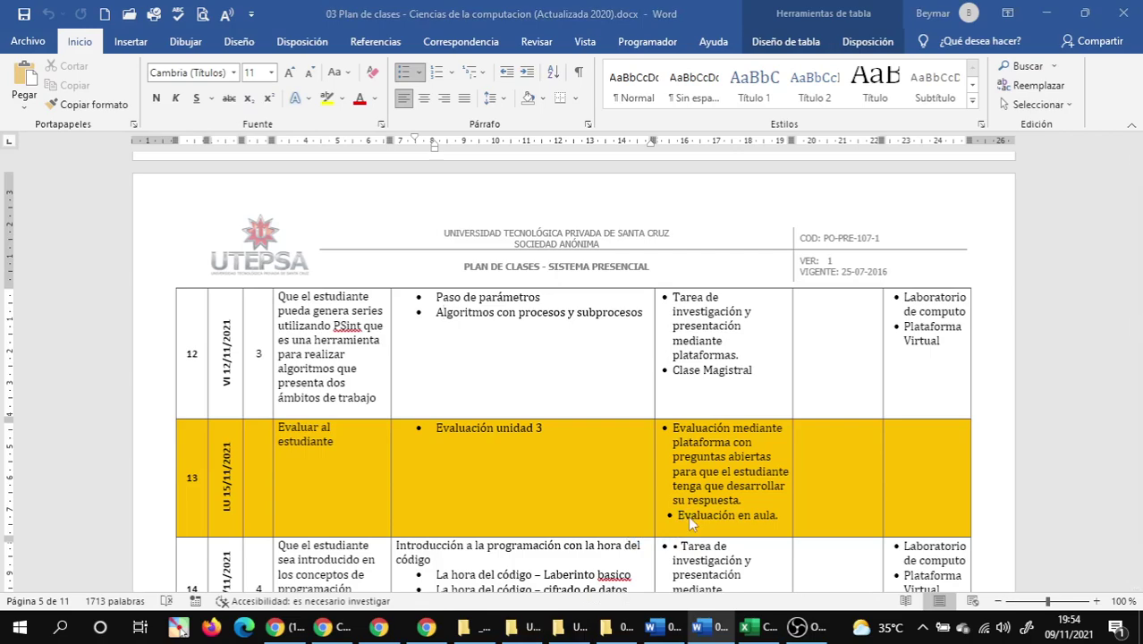
# Review the activity document's sections on programming paradigms and the evolution of programming languages, including the timeline assignment on the second page.
pyautogui.scroll(-8, 499, 309)
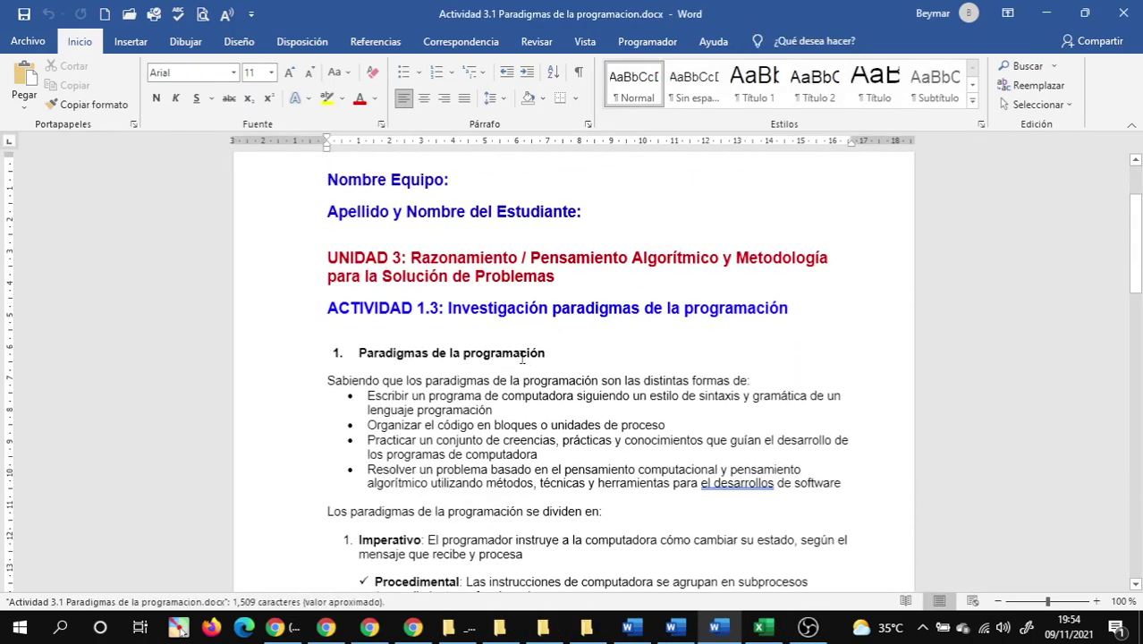
pyautogui.scroll(-5, 383, 273)
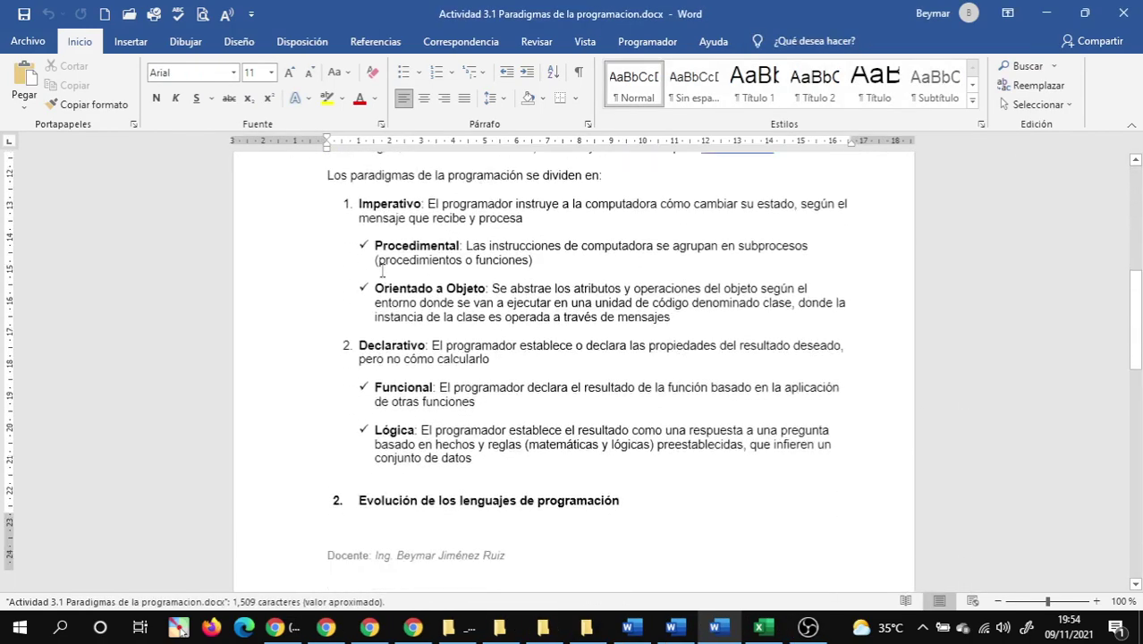
pyautogui.scroll(-6, 383, 275)
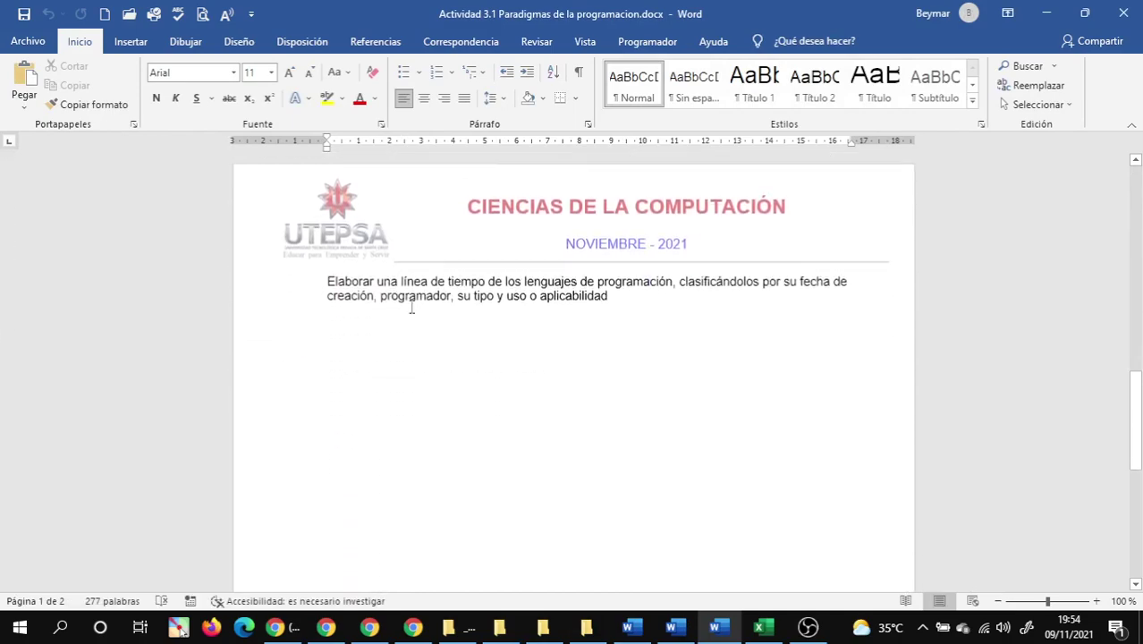
pyautogui.scroll(9, 413, 299)
pyautogui.scroll(10, 409, 291)
pyautogui.scroll(-4, 402, 286)
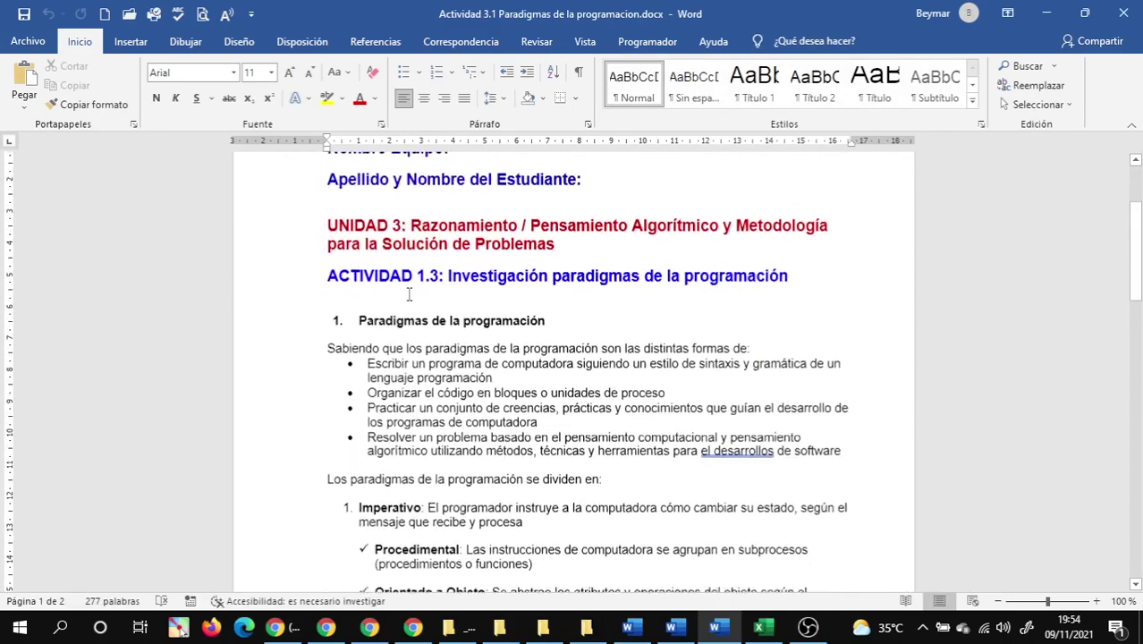
pyautogui.scroll(-8, 407, 294)
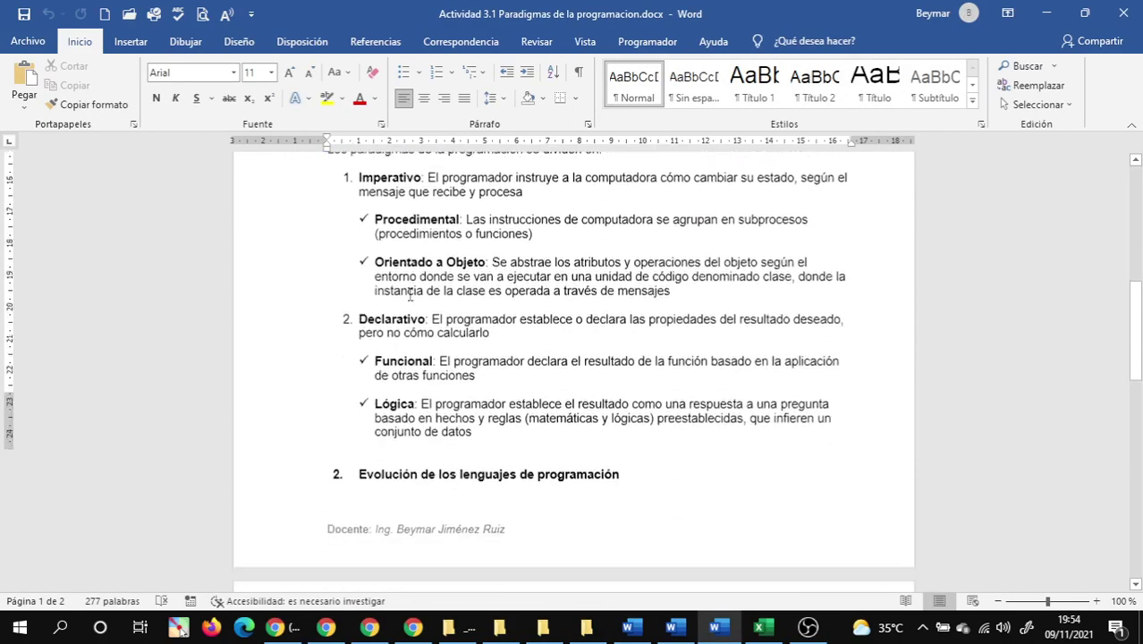
pyautogui.scroll(-4, 407, 293)
pyautogui.scroll(9, 400, 313)
pyautogui.scroll(6, 398, 293)
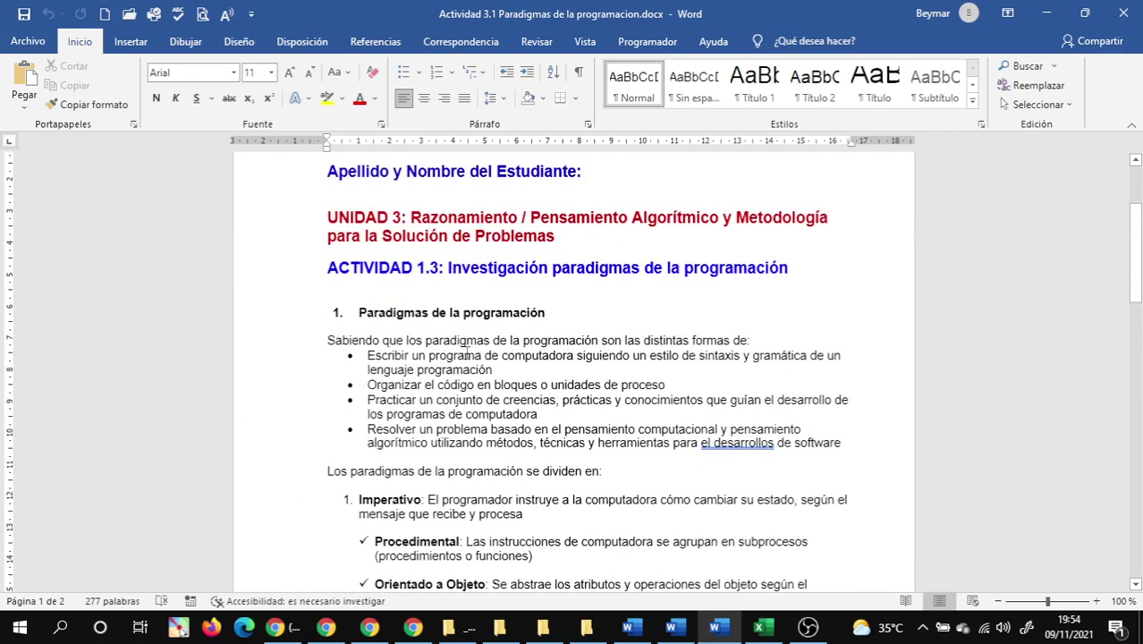
pyautogui.click(487, 429)
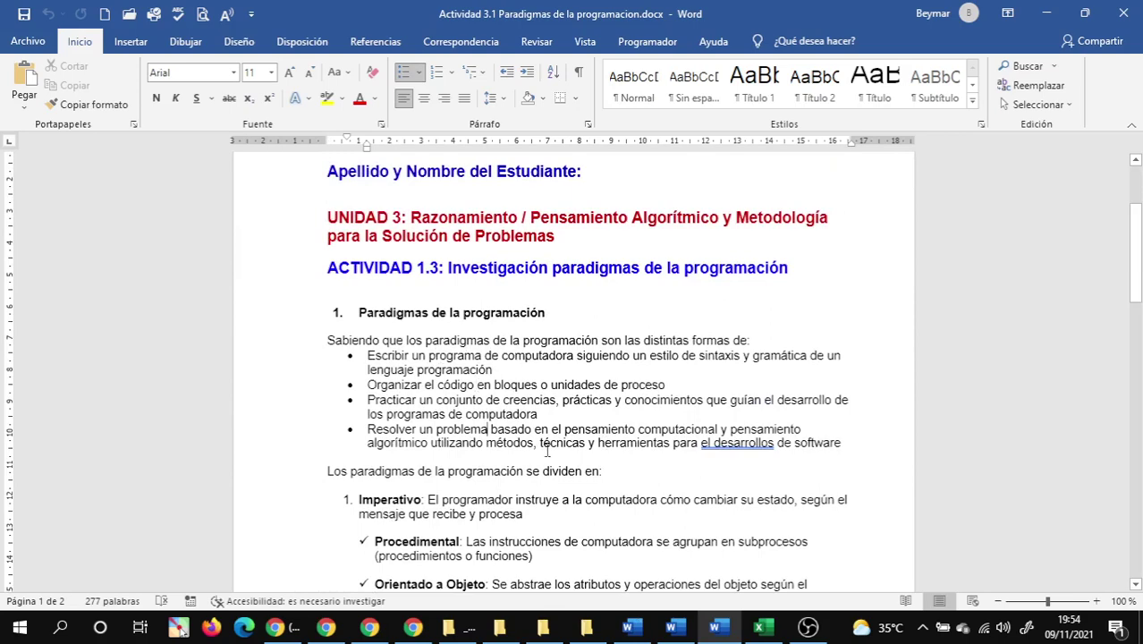
pyautogui.scroll(-9, 533, 415)
pyautogui.scroll(-3, 414, 436)
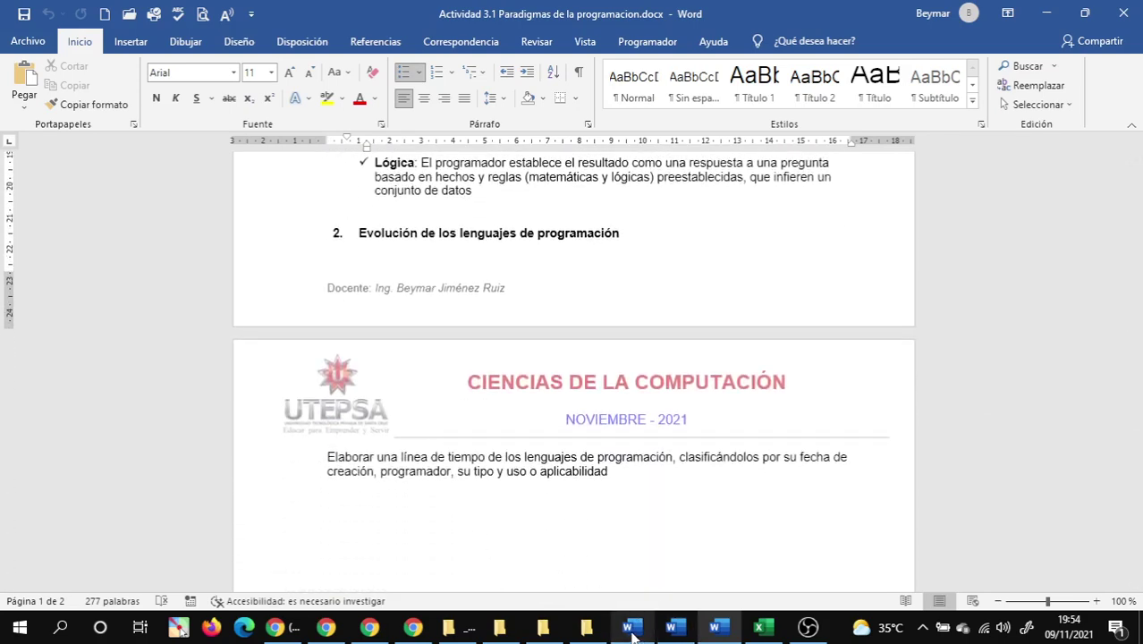
# Return to the virtual campus course page in Chrome after glancing at the grades workbook in Excel.
pyautogui.moveTo(412, 631)
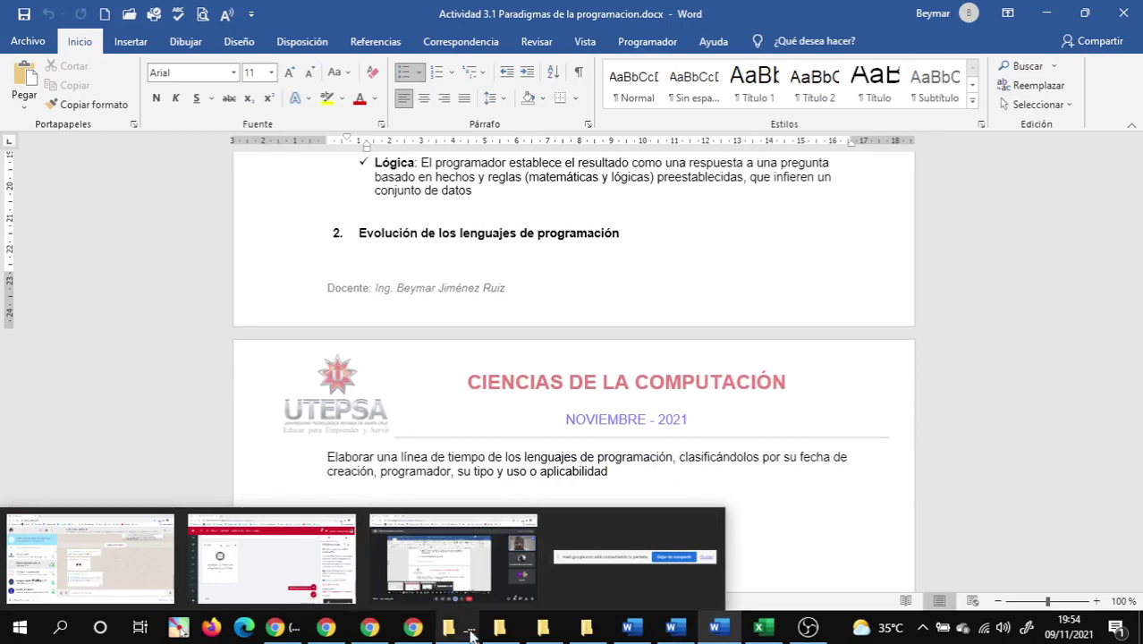
pyautogui.click(760, 628)
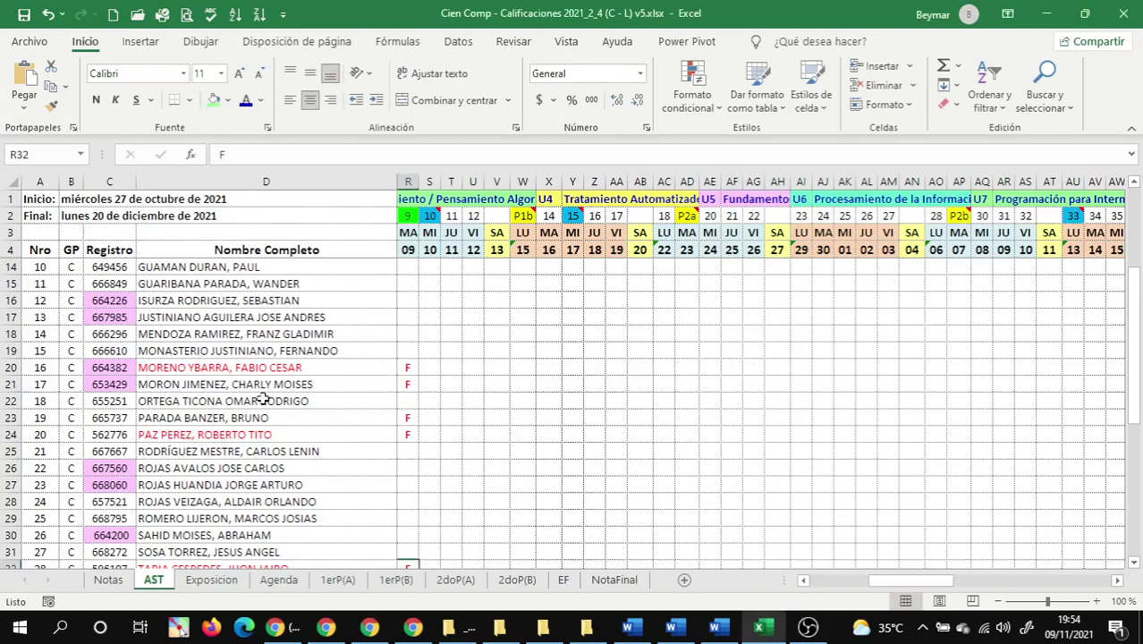
pyautogui.click(339, 630)
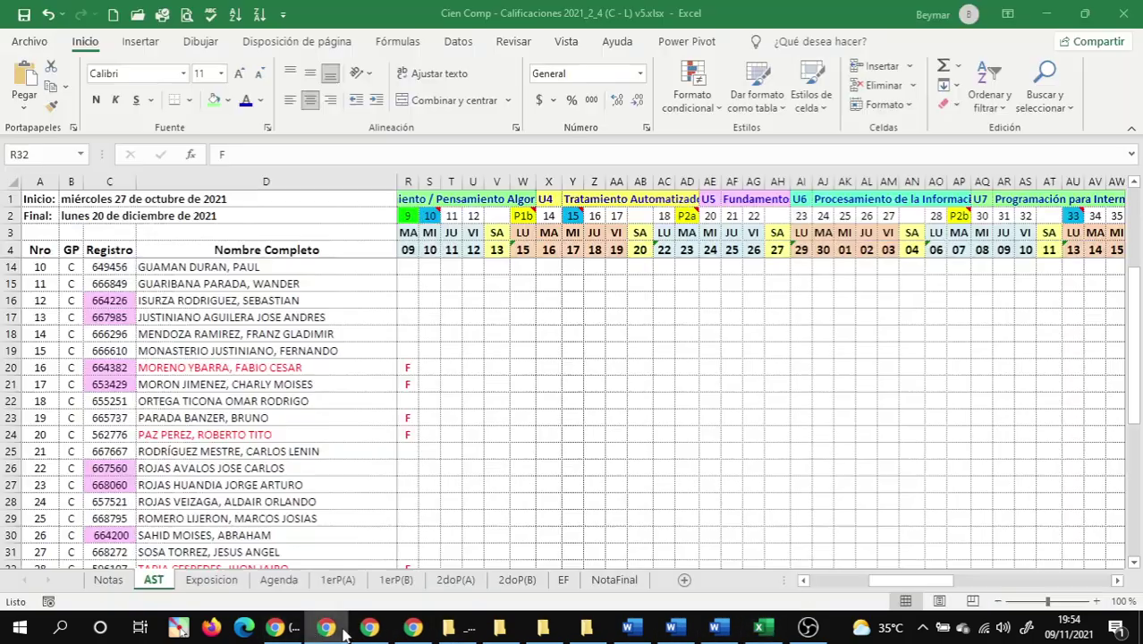
pyautogui.click(369, 628)
pyautogui.click(369, 628)
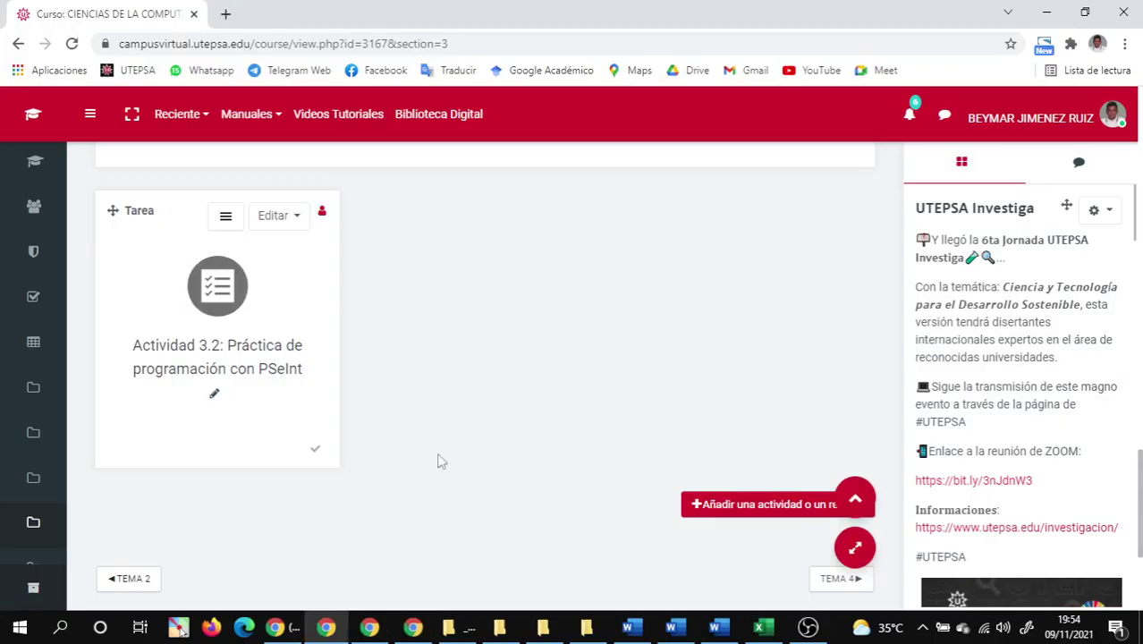
# Open the "Consultar los libros del 20 al 40" resource in a new tab and look through the aBibliografias list to book 20.
pyautogui.scroll(15, 399, 420)
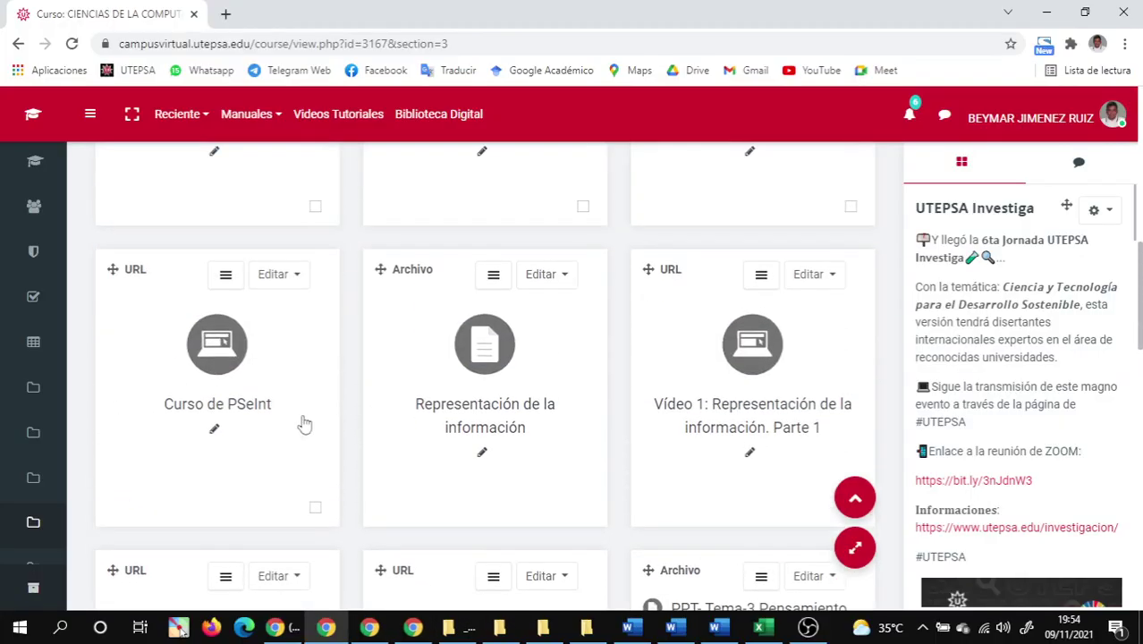
pyautogui.scroll(2, 224, 398)
pyautogui.scroll(-2, 237, 396)
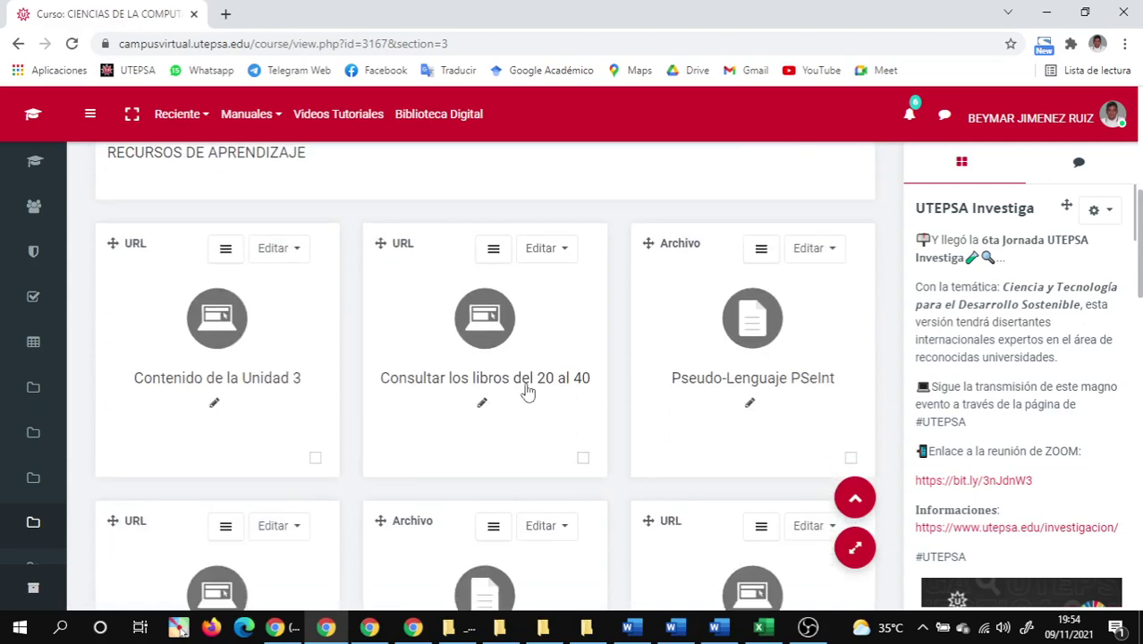
pyautogui.rightClick(547, 297)
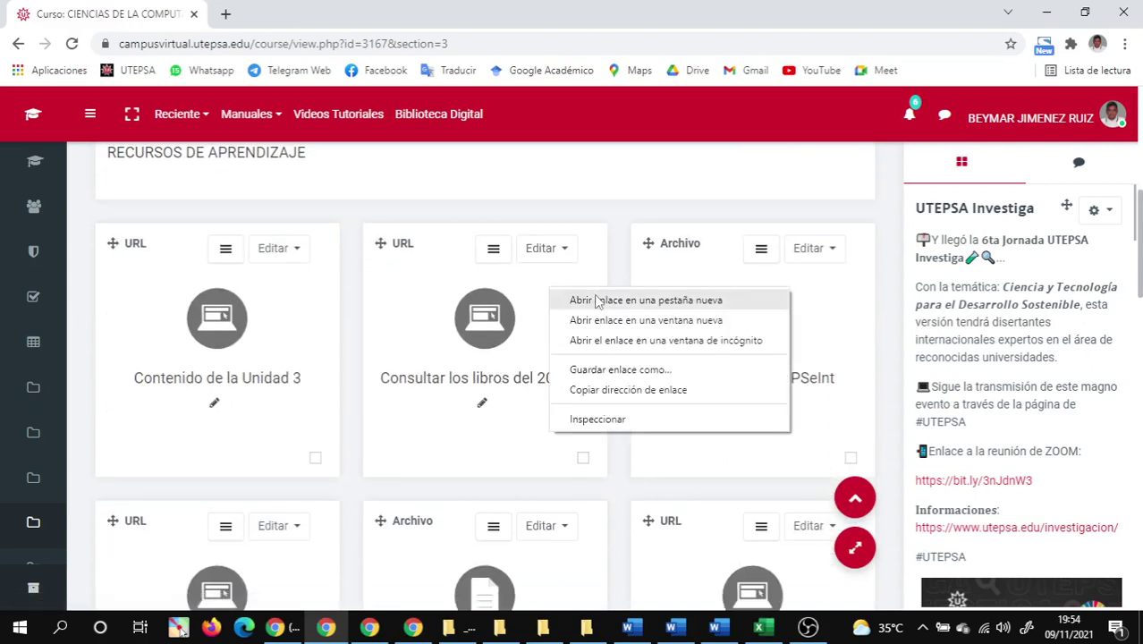
pyautogui.click(590, 300)
pyautogui.click(342, 11)
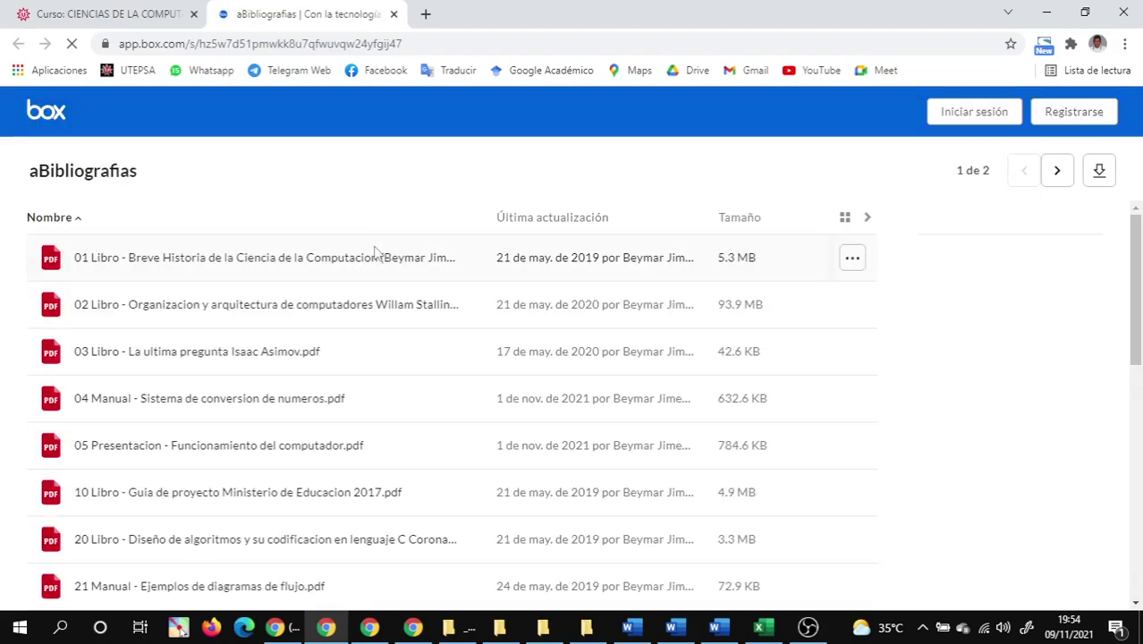
pyautogui.scroll(-1, 134, 334)
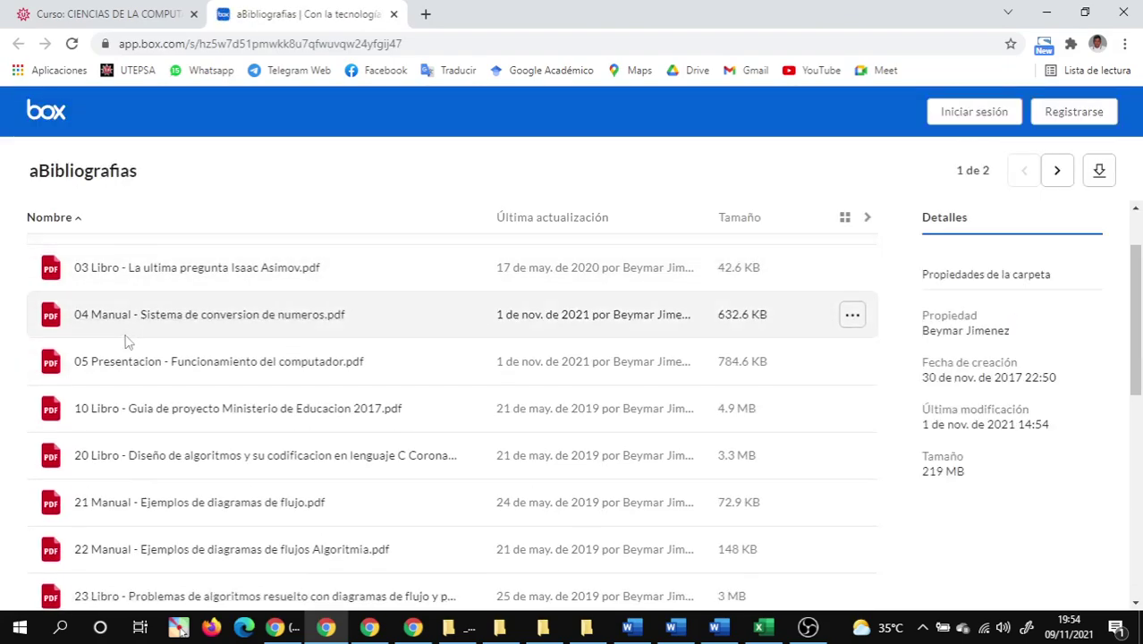
pyautogui.scroll(-1, 119, 379)
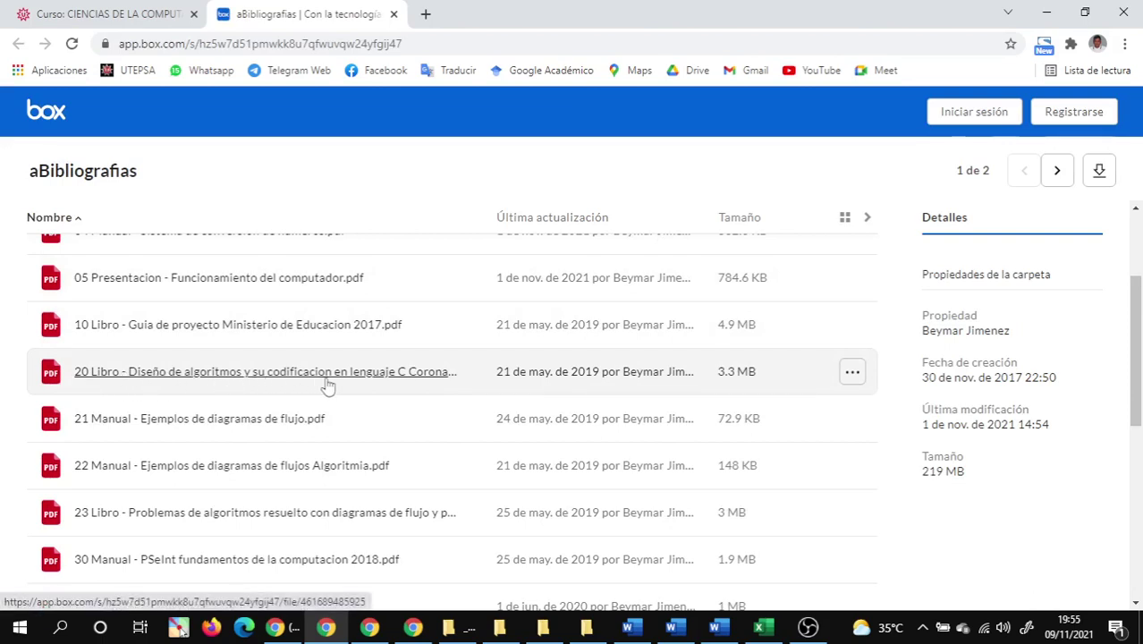
# Close the aBibliografias tab and select the 03.03 book on algorithm design in the Unidad 3 folder.
pyautogui.click(394, 14)
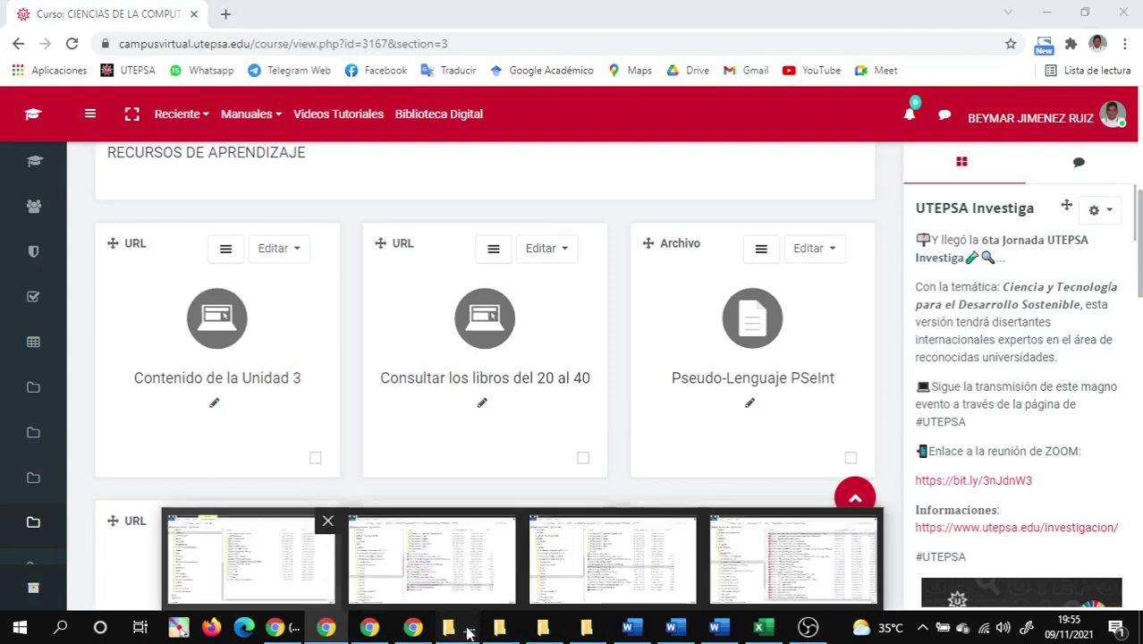
pyautogui.click(500, 626)
pyautogui.click(504, 306)
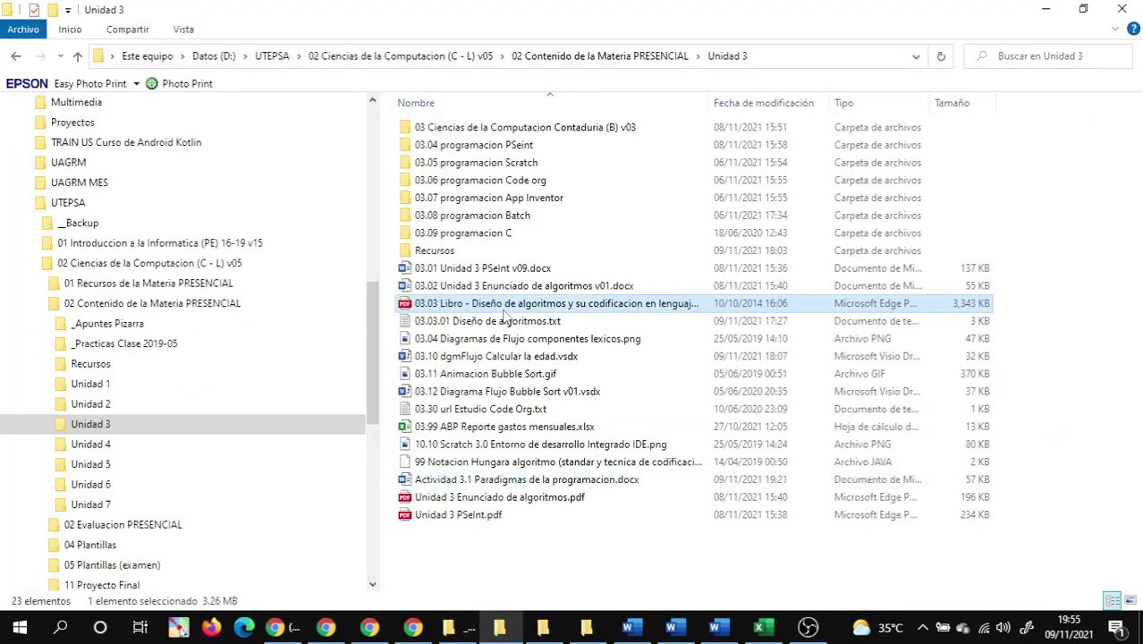
# Send the 03.03 "Libro - Diseño de algoritmos" PDF from the Unidad 3 folder to the Ciencias Computación (C) WhatsApp group.
pyautogui.moveTo(275, 626)
pyautogui.click(327, 590)
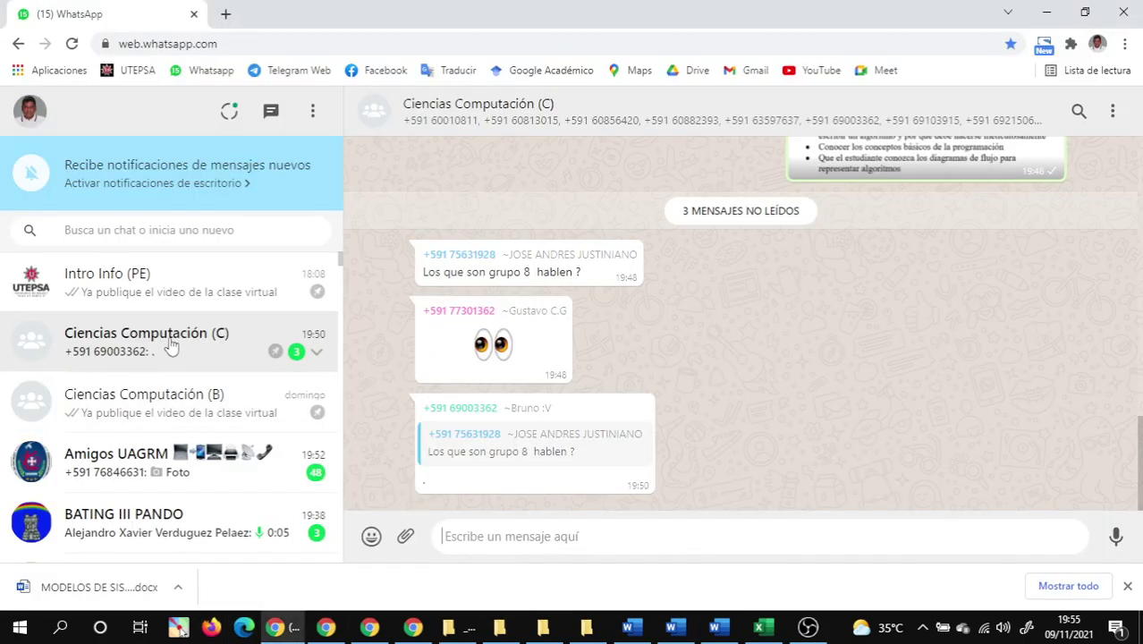
pyautogui.moveTo(501, 631)
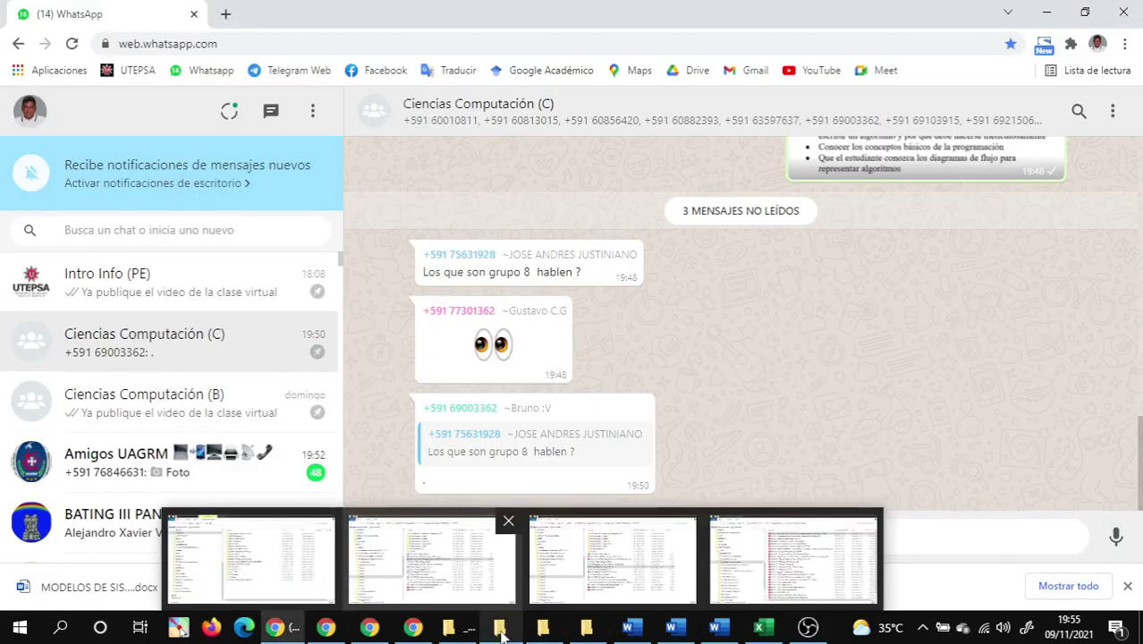
pyautogui.click(432, 554)
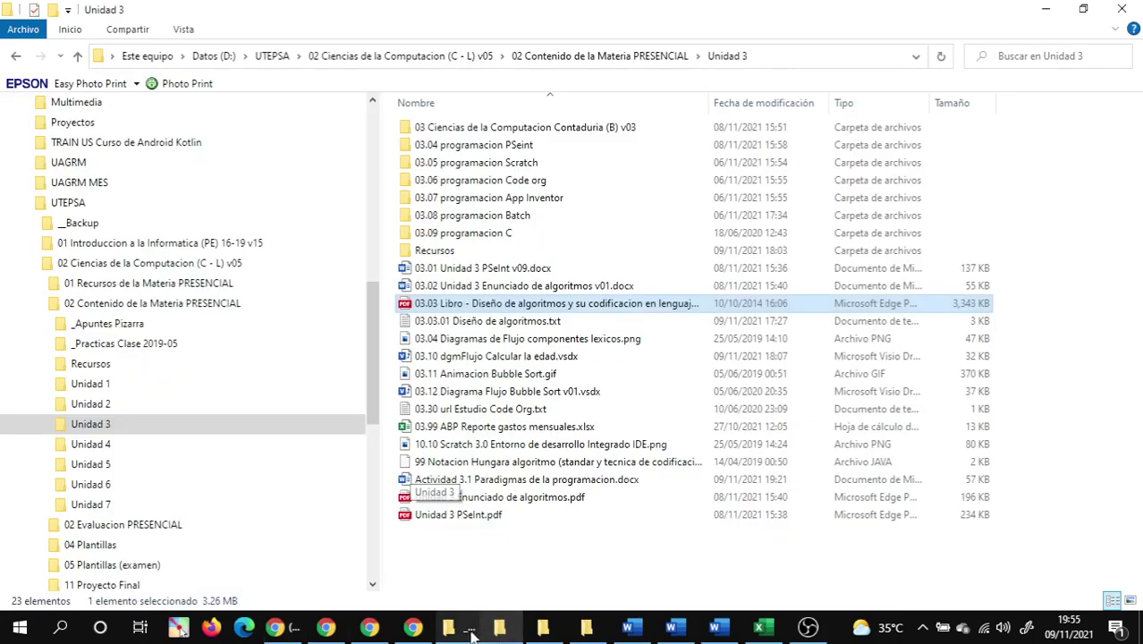
pyautogui.moveTo(407, 309); pyautogui.dragTo(816, 446)
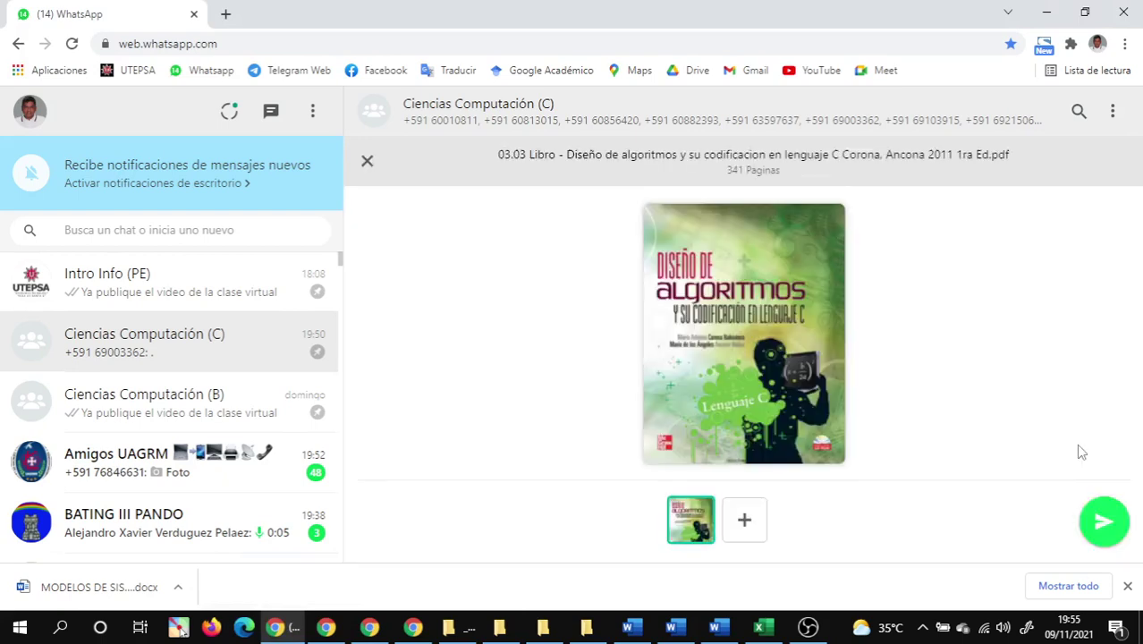
pyautogui.click(1104, 522)
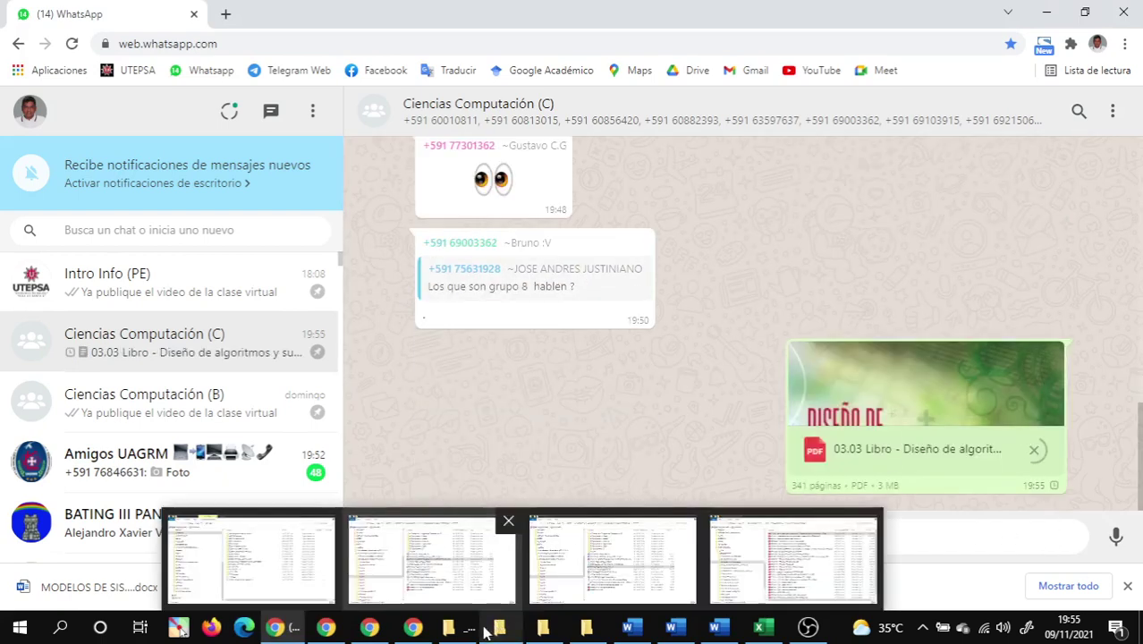
pyautogui.click(474, 559)
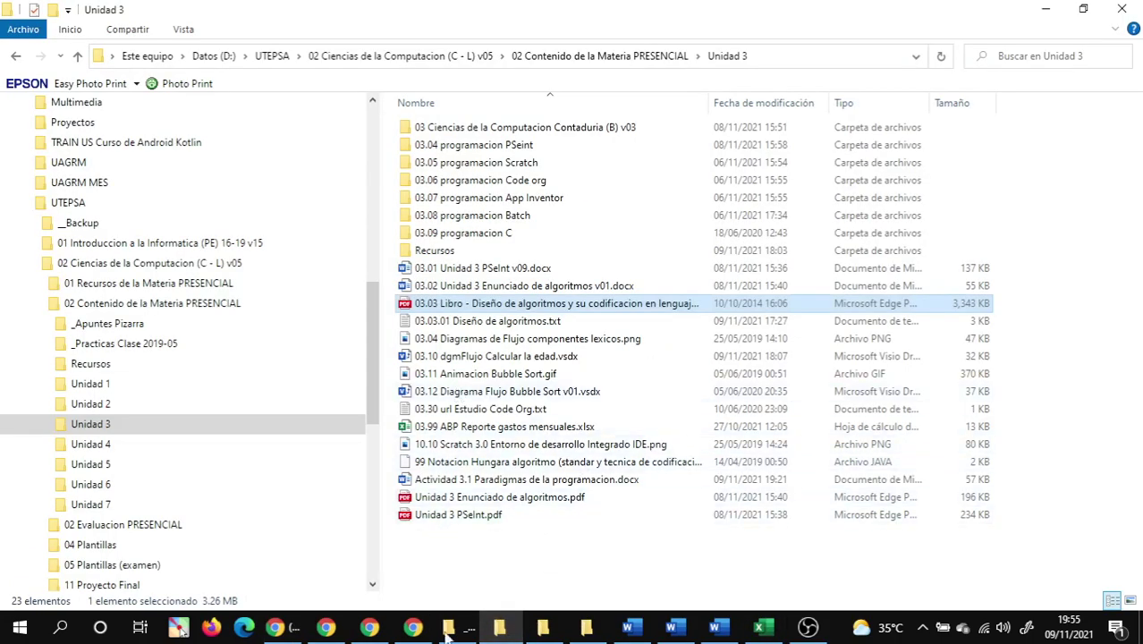
pyautogui.click(498, 628)
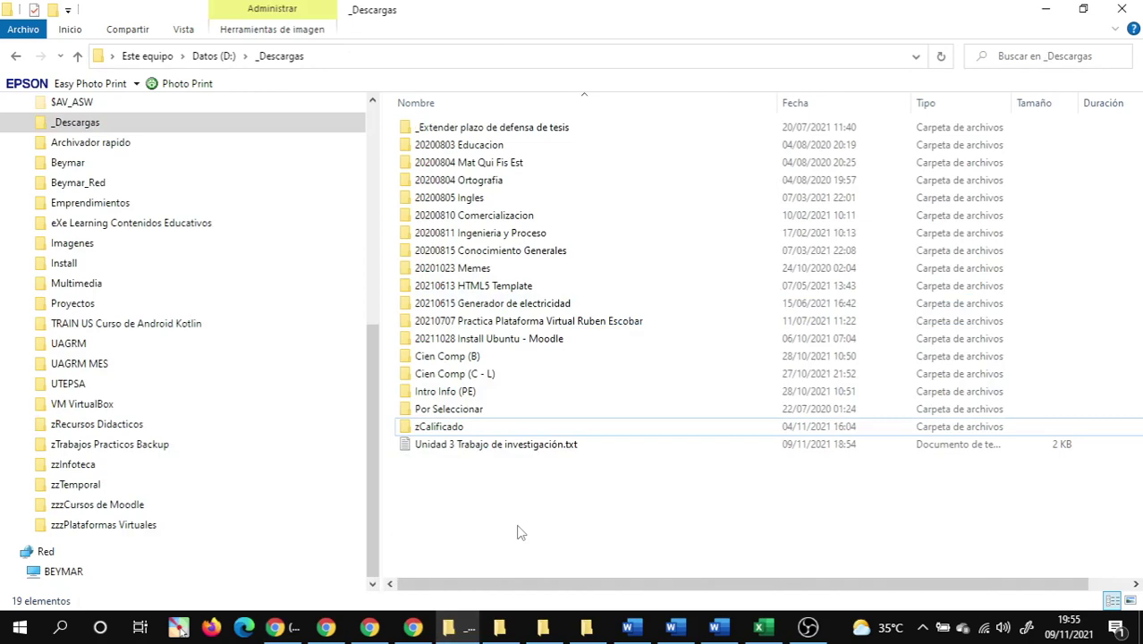
pyautogui.click(537, 631)
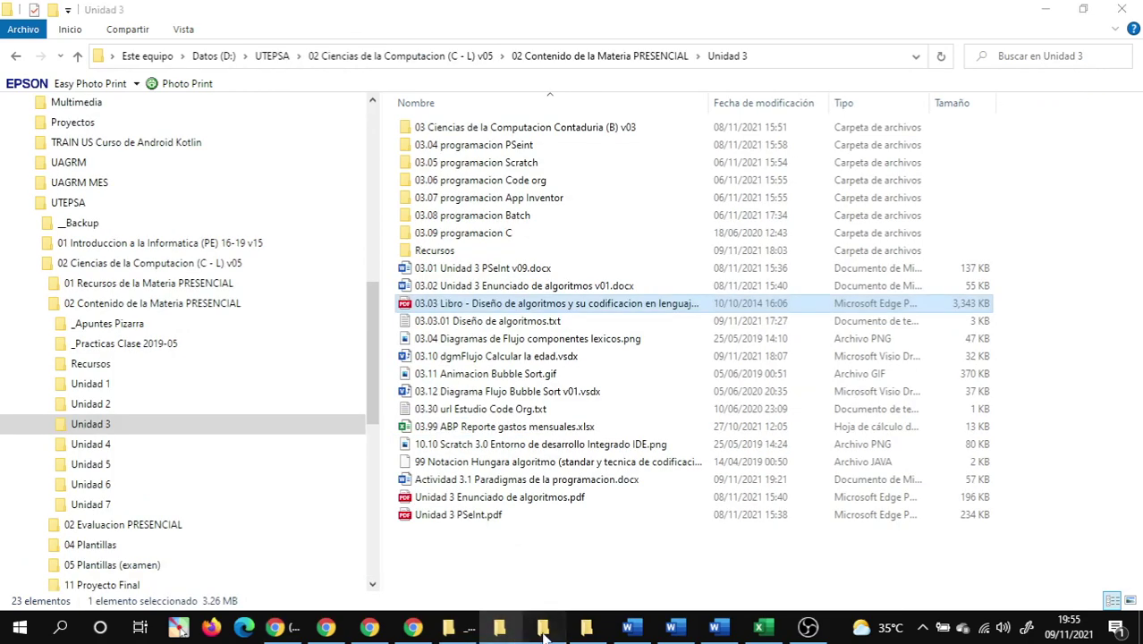
pyautogui.press('Up')
pyautogui.press('Up')
pyautogui.press('Up')
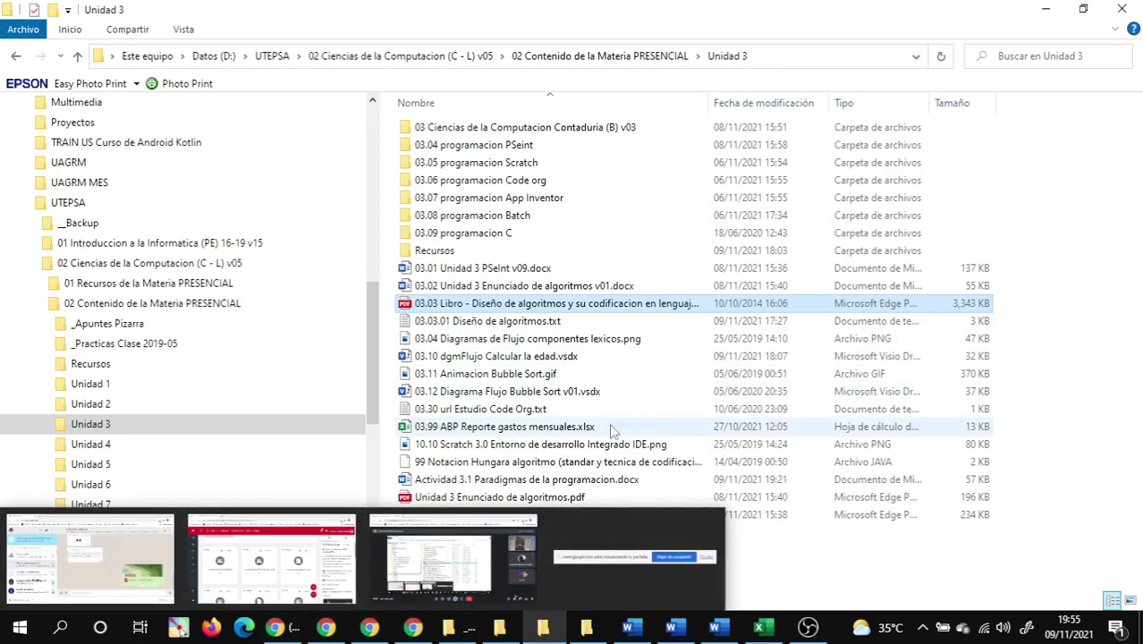
pyautogui.click(531, 345)
pyautogui.moveTo(445, 630)
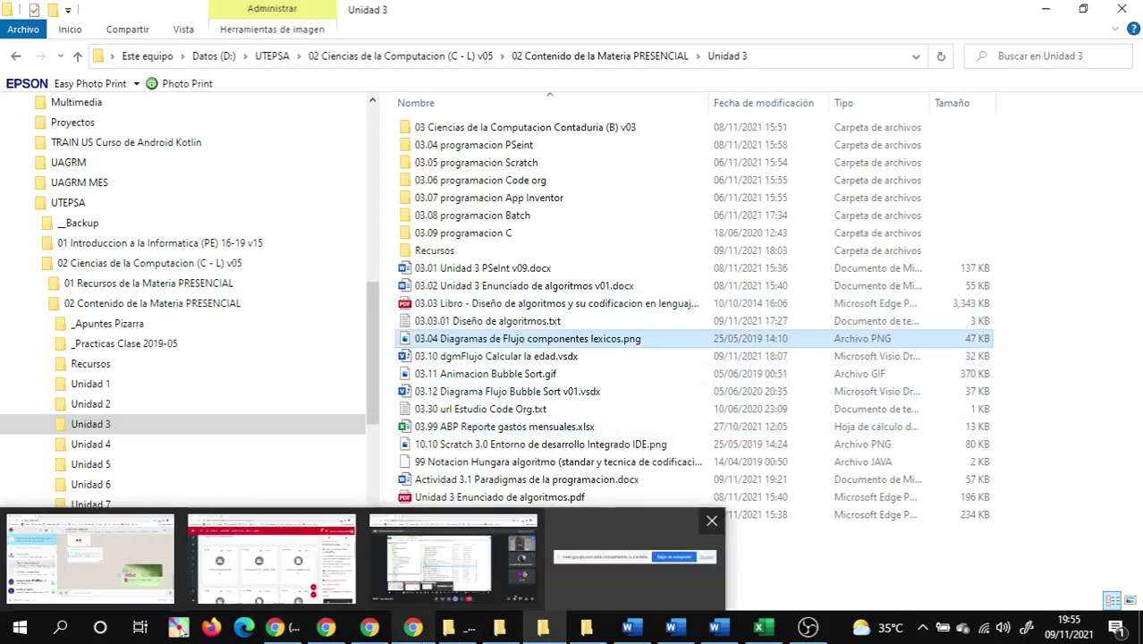
# Switch to the grades workbook in Excel and copy the team numbers and names of group 8 from the Exposicion sheet.
pyautogui.click(411, 559)
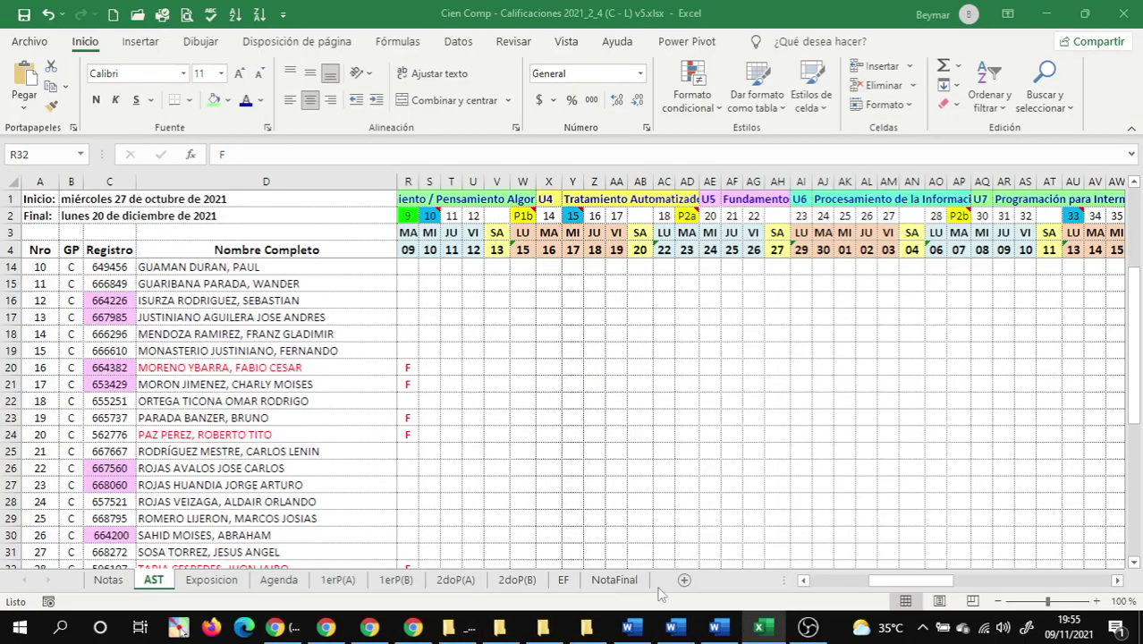
pyautogui.click(228, 586)
pyautogui.scroll(-4, 229, 497)
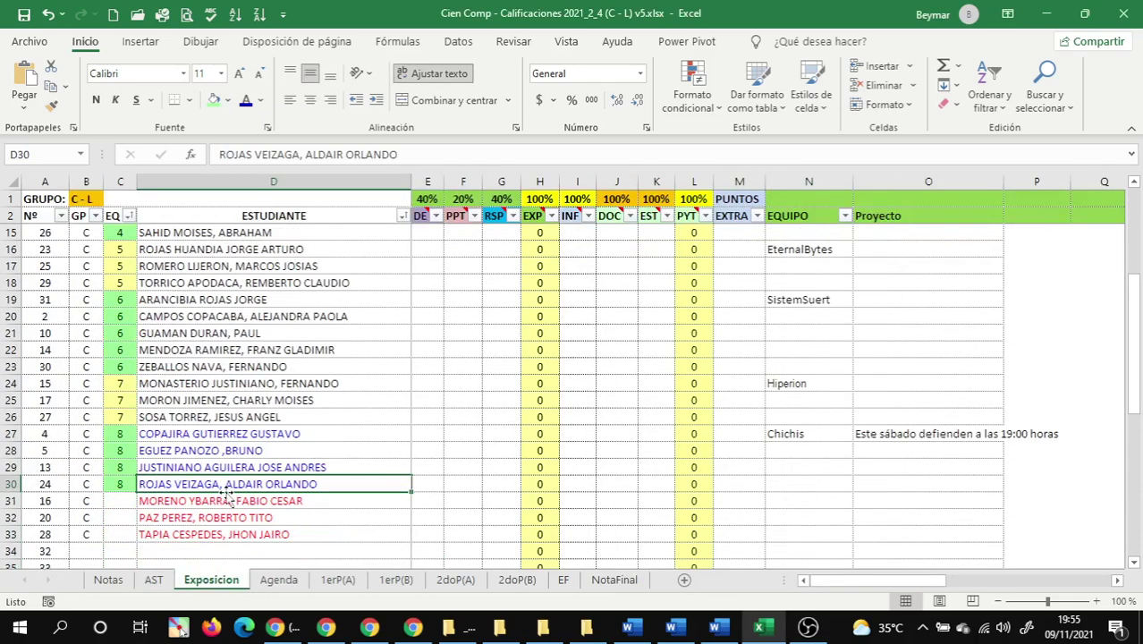
pyautogui.moveTo(98, 436); pyautogui.dragTo(213, 467)
pyautogui.moveTo(119, 433); pyautogui.dragTo(257, 478)
pyautogui.hotkey('ctrl', 'c')
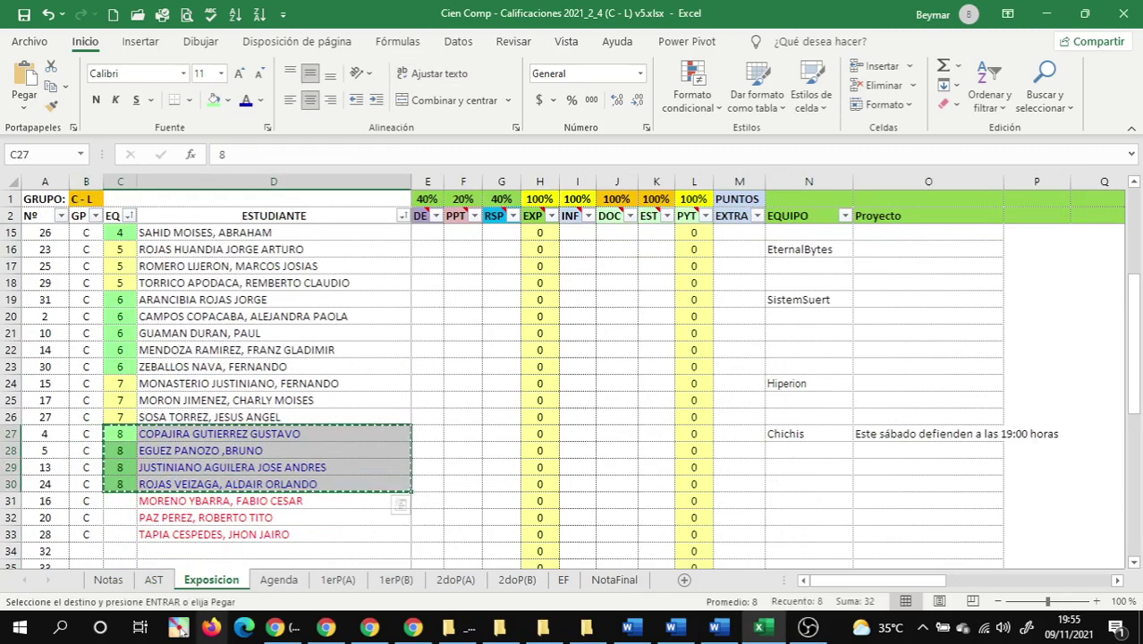
# Paste the copied group 8 list as an image into the Ciencias Computación (C) WhatsApp chat and send it.
pyautogui.moveTo(274, 626)
pyautogui.click(268, 563)
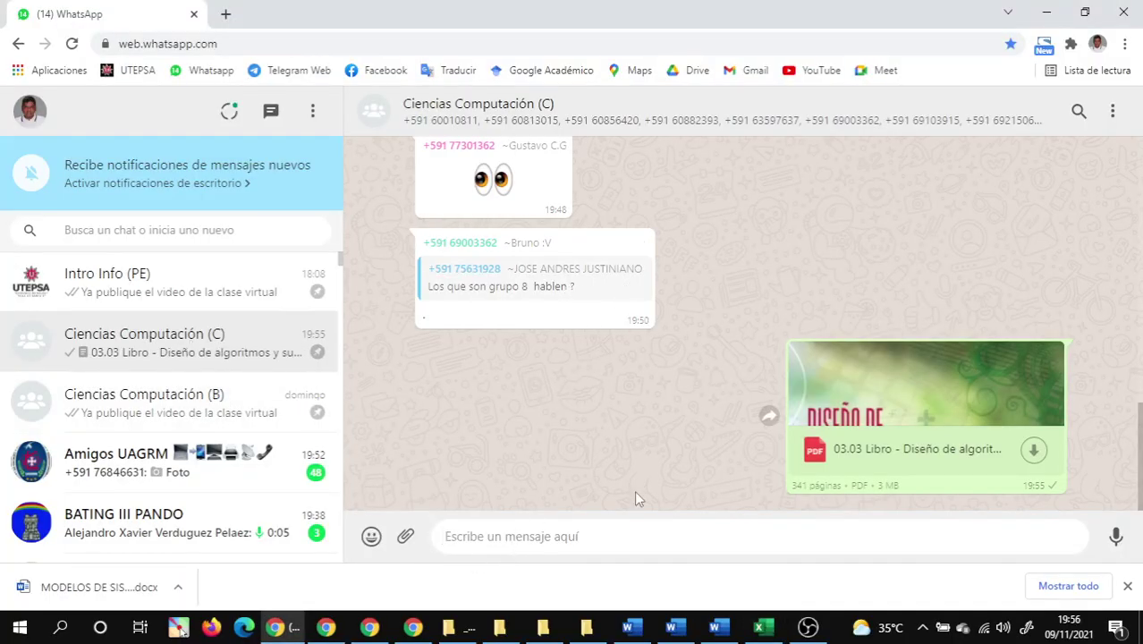
pyautogui.hotkey('ctrl', 'v')
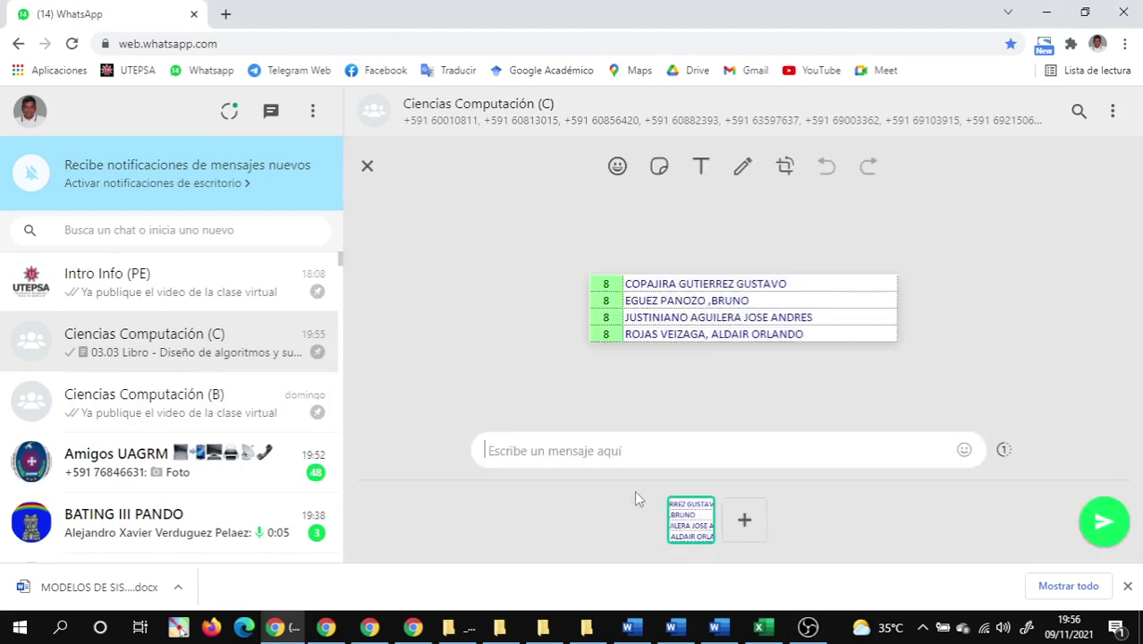
pyautogui.press('Return')
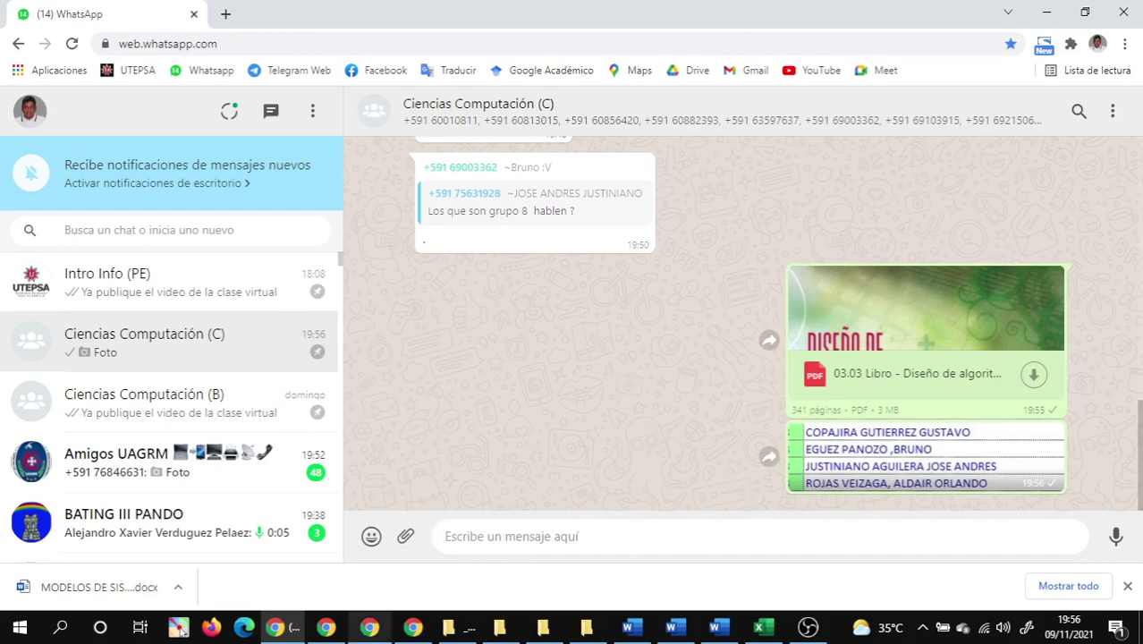
# Switch to the _Descargas folder in File Explorer and remove "Unidad 3 Trabajo de investigación.txt" from it.
pyautogui.click(542, 628)
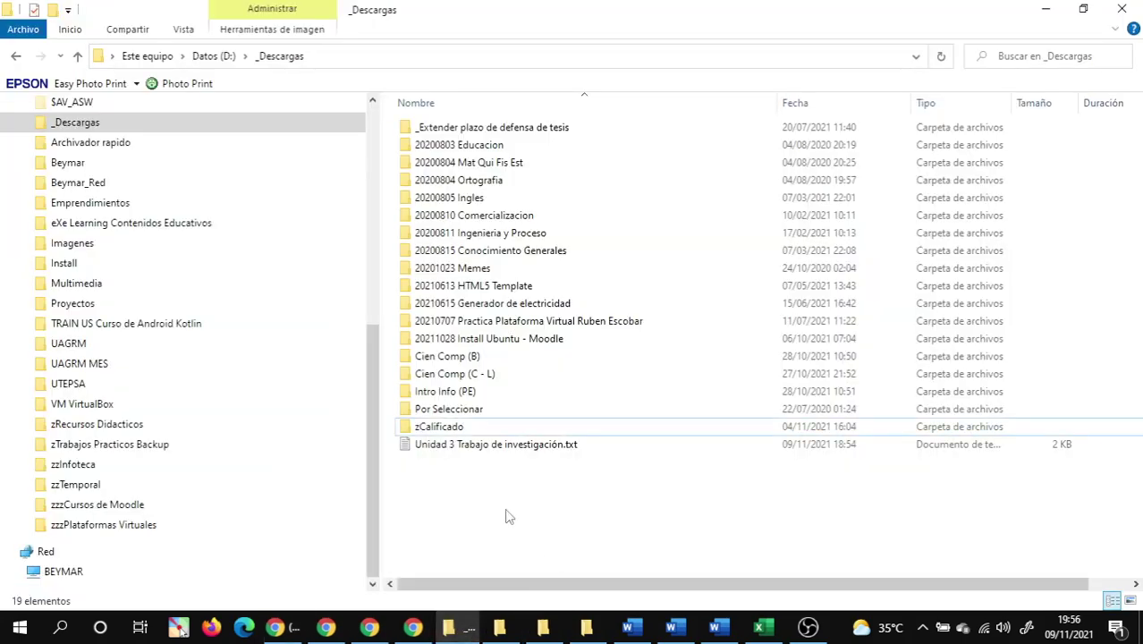
pyautogui.click(503, 447)
pyautogui.press('Return')
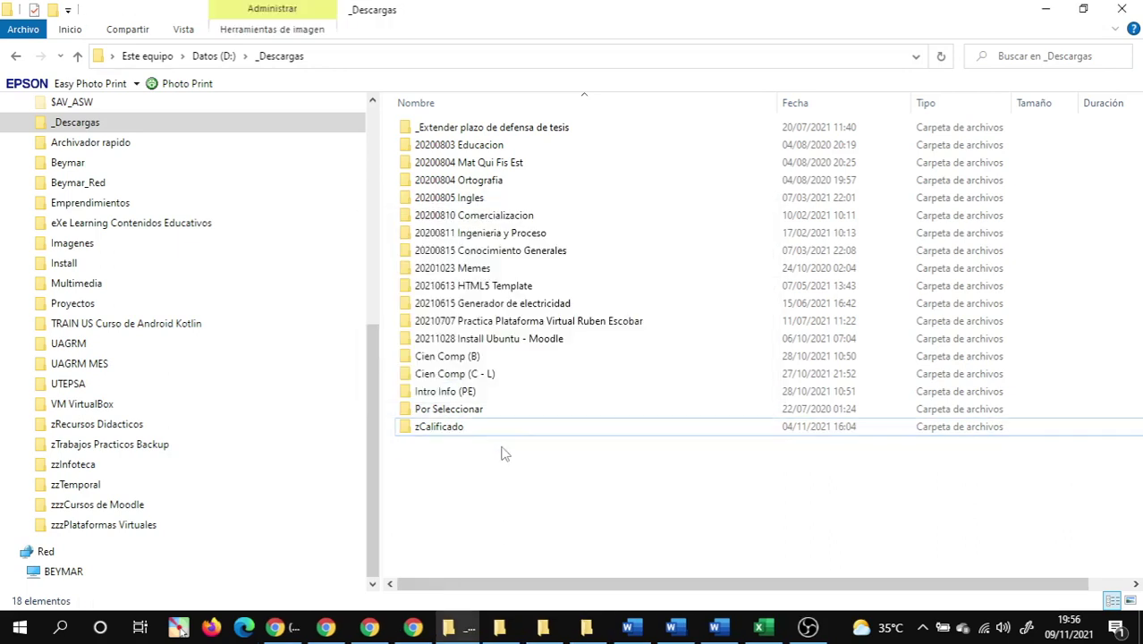
# Renumber the algorithm design book in the Unidad 3 folder from 03.03 to 03.01, keeping the rest of its file name.
pyautogui.moveTo(451, 629)
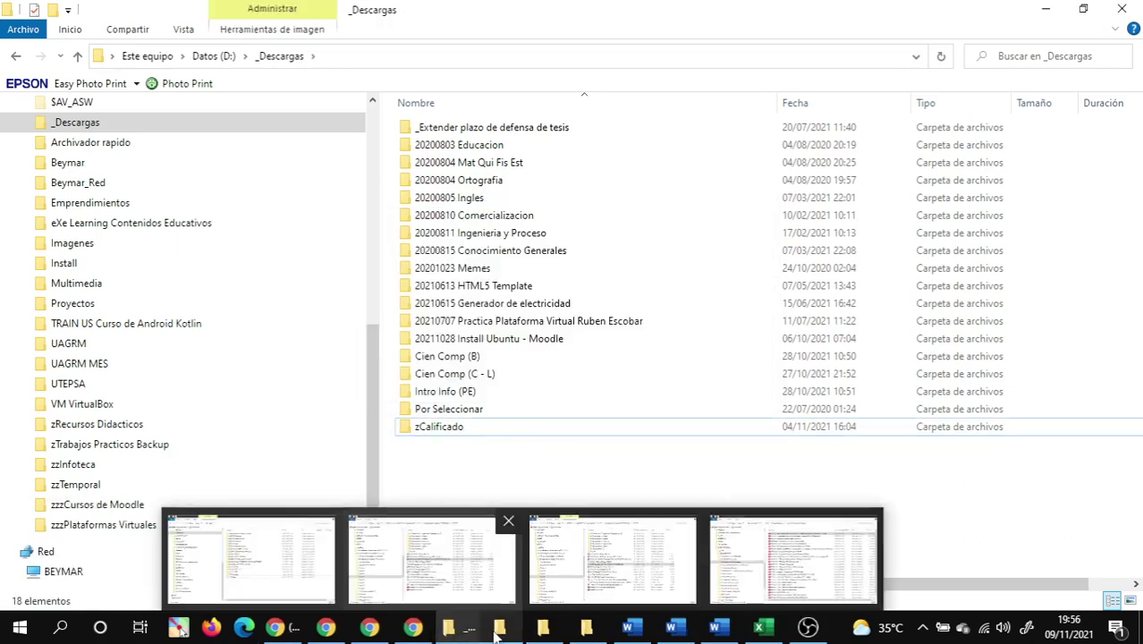
pyautogui.click(473, 562)
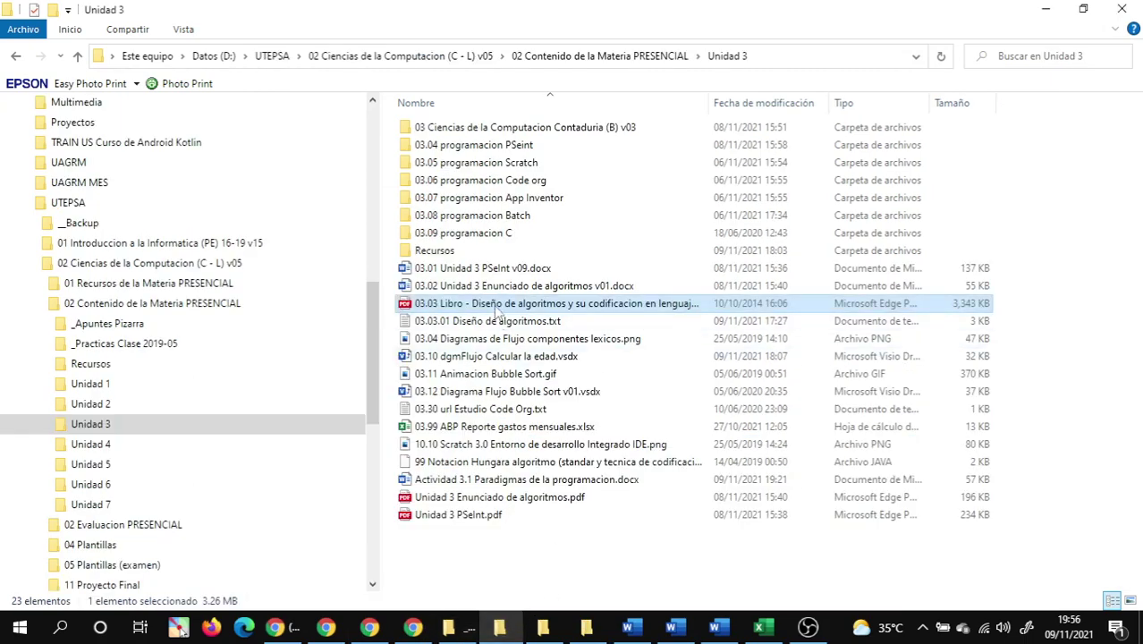
pyautogui.click(474, 356)
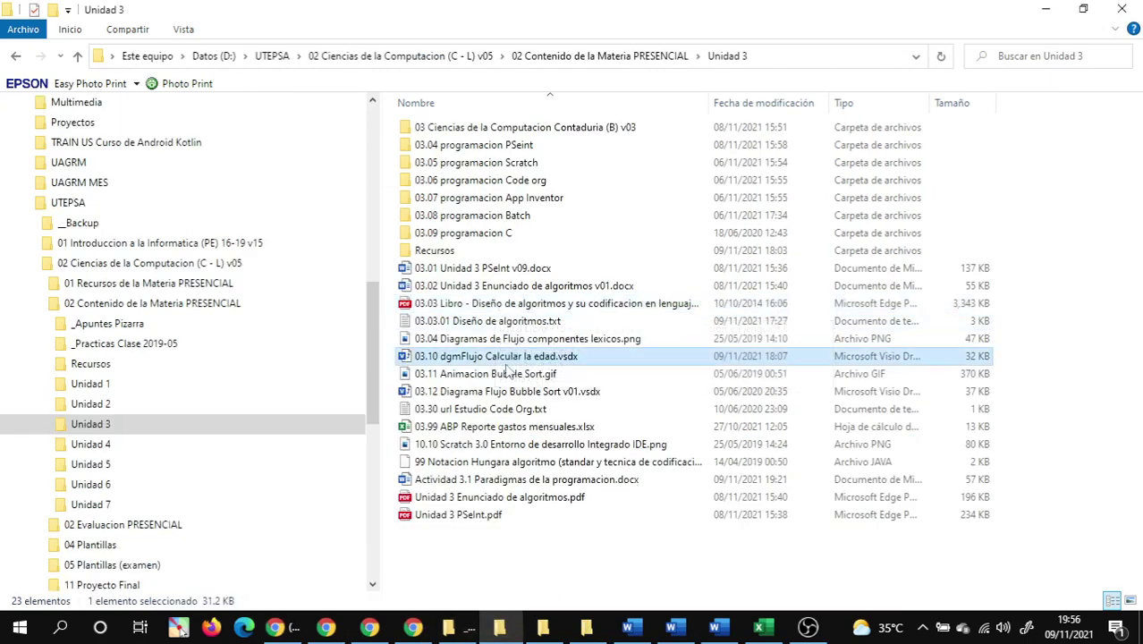
pyautogui.click(434, 306)
pyautogui.click(435, 306)
pyautogui.click(437, 304)
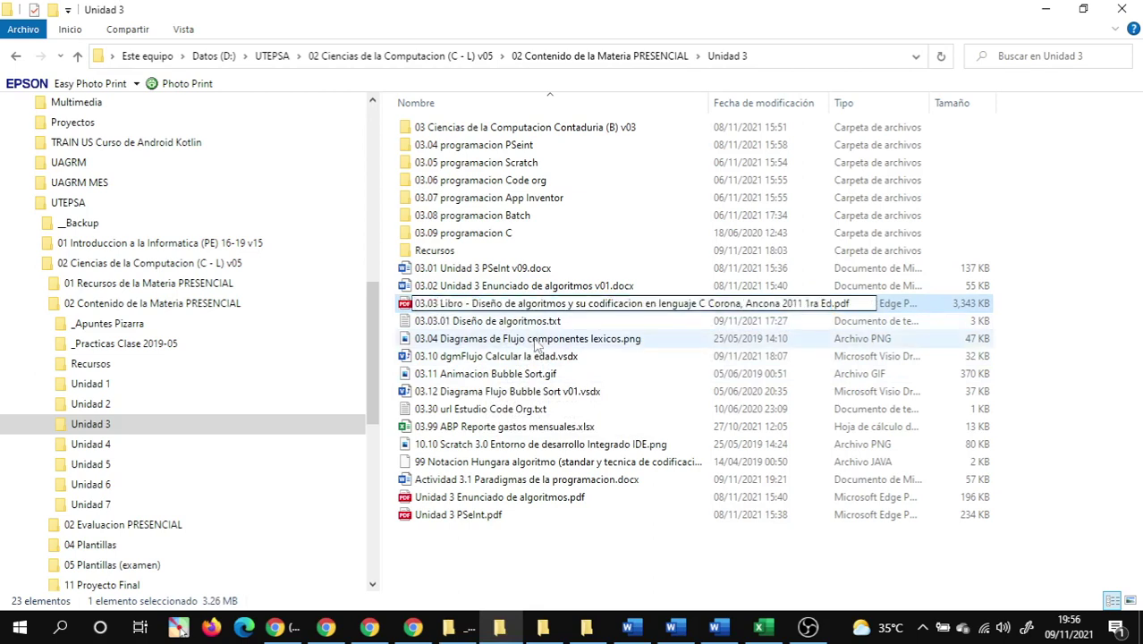
pyautogui.press('BackSpace')
pyautogui.write('1')
pyautogui.press('Return')
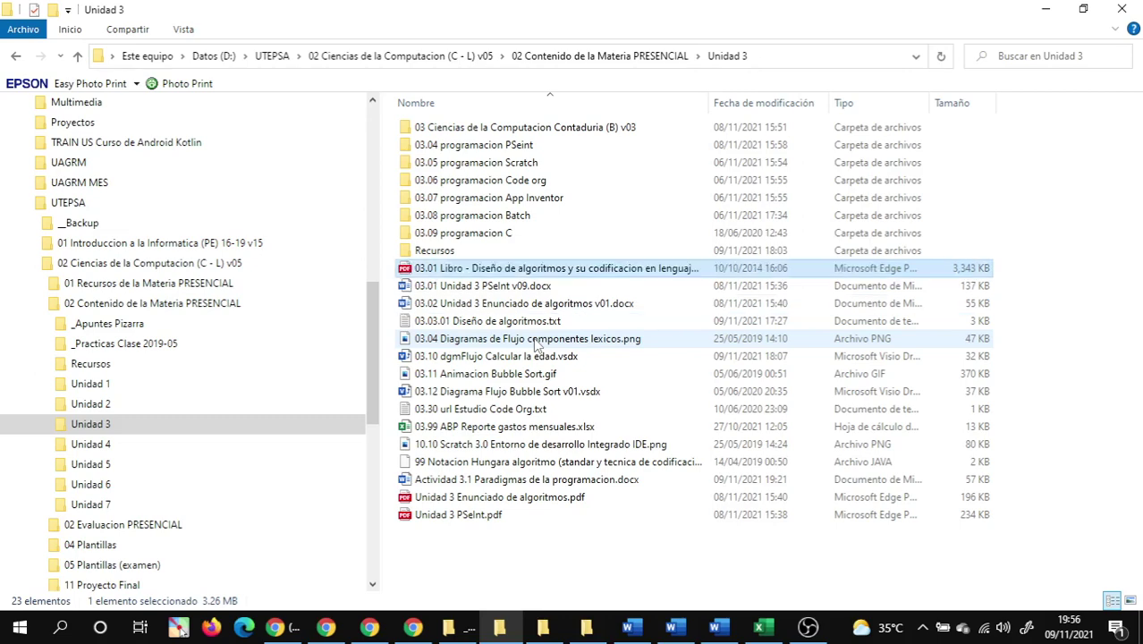
# Open the "03.01 Libro - Diseño de algoritmos" PDF in Edge and go to its Contenido page.
pyautogui.doubleClick(490, 270)
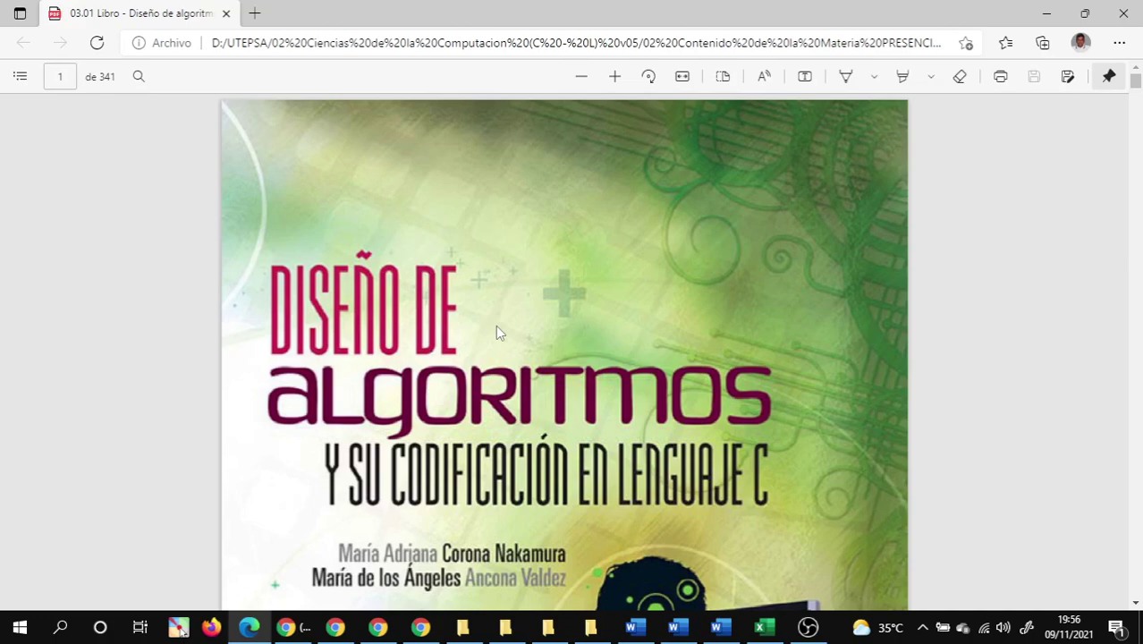
pyautogui.scroll(-10, 499, 332)
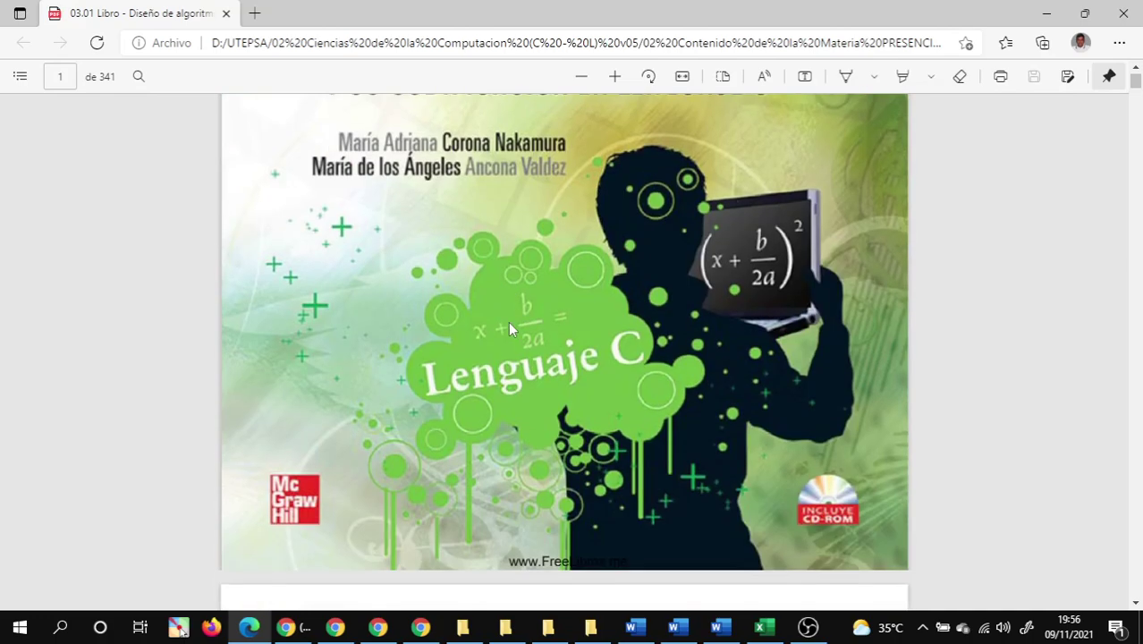
pyautogui.scroll(-15, 526, 354)
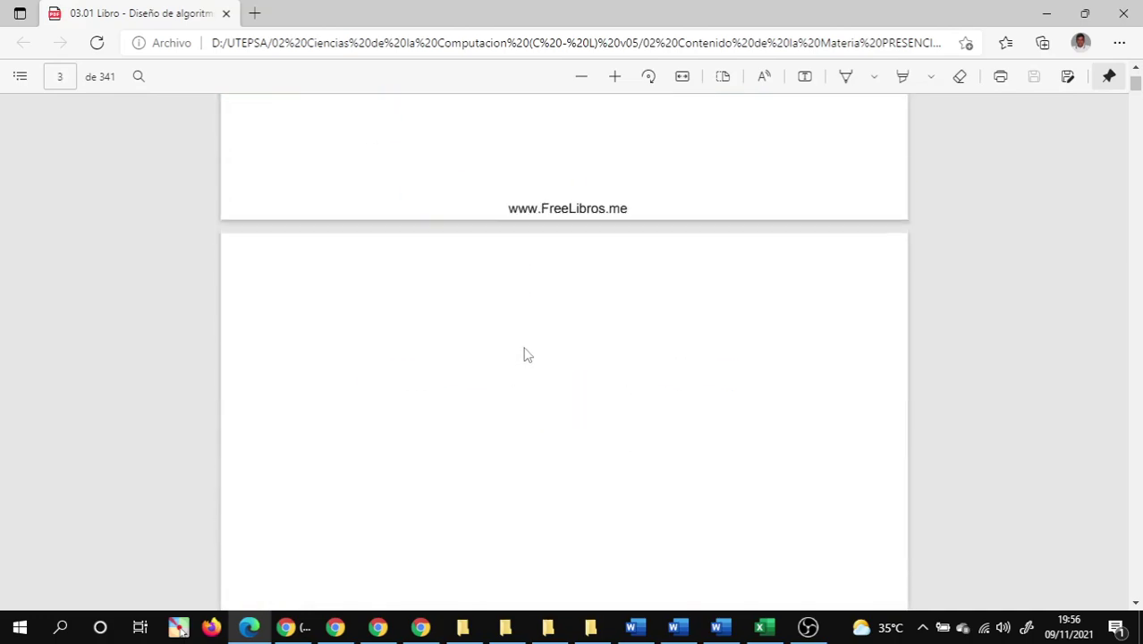
pyautogui.scroll(-15, 531, 338)
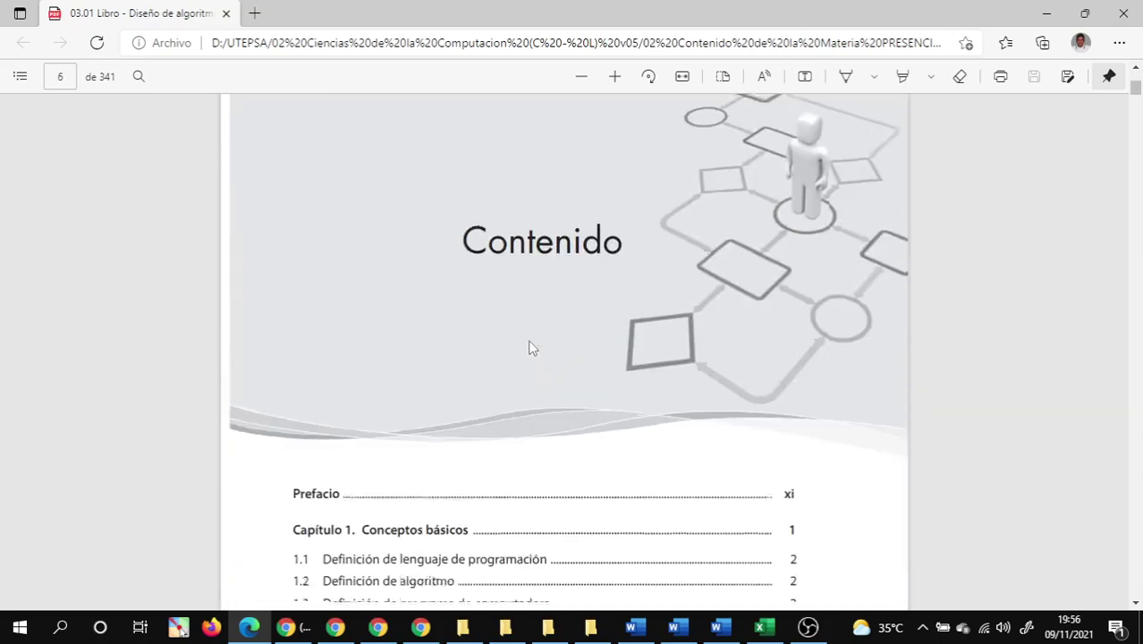
# Examine the book's table of contents for chapters 1 to 3, covering basic concepts, data and operations, and structured programming.
pyautogui.scroll(-1, 530, 340)
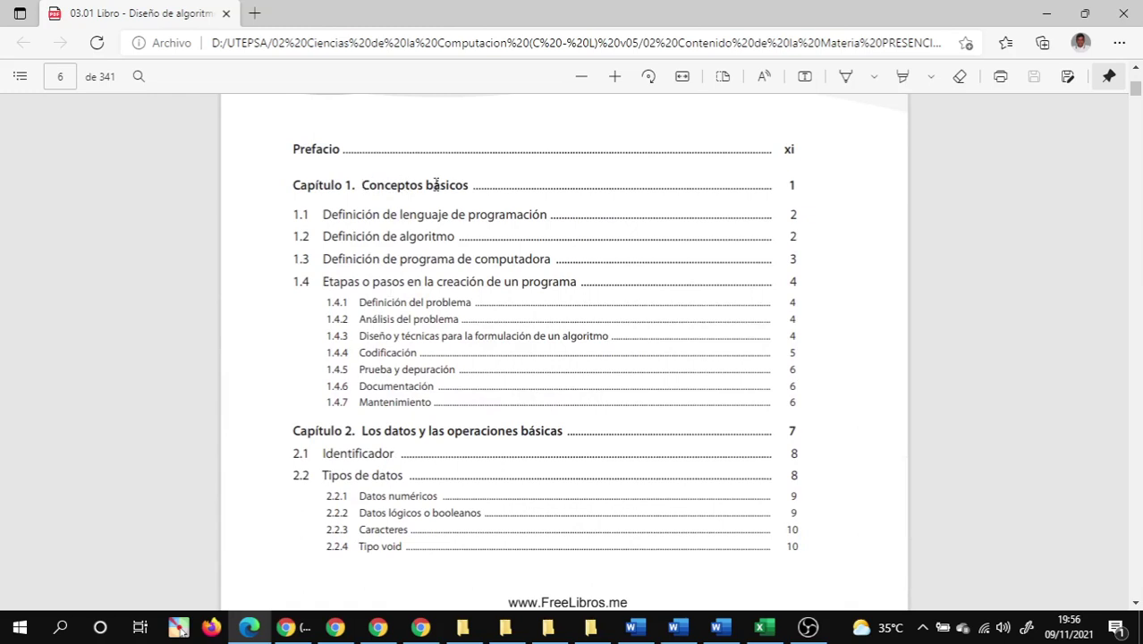
pyautogui.scroll(-2, 487, 398)
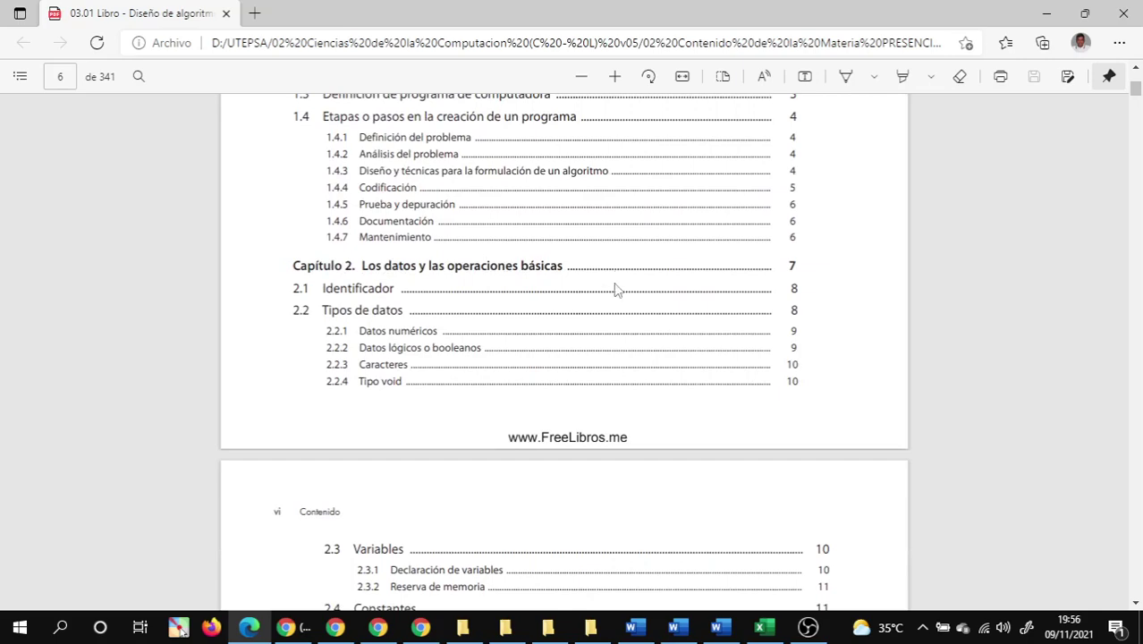
pyautogui.scroll(-9, 614, 287)
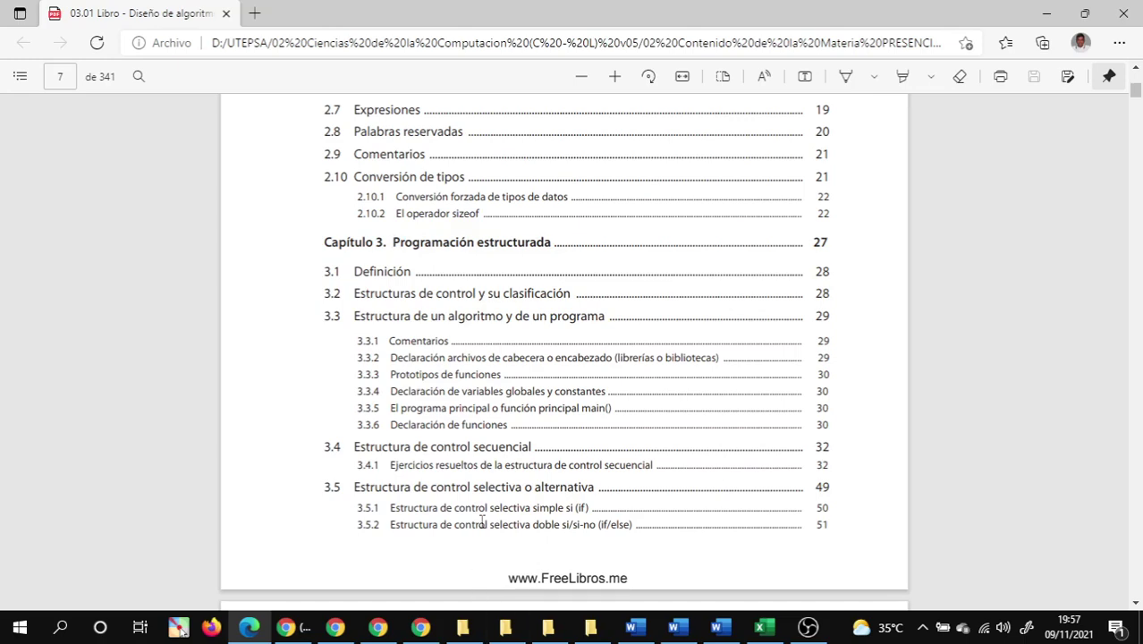
pyautogui.scroll(10, 511, 455)
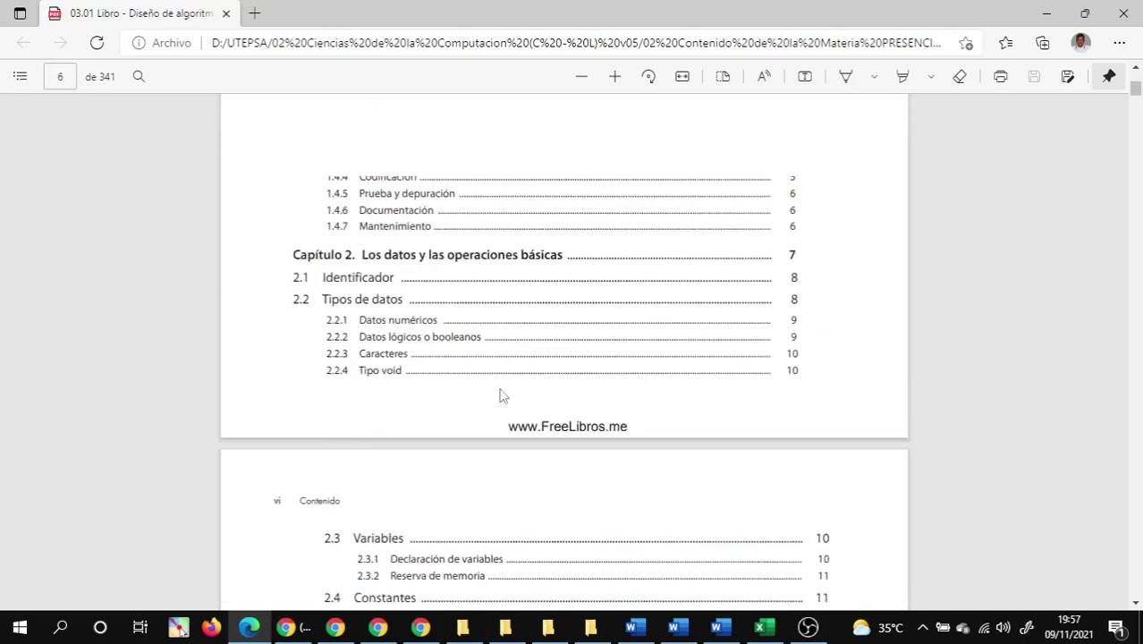
pyautogui.scroll(-1, 537, 398)
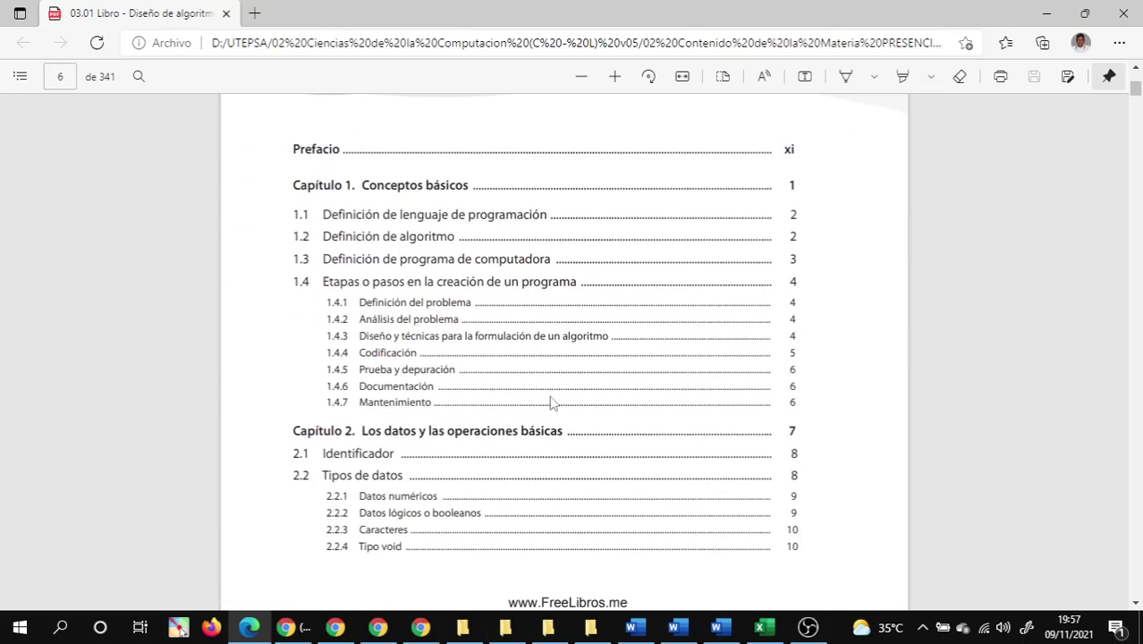
pyautogui.scroll(-2, 550, 393)
pyautogui.scroll(-20, 550, 392)
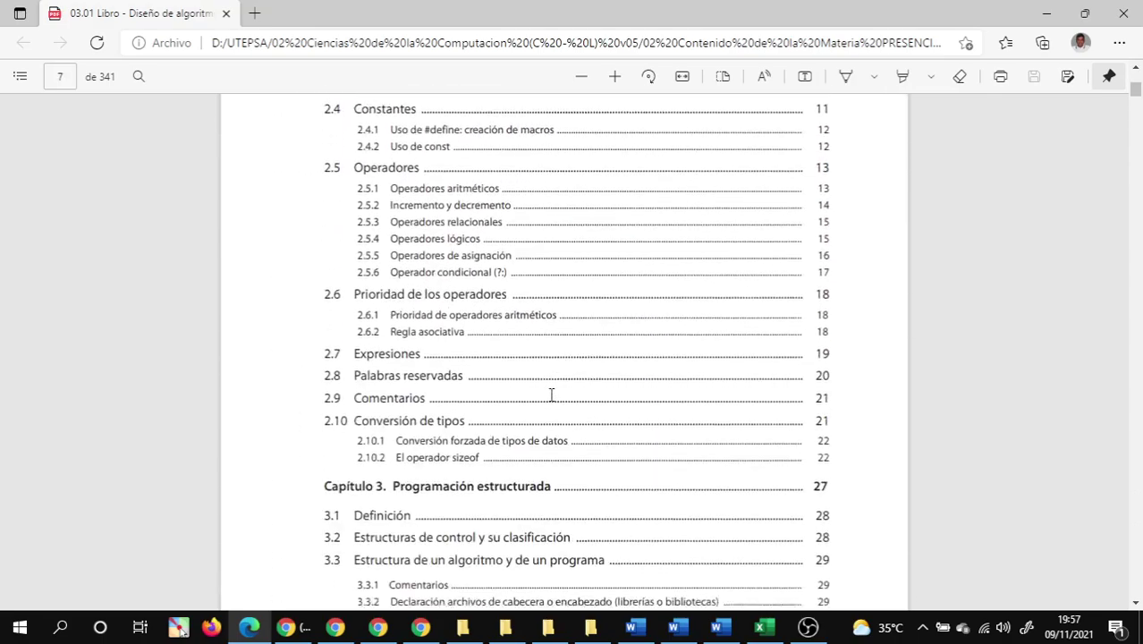
# Skim past the rest of the book's contents and introduction to the opening page of Capítulo 1, Conceptos básicos.
pyautogui.scroll(-18, 547, 383)
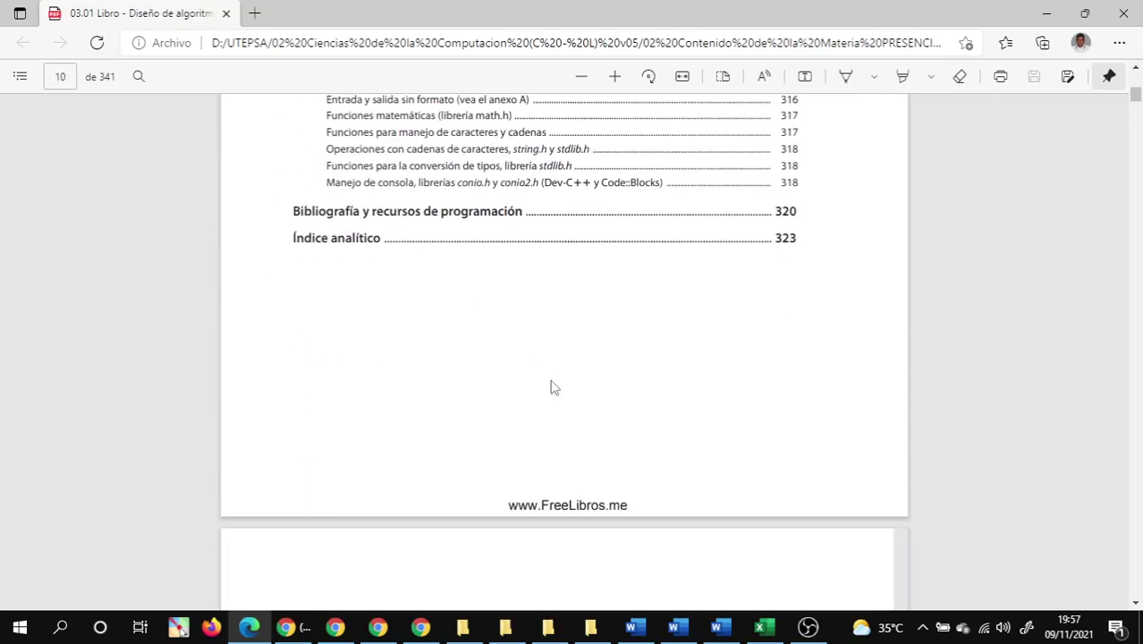
pyautogui.scroll(-15, 554, 358)
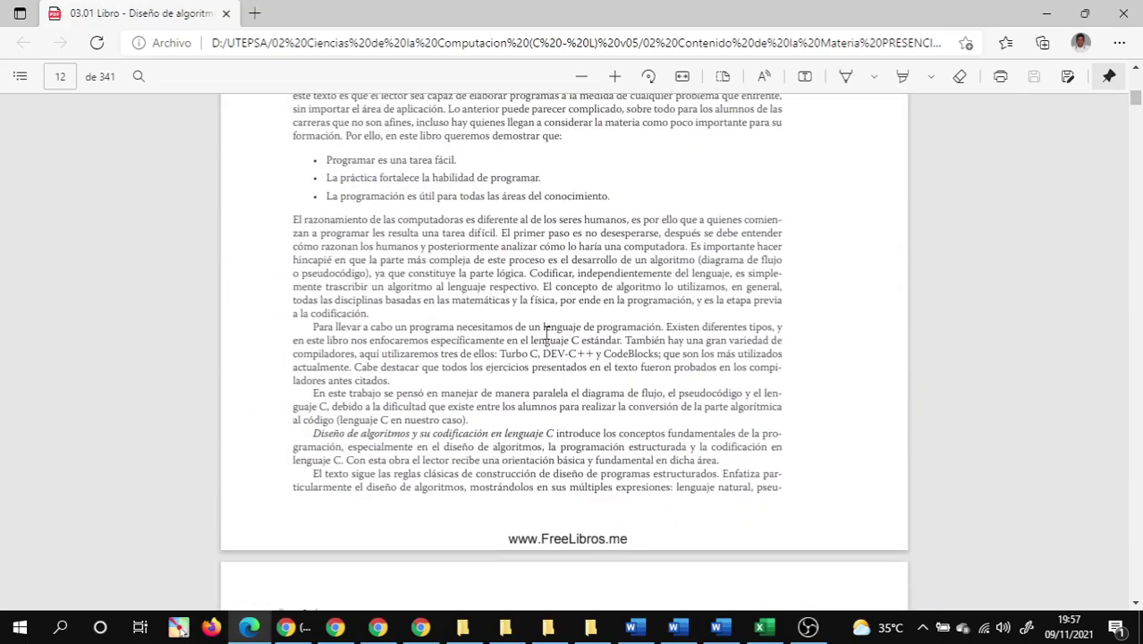
pyautogui.scroll(-15, 545, 335)
pyautogui.scroll(-10, 546, 335)
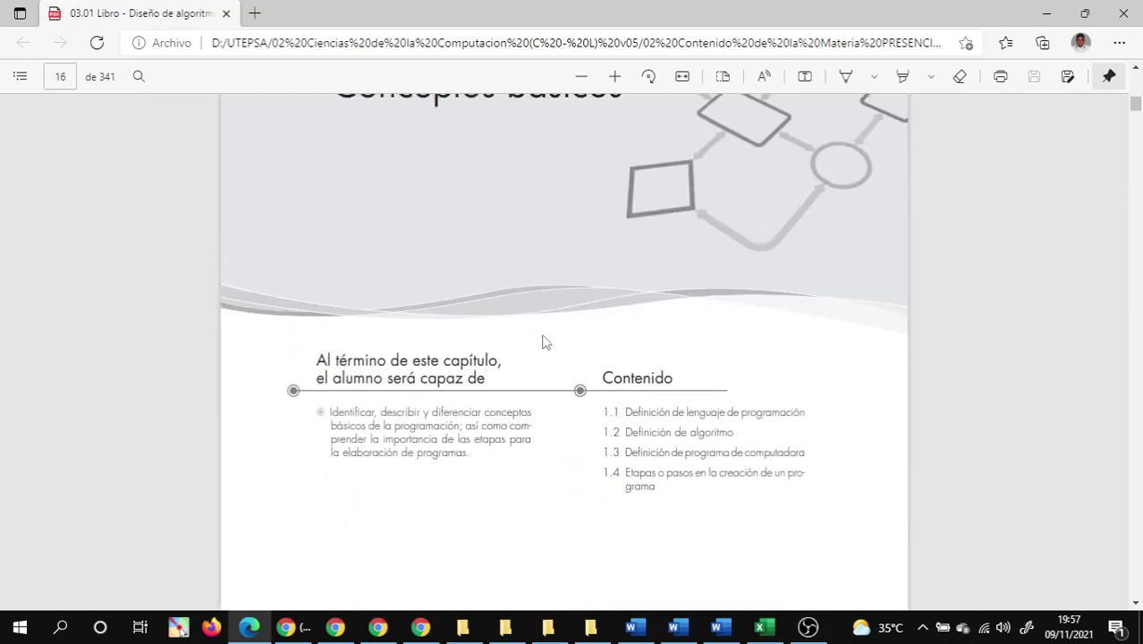
pyautogui.scroll(3, 546, 343)
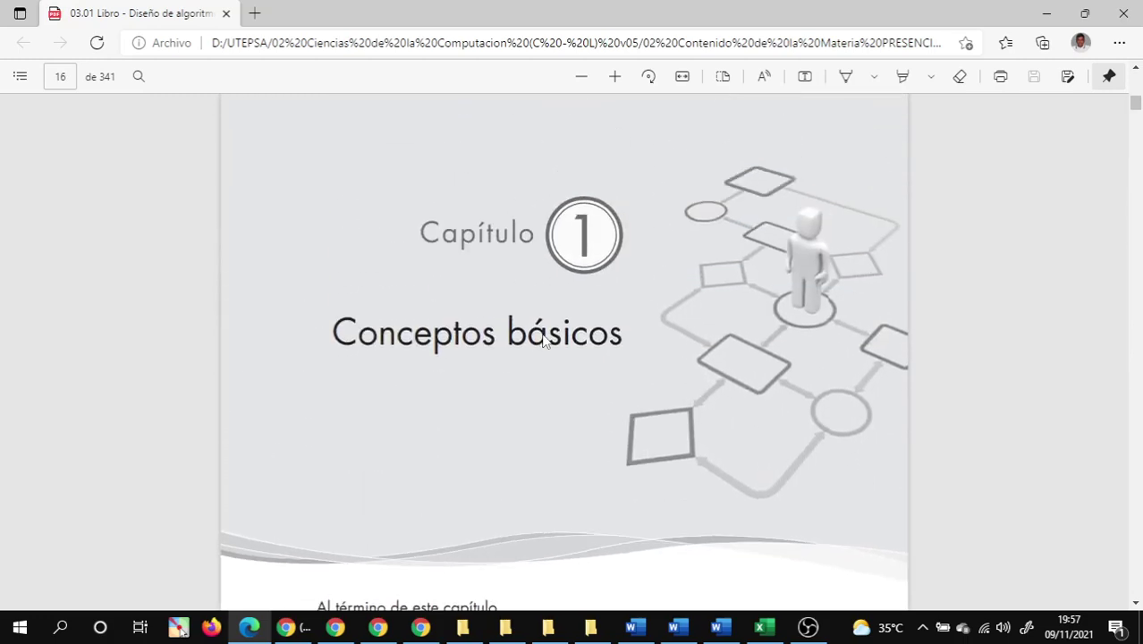
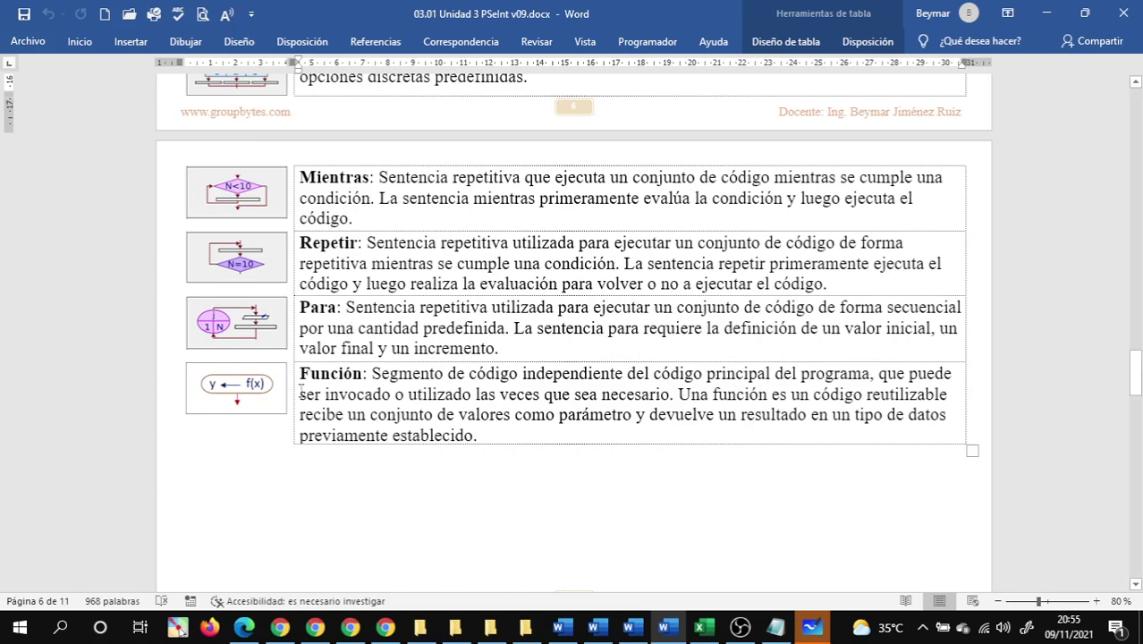
# Examine the Función definition in the table of PSeInt structures in the "03.01 Unidad 3 PSeInt v09" Word document.
pyautogui.click(347, 415)
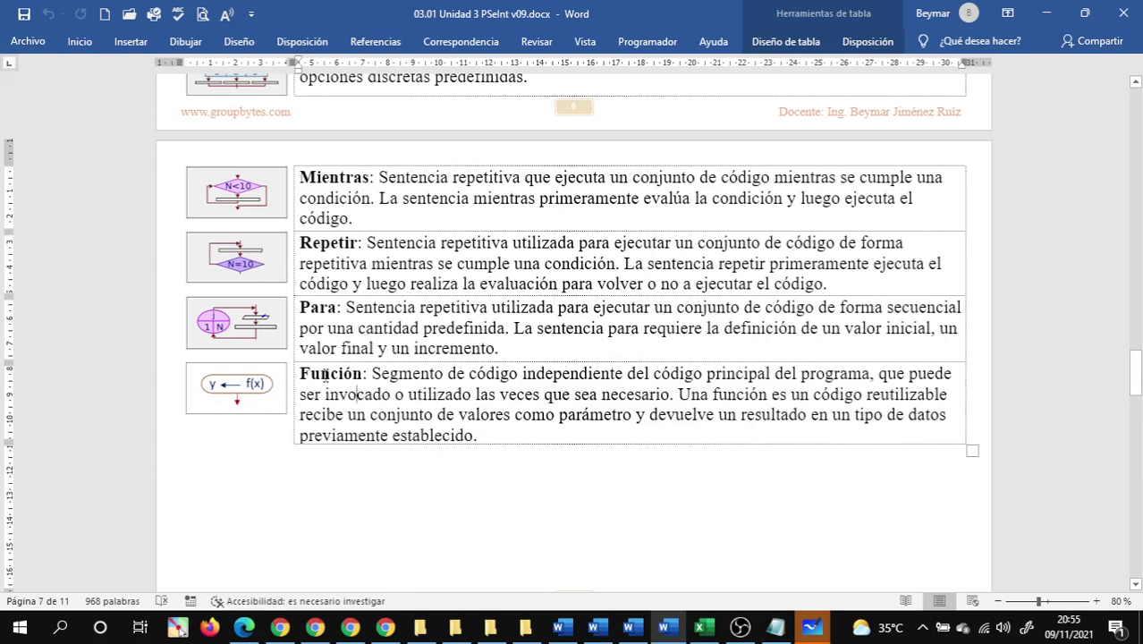
pyautogui.doubleClick(325, 376)
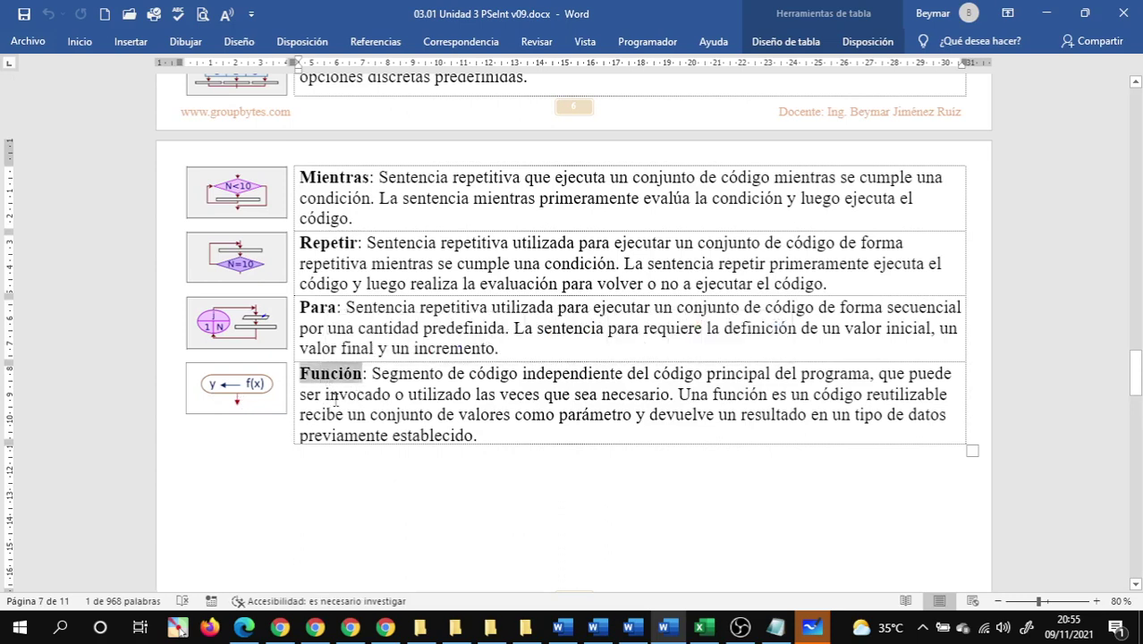
pyautogui.click(330, 394)
pyautogui.doubleClick(330, 375)
pyautogui.click(382, 393)
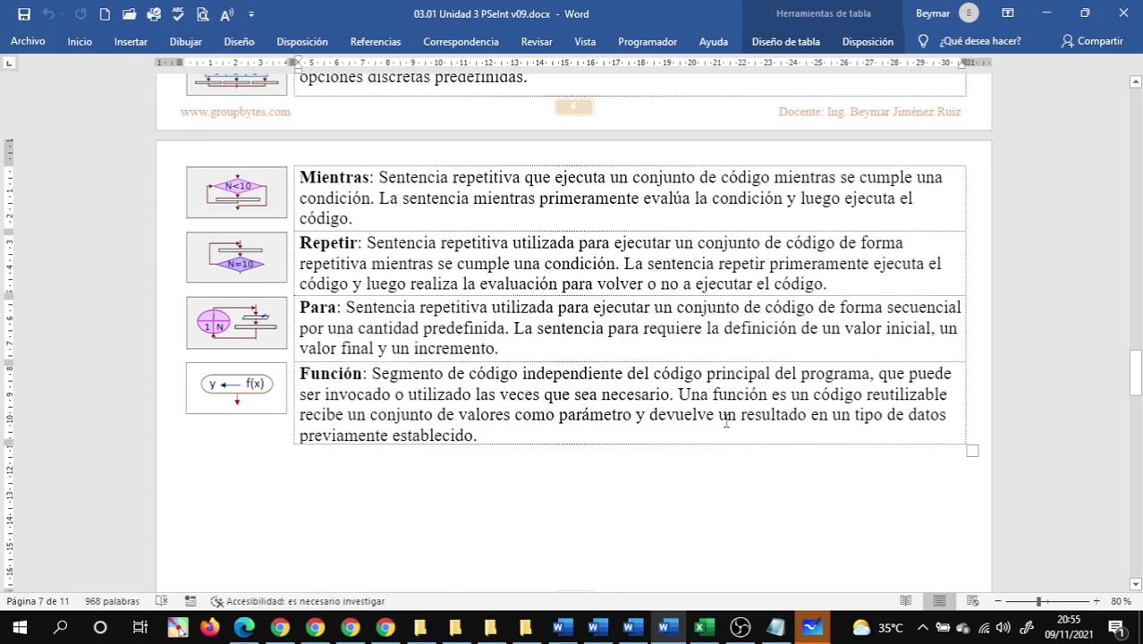
pyautogui.doubleClick(556, 376)
pyautogui.click(560, 402)
pyautogui.click(789, 417)
pyautogui.doubleClick(358, 395)
pyautogui.click(451, 428)
# Read the definition of reserved words in section 4, Palabras Reservadas de PSEINT, marking sintaxis, lenguaje de programación and variable.
pyautogui.scroll(-5, 571, 384)
pyautogui.scroll(-6, 662, 390)
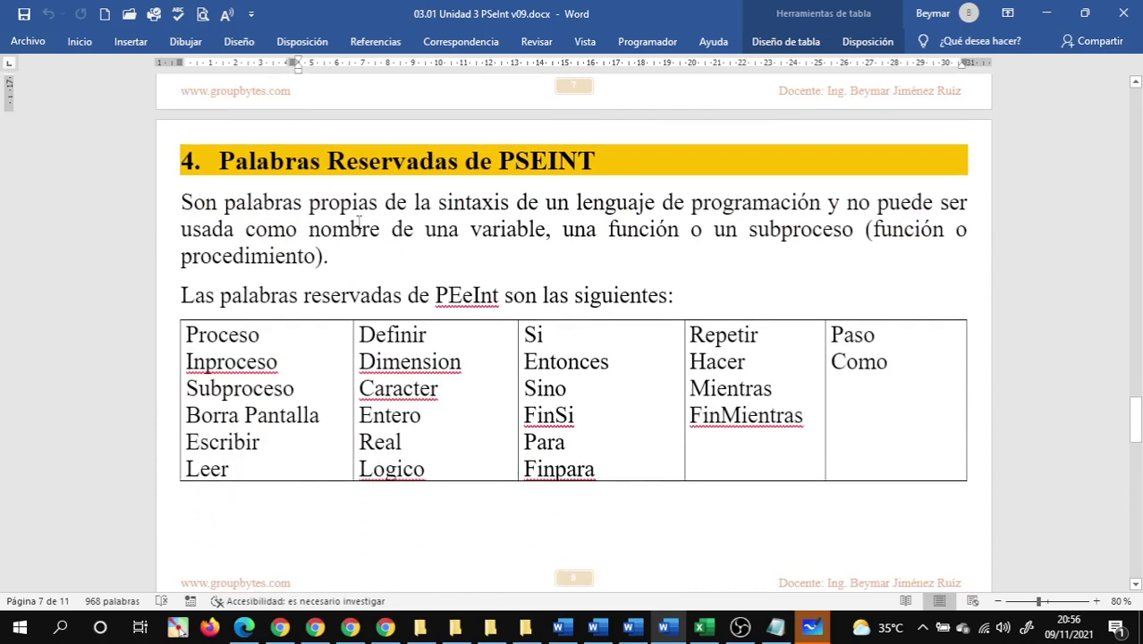
pyautogui.doubleClick(481, 204)
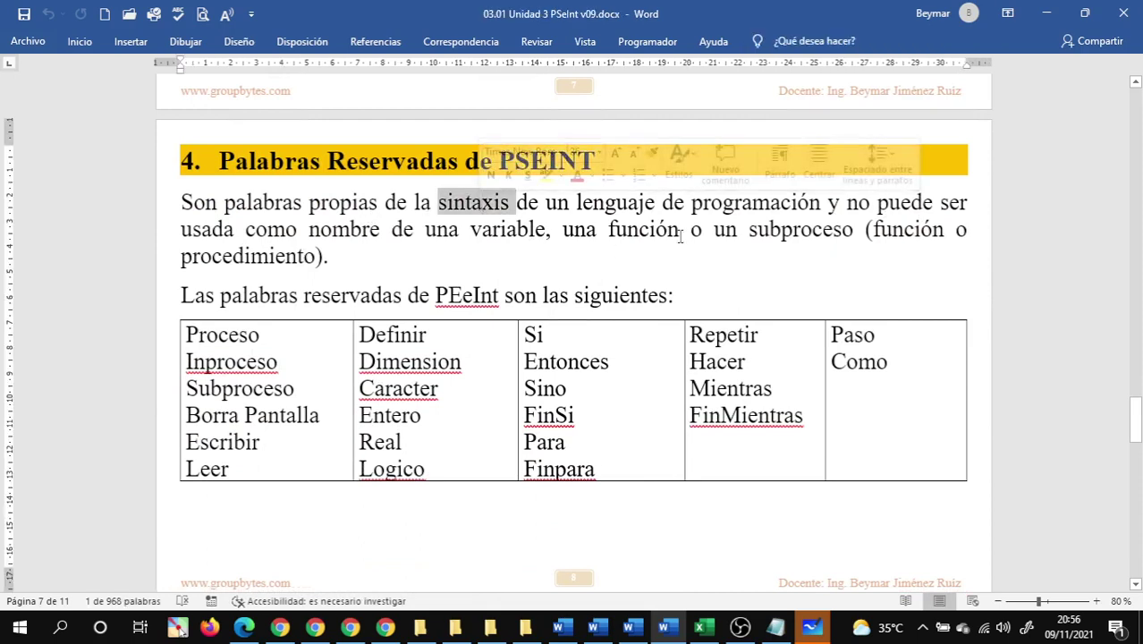
pyautogui.click(722, 203)
pyautogui.moveTo(579, 204); pyautogui.dragTo(742, 204)
pyautogui.click(265, 230)
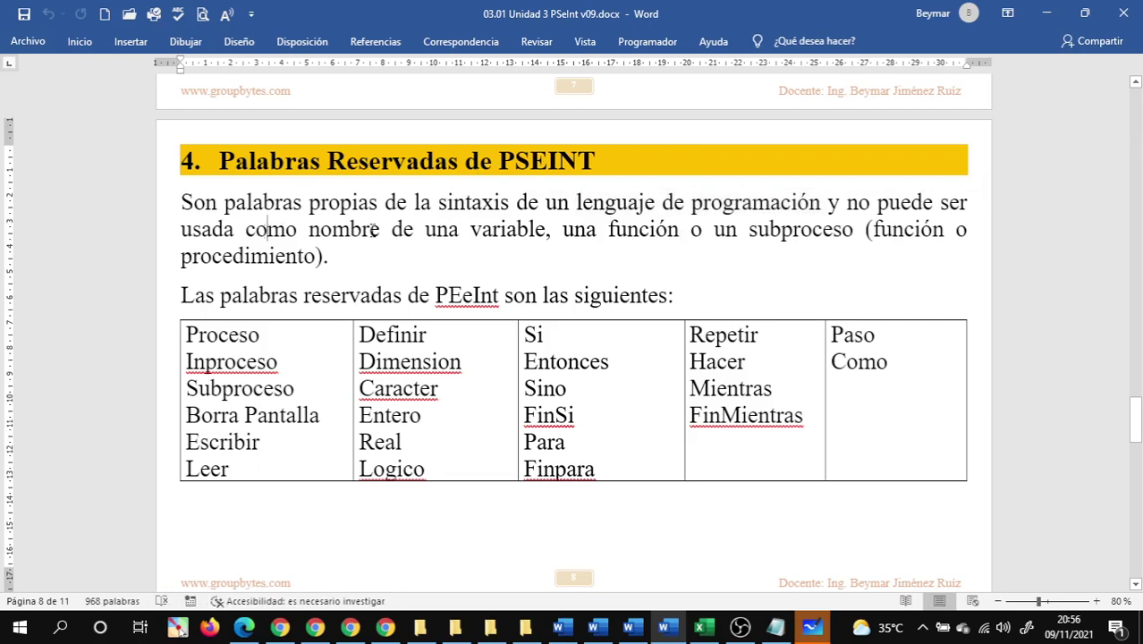
pyautogui.doubleClick(507, 230)
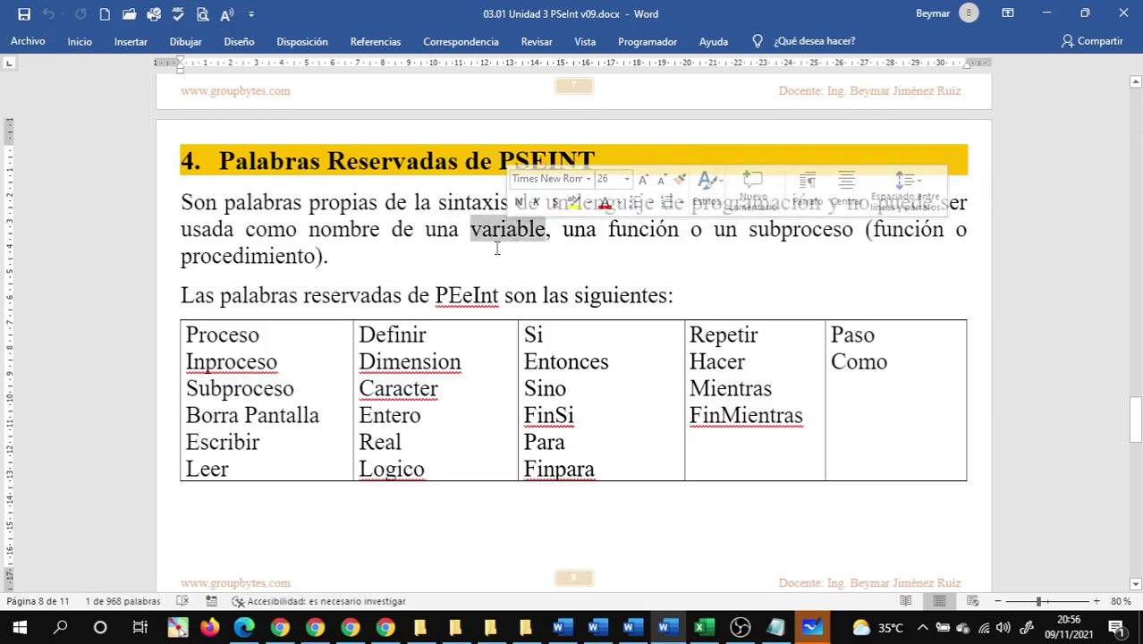
pyautogui.click(496, 243)
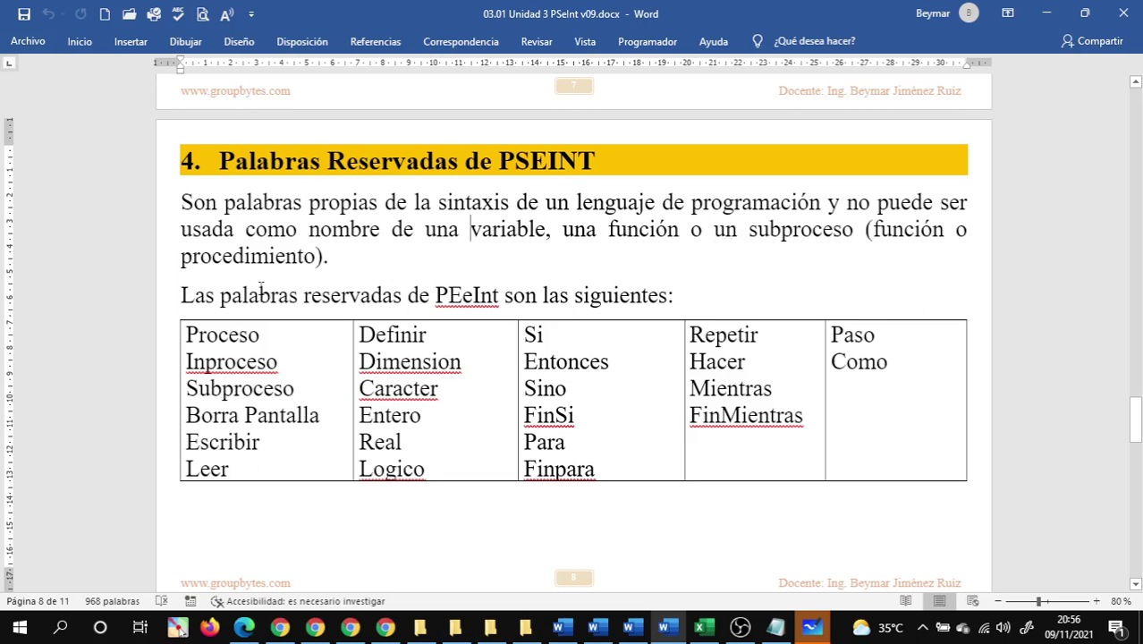
pyautogui.doubleClick(493, 231)
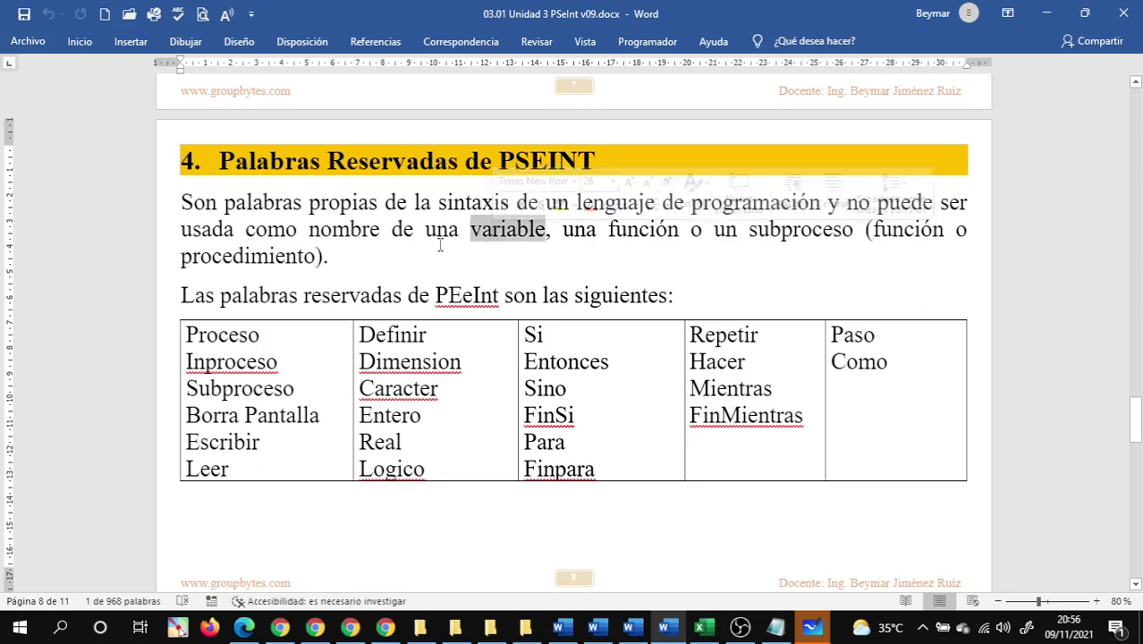
# Correct "PEeInt" to "PSeInt" in the sentence introducing the reserved words table and save the document.
pyautogui.click(511, 258)
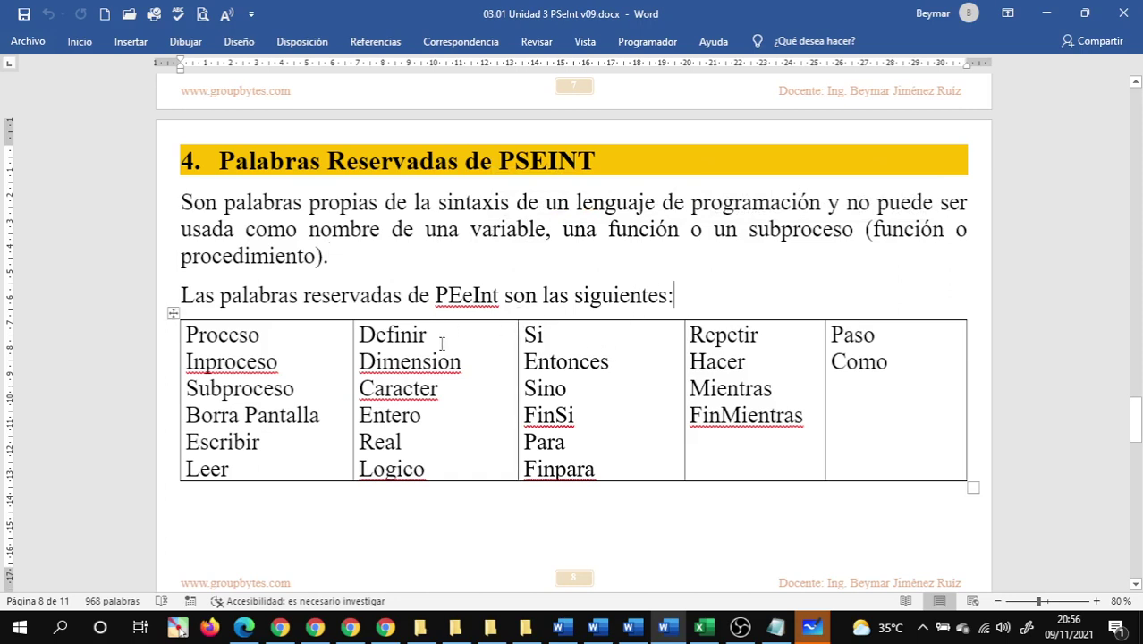
pyautogui.press('BackSpace')
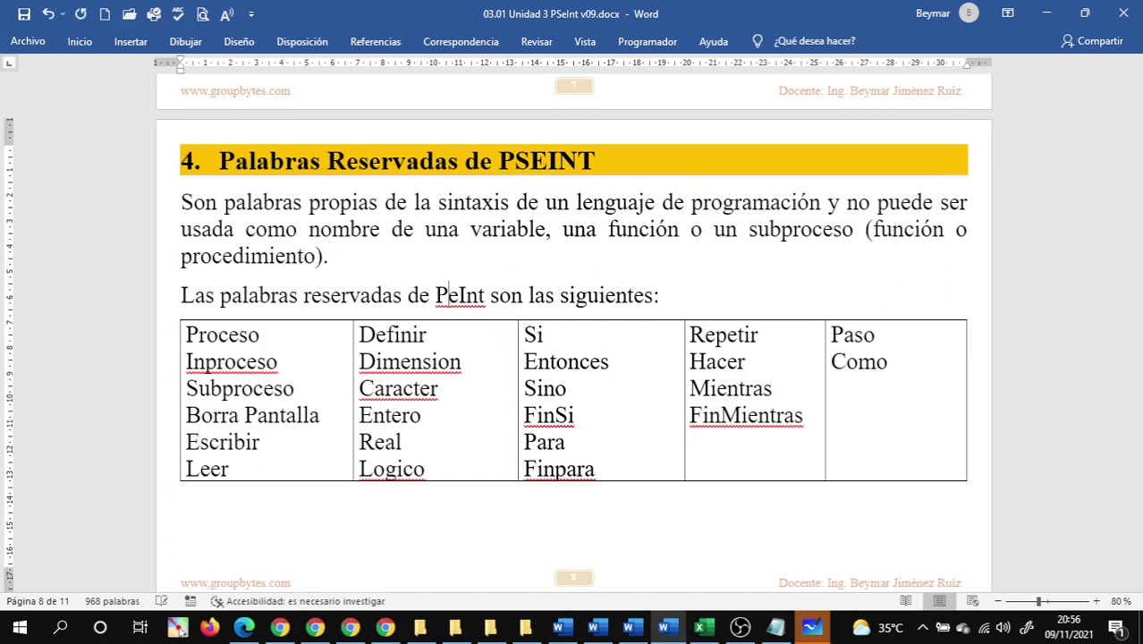
pyautogui.write('S')
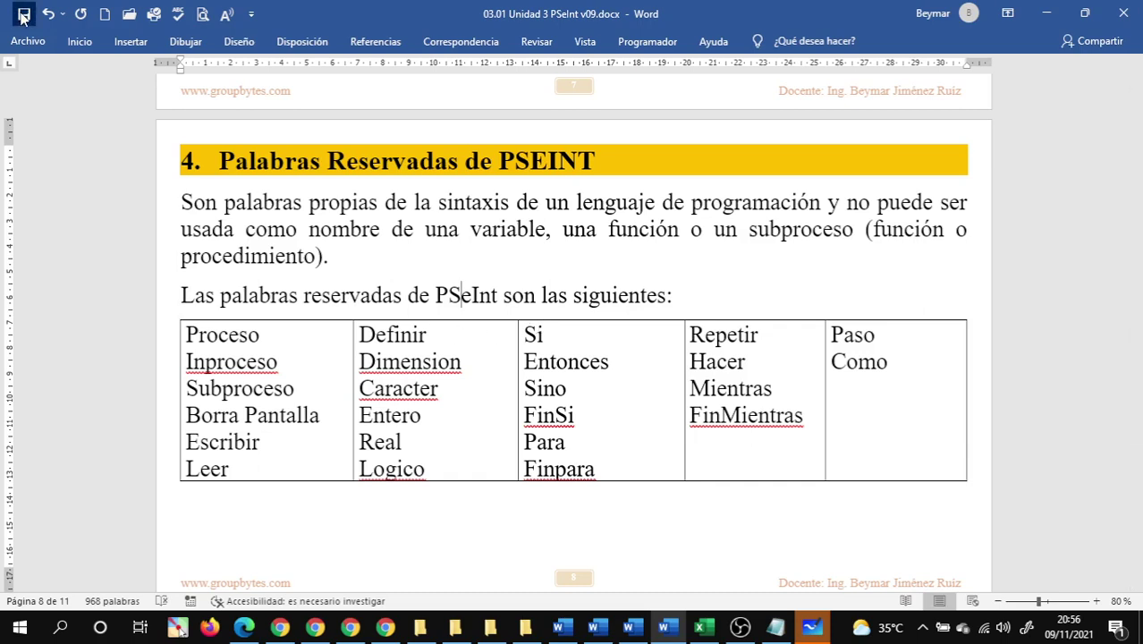
pyautogui.click(24, 14)
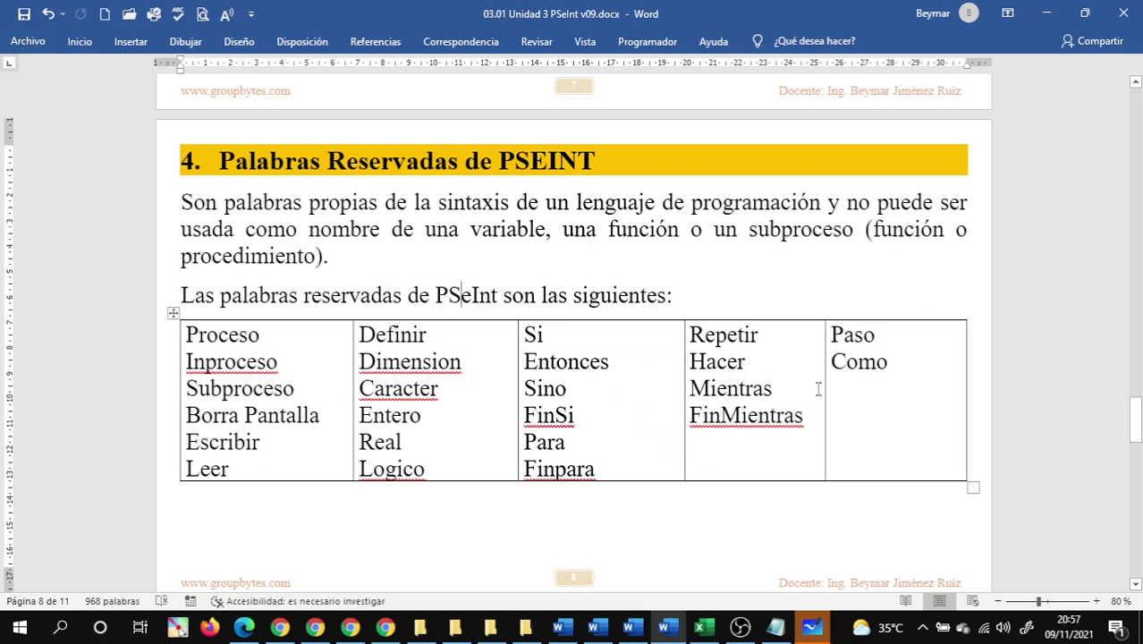
# Examine the Numérico and Lógico data types in section 5, Tipos de Datos en PSeInt.
pyautogui.scroll(-3, 521, 483)
pyautogui.scroll(-6, 561, 453)
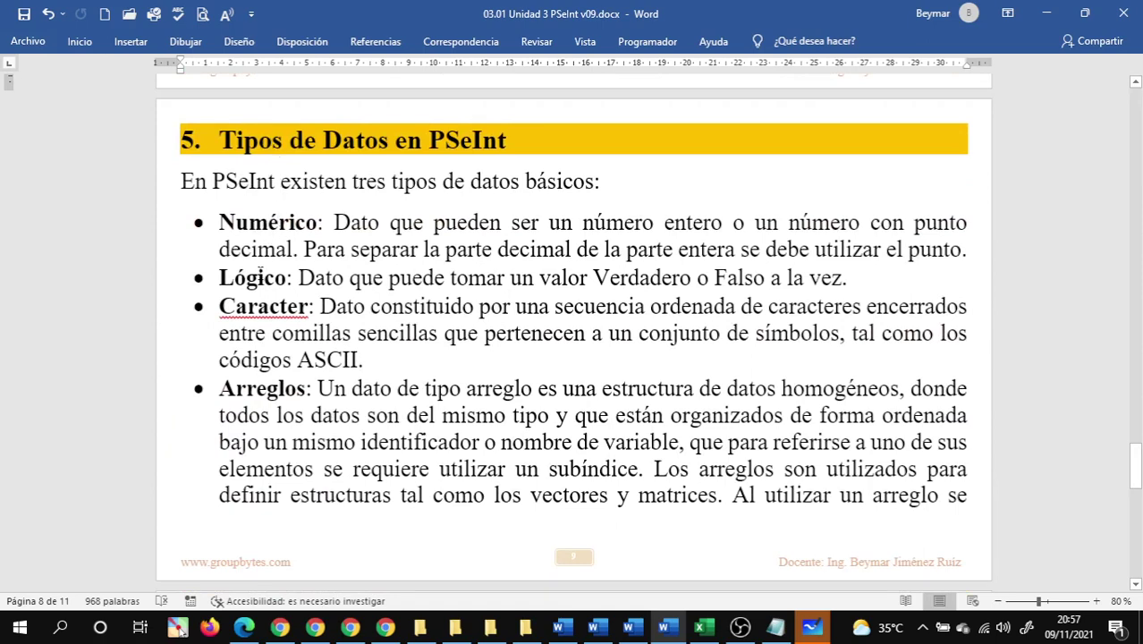
pyautogui.click(285, 413)
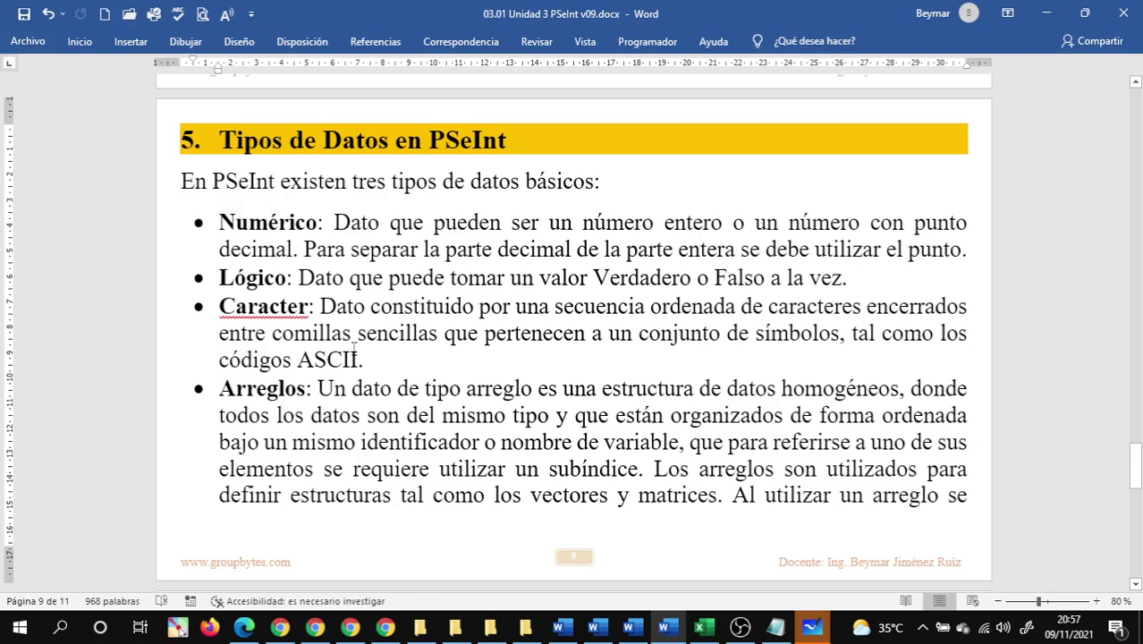
pyautogui.scroll(-1, 357, 333)
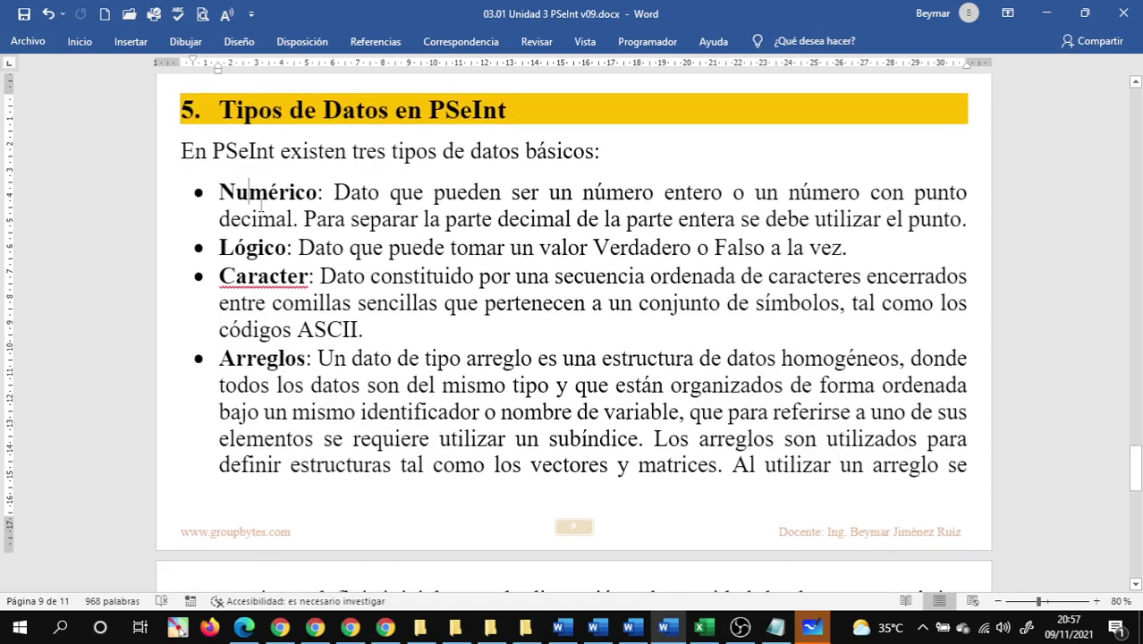
pyautogui.tripleClick(278, 193)
pyautogui.click(274, 196)
pyautogui.doubleClick(276, 194)
pyautogui.click(278, 196)
pyautogui.doubleClick(258, 247)
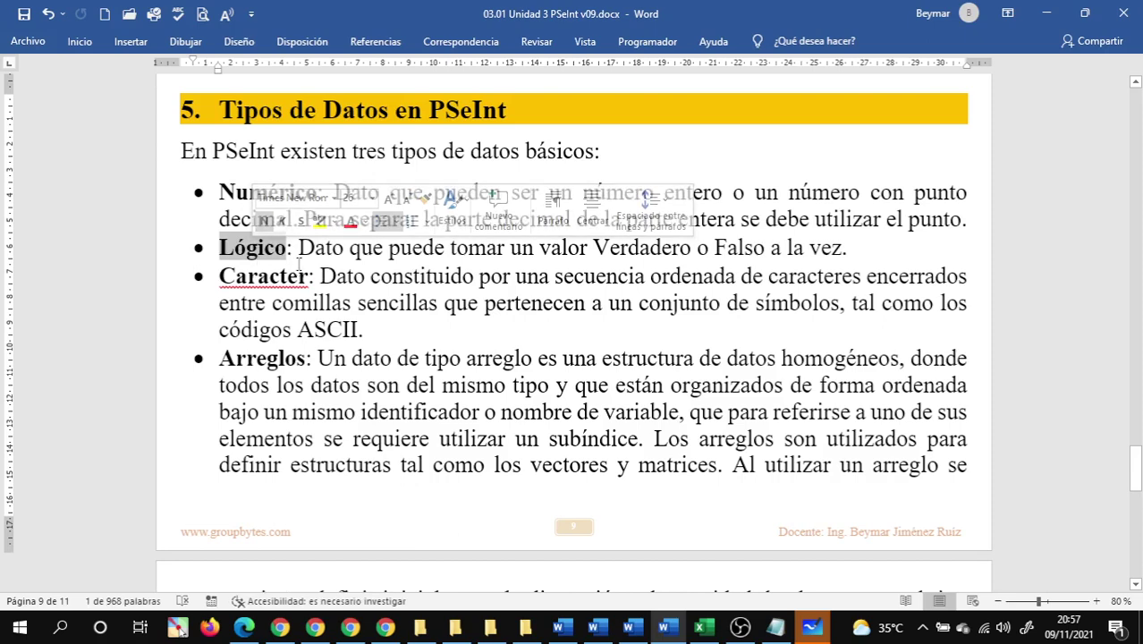
pyautogui.click(281, 254)
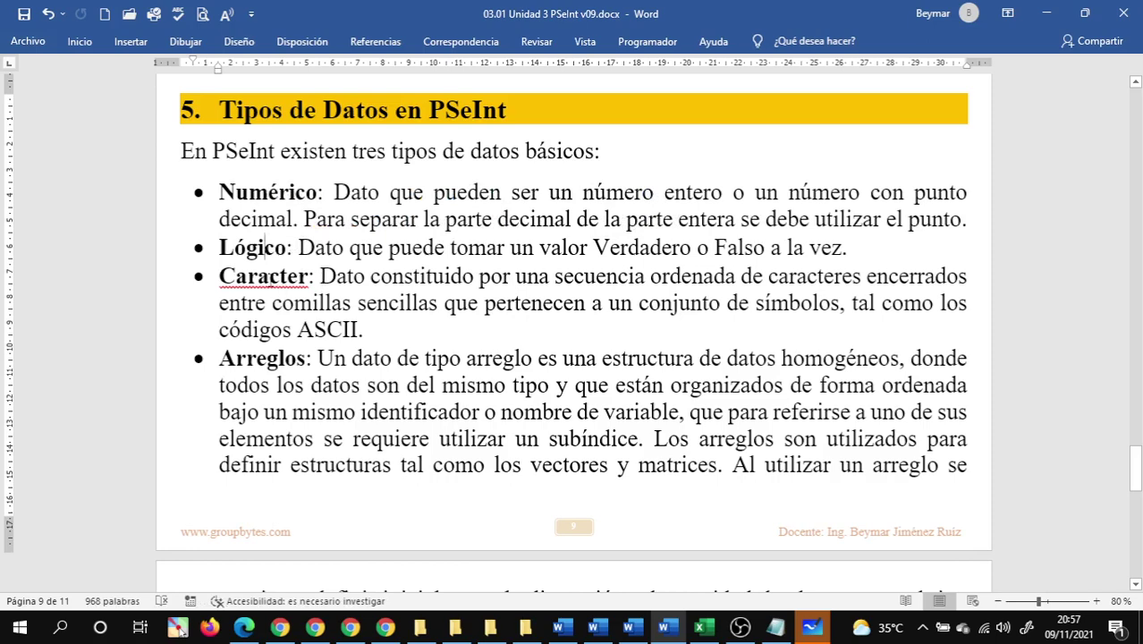
# Read the Caracter and Arreglos data type descriptions through to the end of section 5 on the following page.
pyautogui.doubleClick(269, 276)
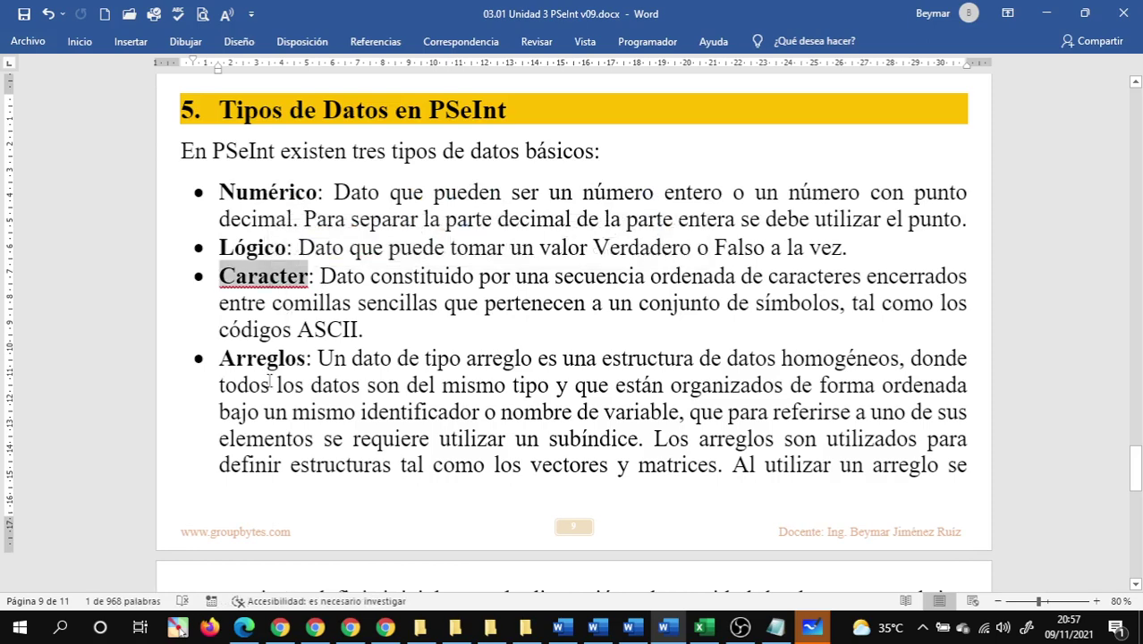
pyautogui.click(270, 380)
pyautogui.doubleClick(267, 358)
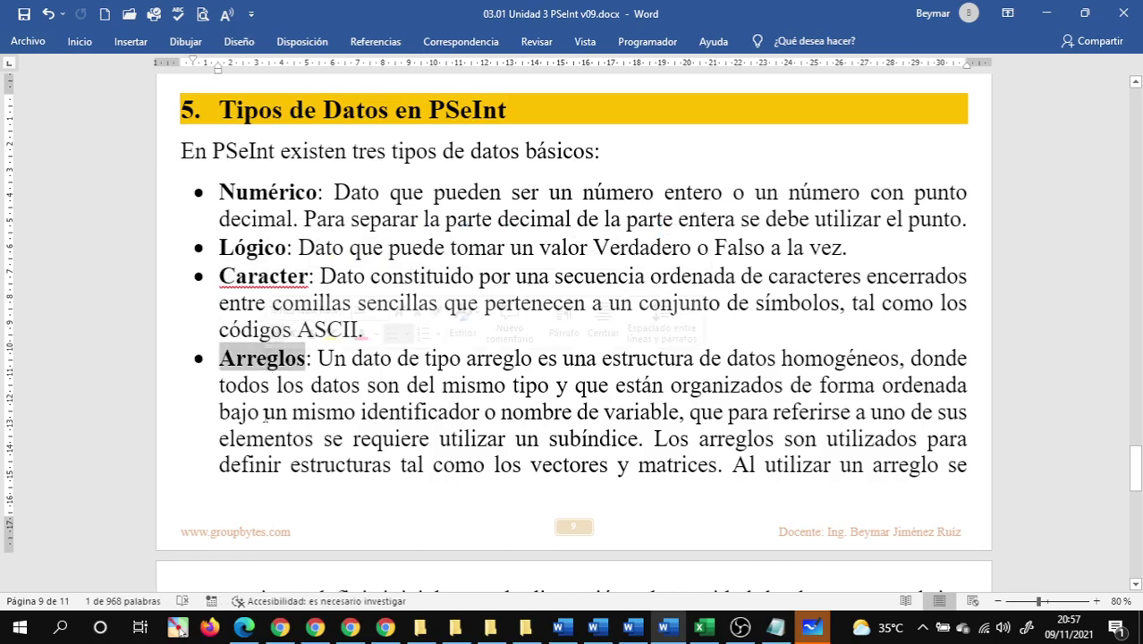
pyautogui.click(257, 412)
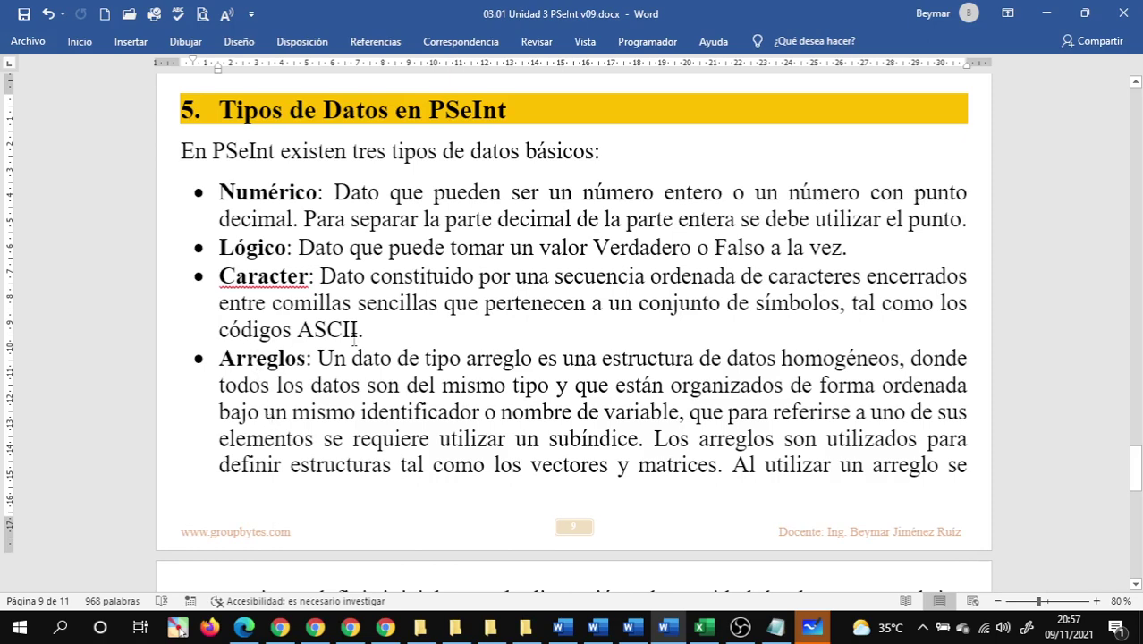
pyautogui.doubleClick(254, 358)
pyautogui.click(284, 413)
pyautogui.scroll(-4, 677, 514)
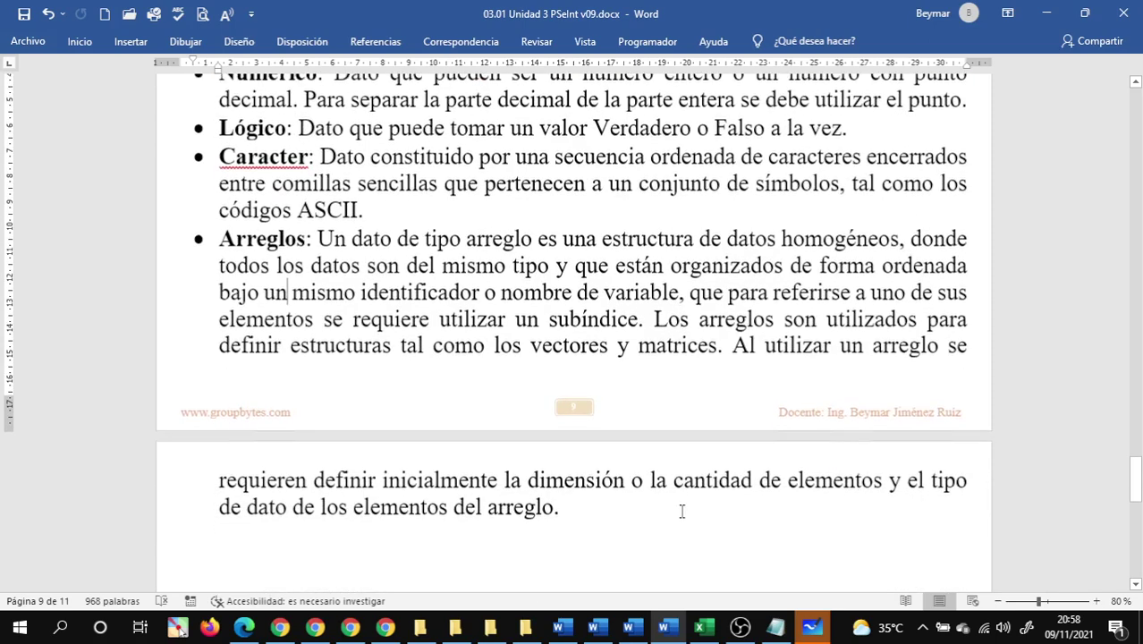
pyautogui.scroll(-1, 673, 510)
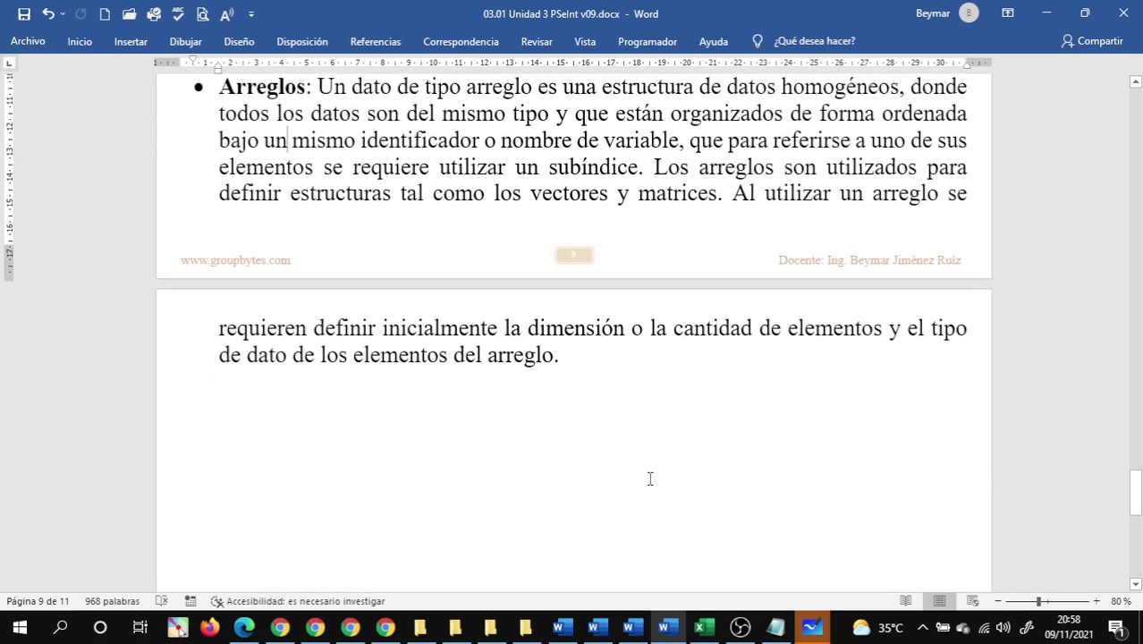
pyautogui.scroll(-15, 650, 478)
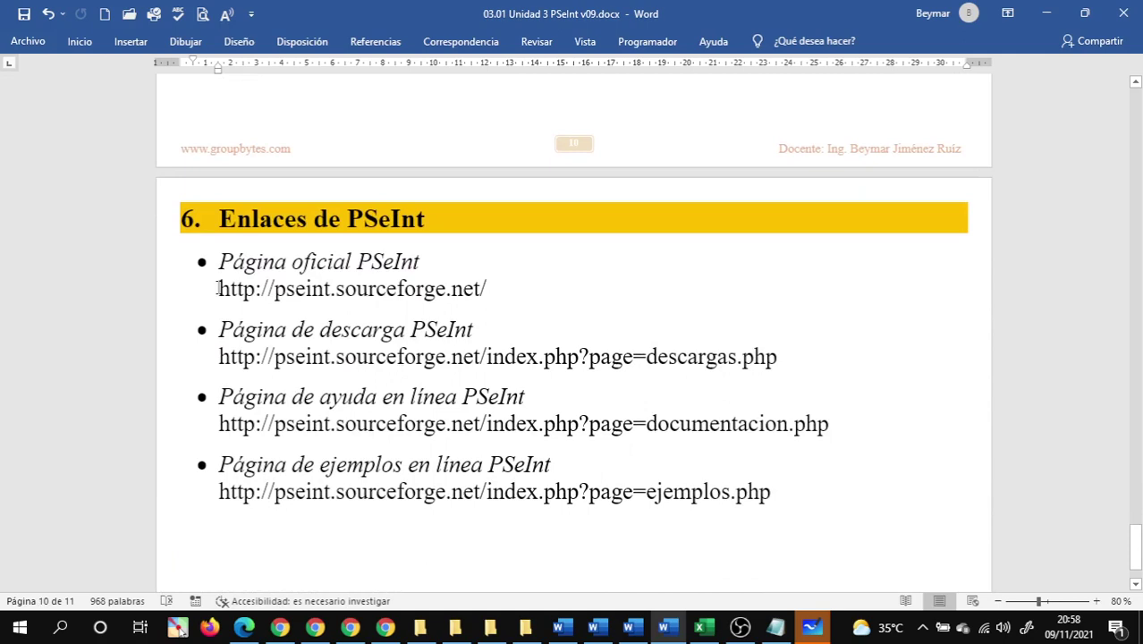
pyautogui.moveTo(217, 288); pyautogui.dragTo(501, 289)
pyautogui.hotkey('ctrl', 'c')
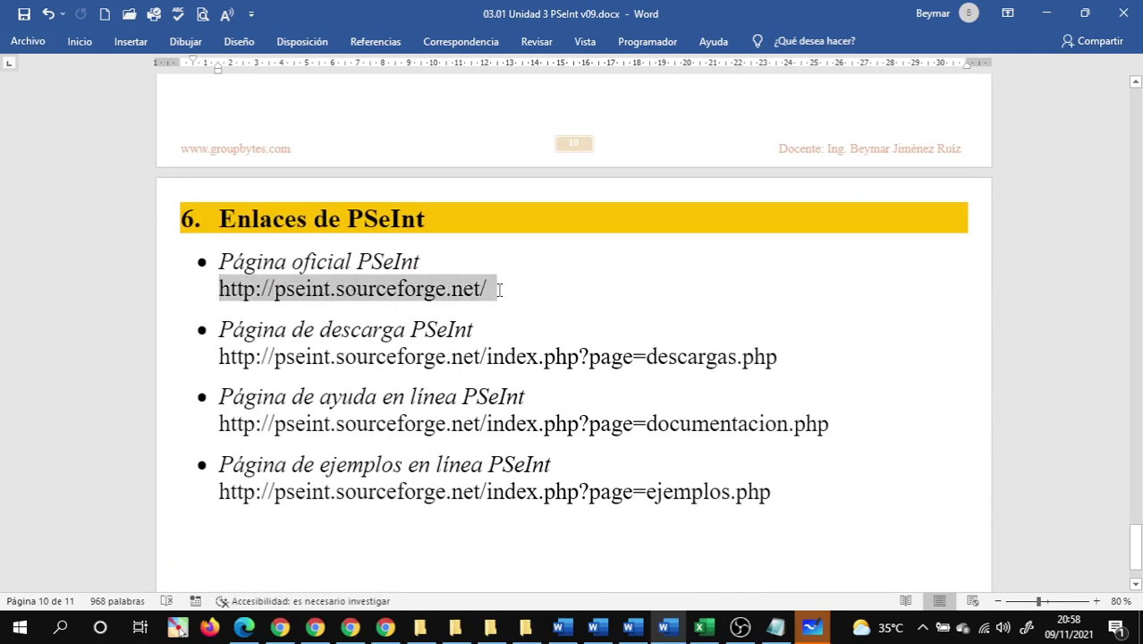
pyautogui.click(183, 307)
pyautogui.moveTo(277, 630)
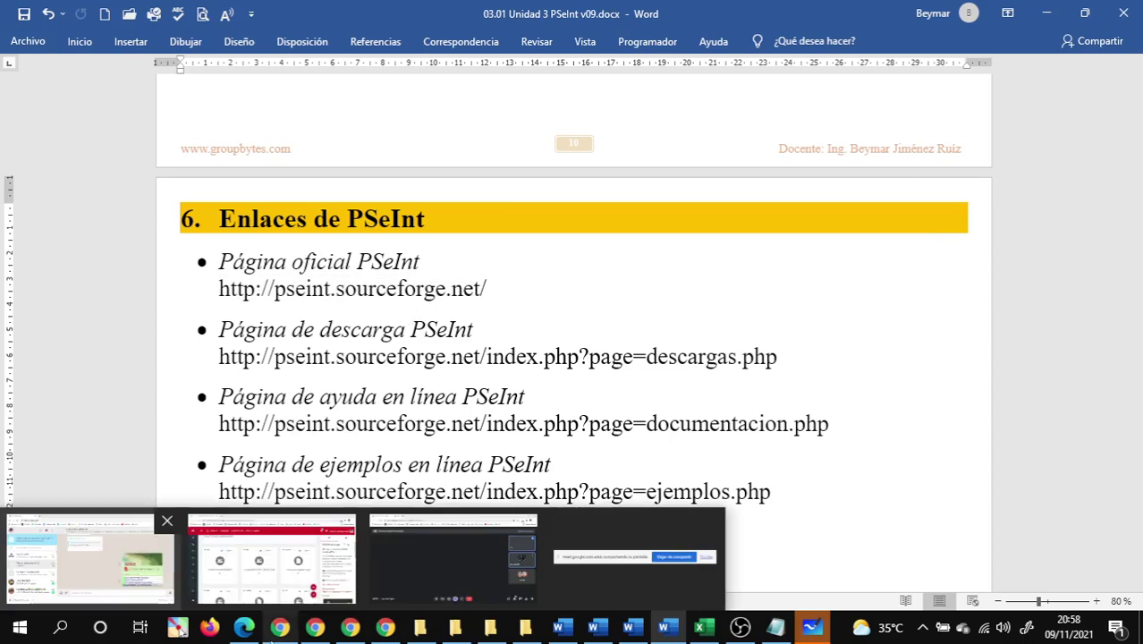
pyautogui.click(90, 559)
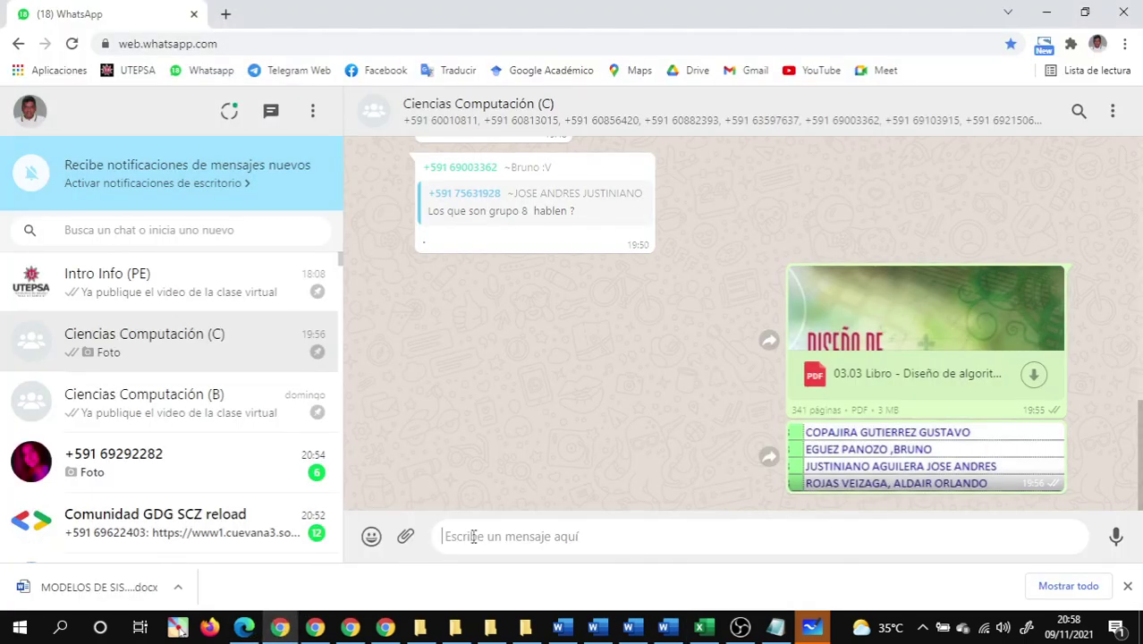
pyautogui.hotkey('ctrl', 'v')
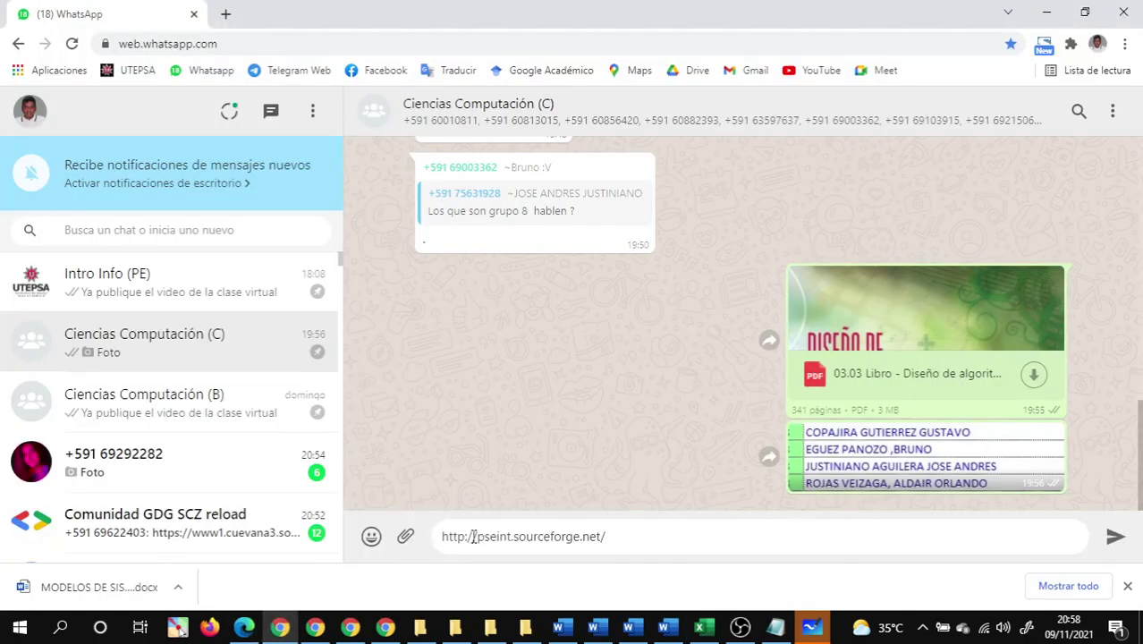
pyautogui.press('Return')
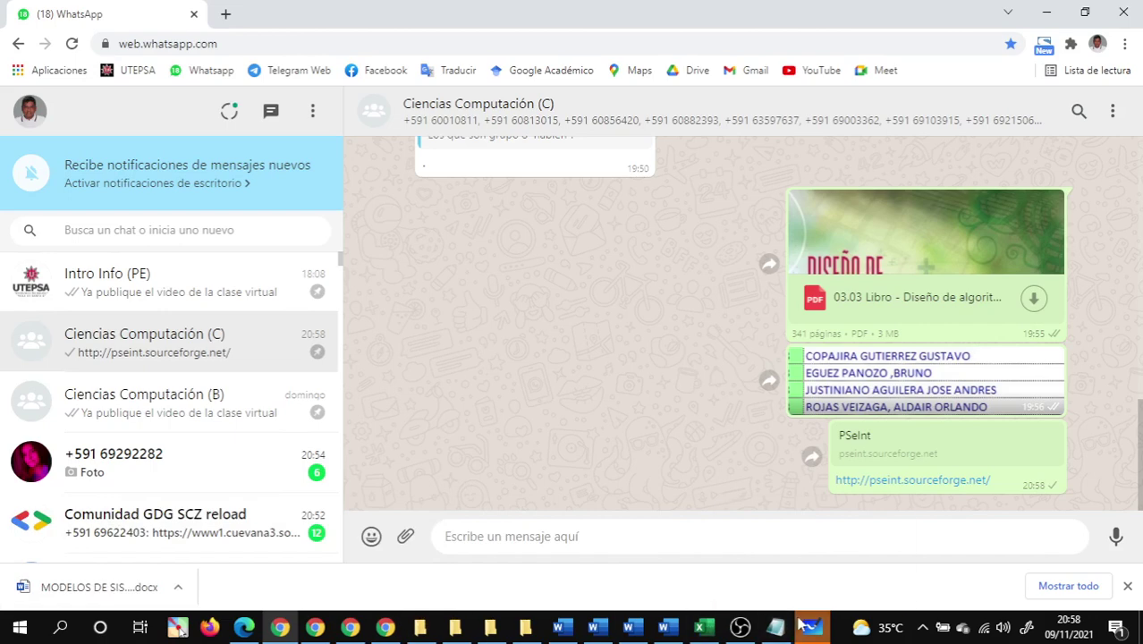
# Switch to the OBS window.
pyautogui.click(739, 626)
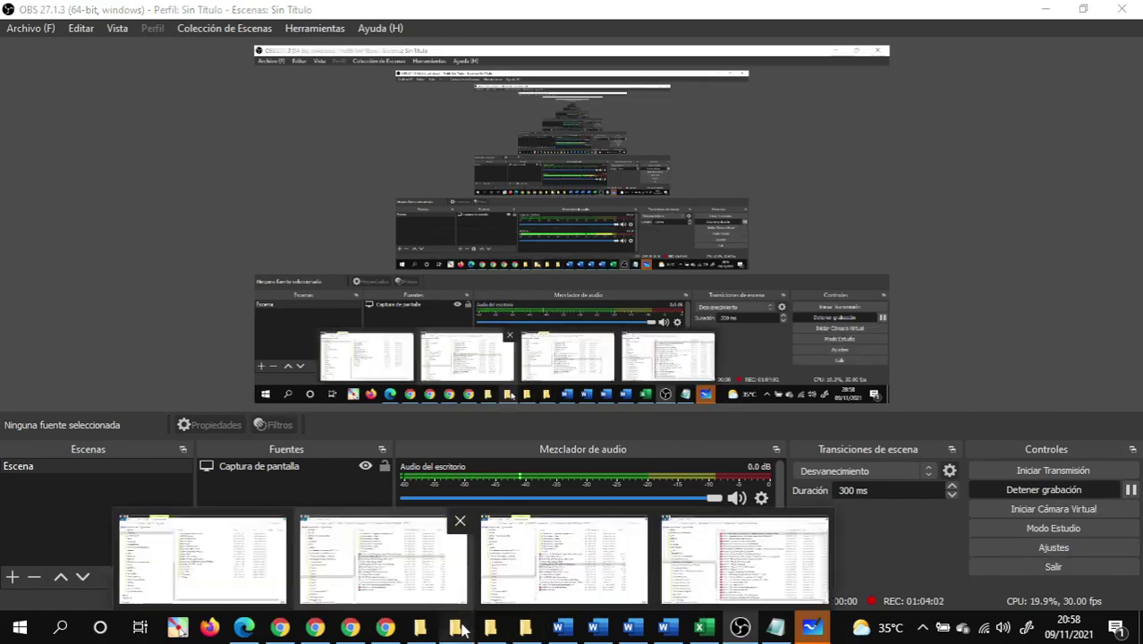
# Copy the Brackets, pseint, python and url files from D:\Install\03 Ciencias de la Computacion Contaduria in a new File Explorer window.
pyautogui.click(385, 559)
pyautogui.click(534, 629)
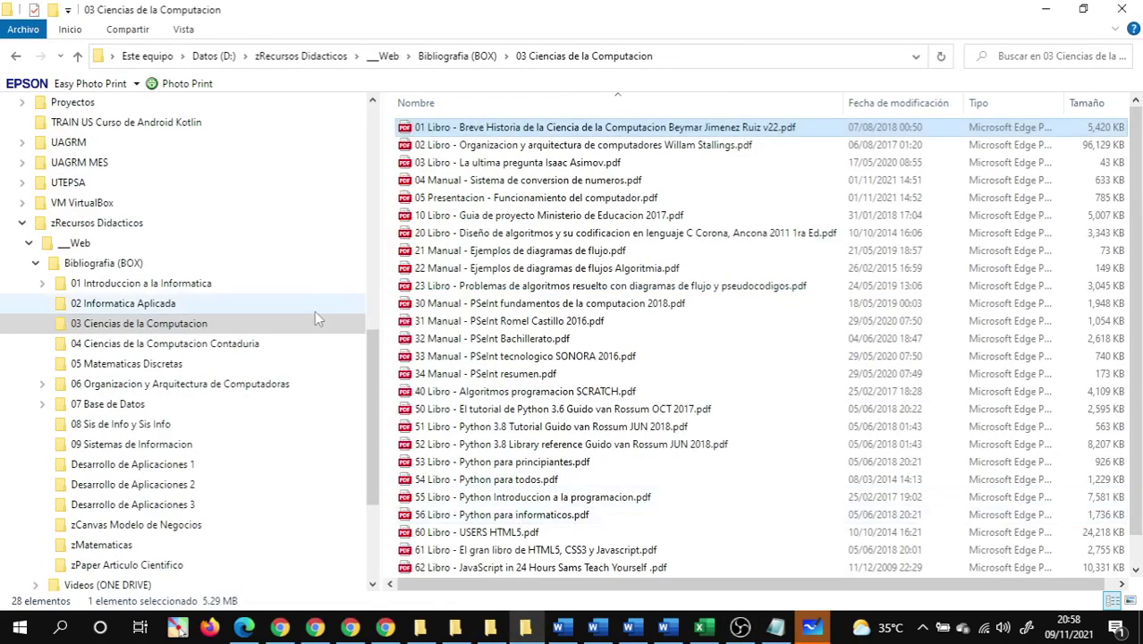
pyautogui.press('super+e')
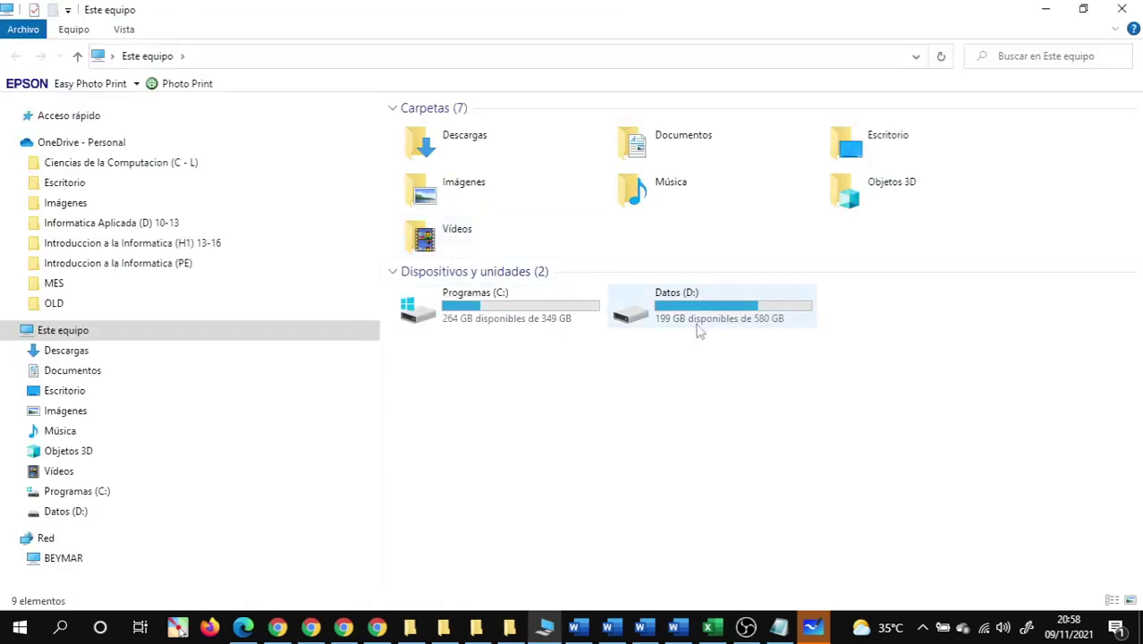
pyautogui.doubleClick(698, 322)
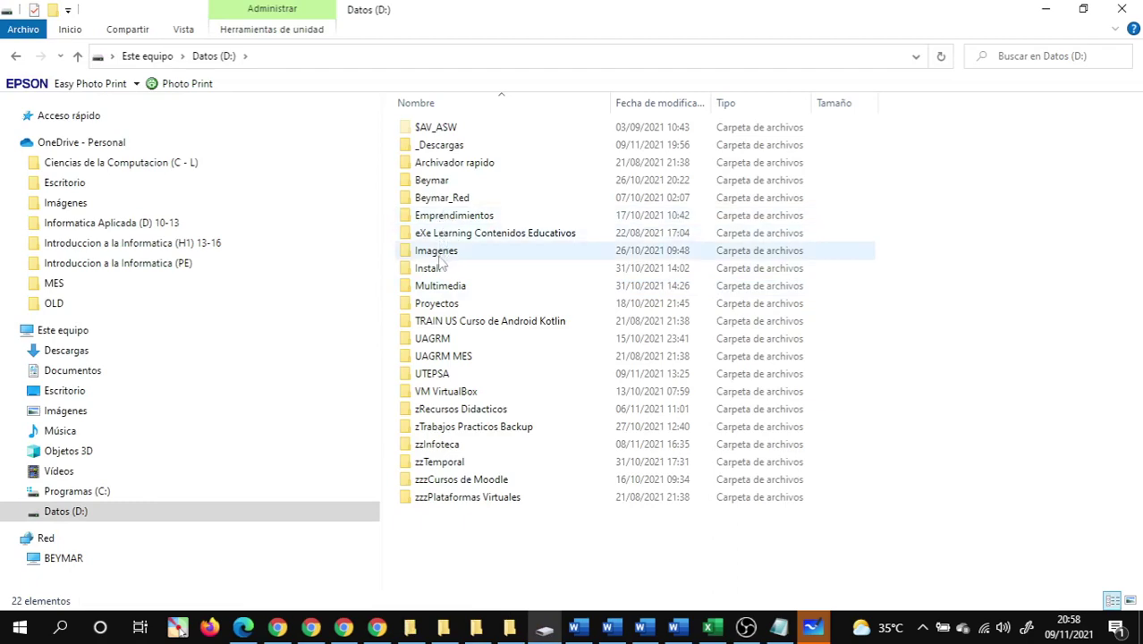
pyautogui.doubleClick(449, 267)
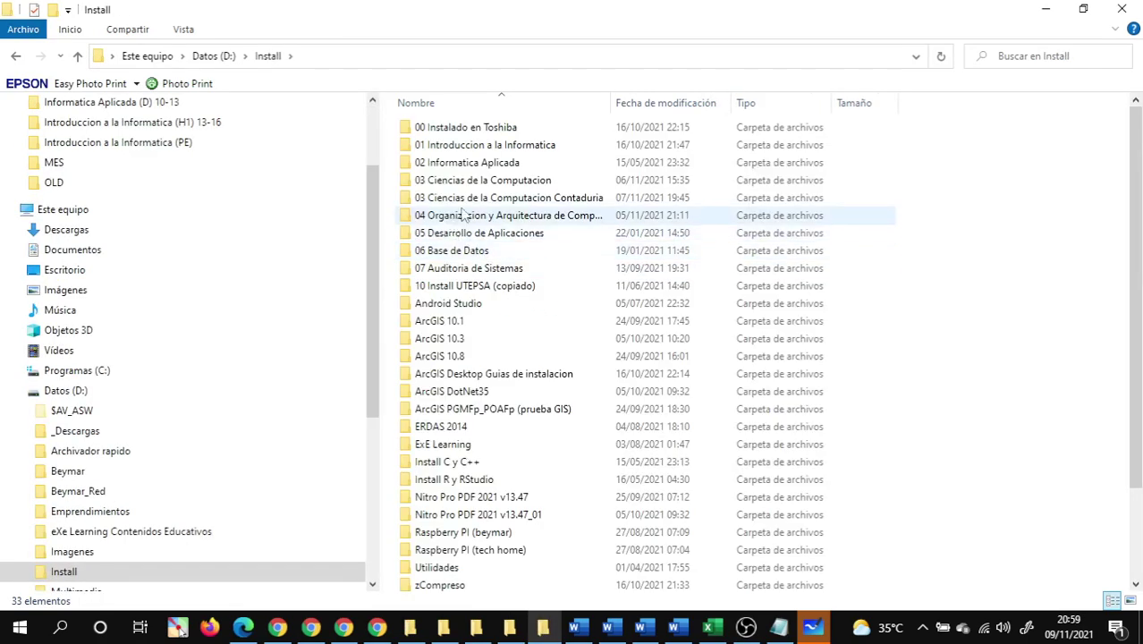
pyautogui.doubleClick(480, 200)
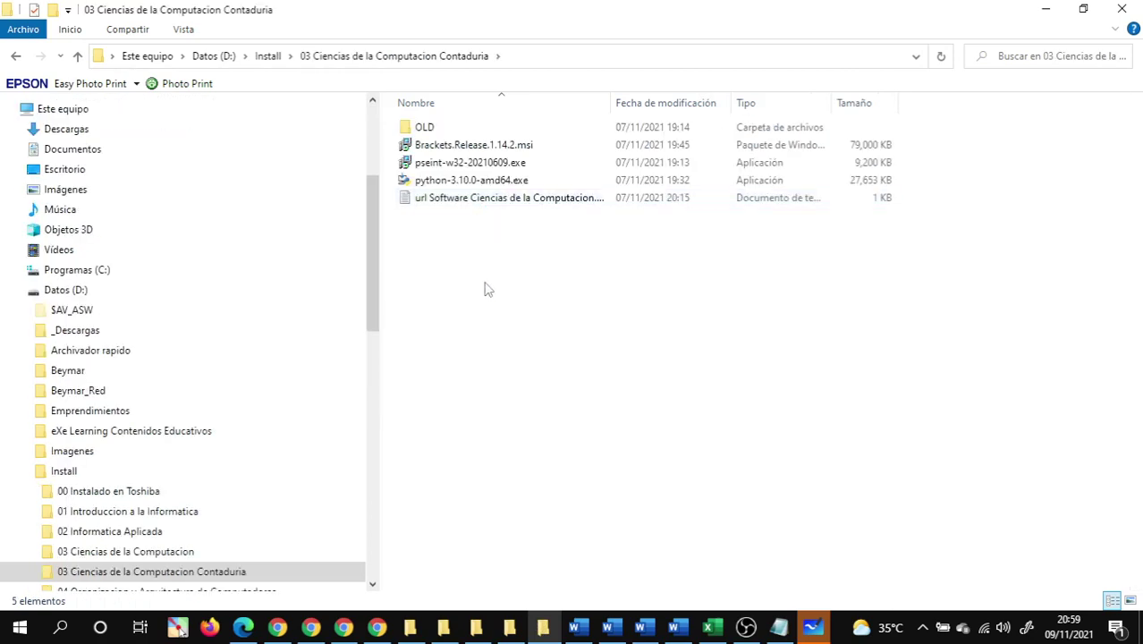
pyautogui.moveTo(439, 244); pyautogui.dragTo(441, 148)
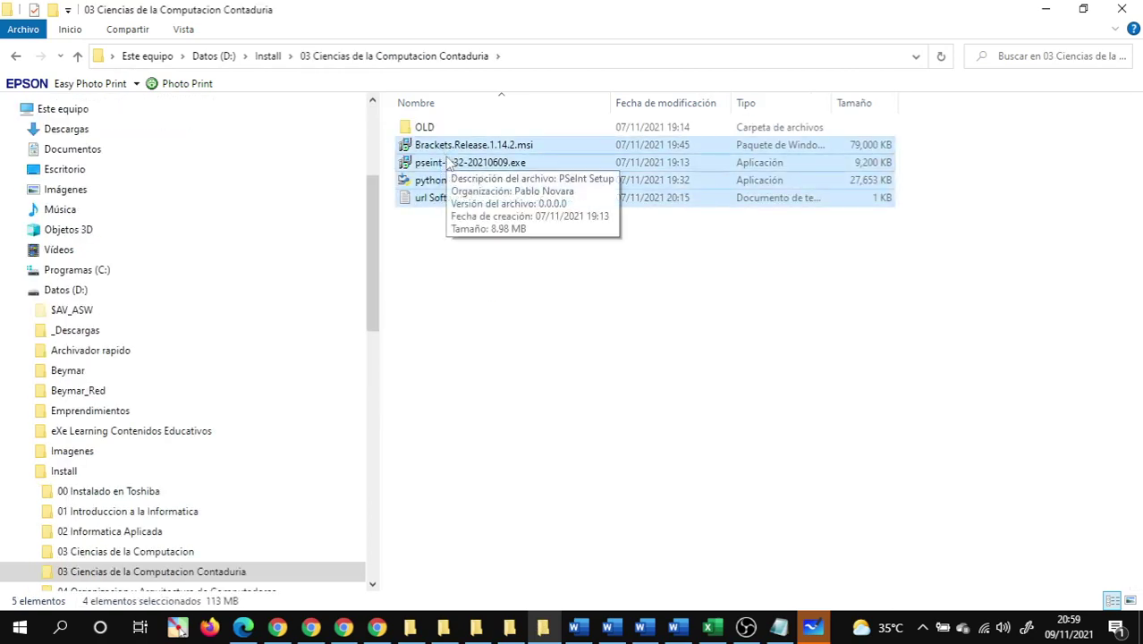
pyautogui.click(514, 329)
# Create a folder named OLD inside D:\Install\03 Ciencias de la Computacion.
pyautogui.click(126, 554)
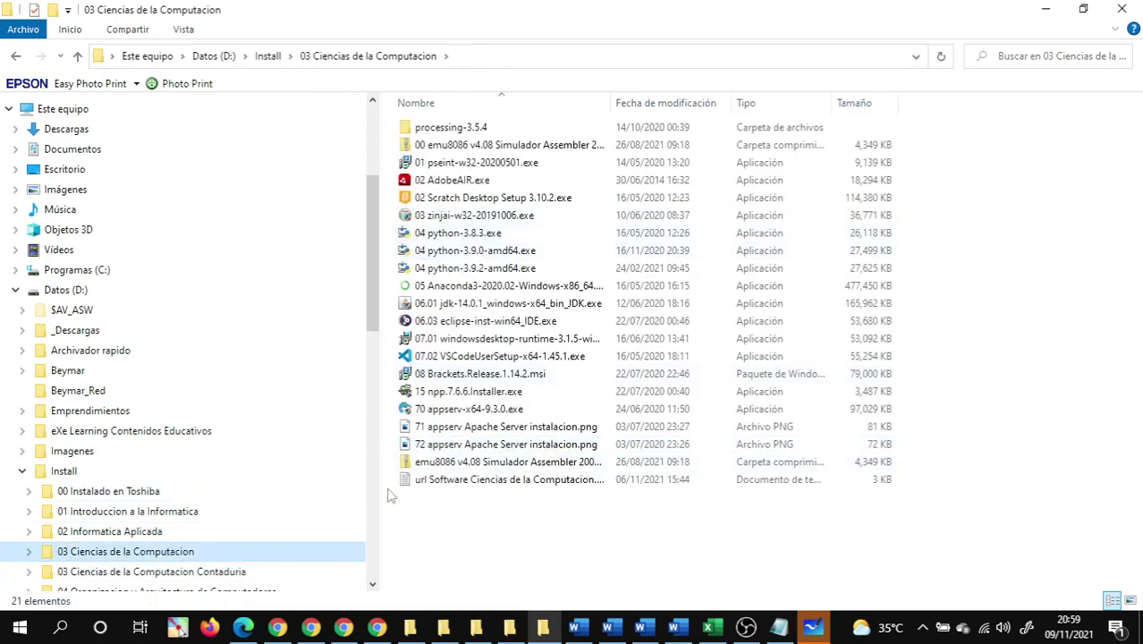
pyautogui.rightClick(439, 516)
pyautogui.moveTo(596, 475)
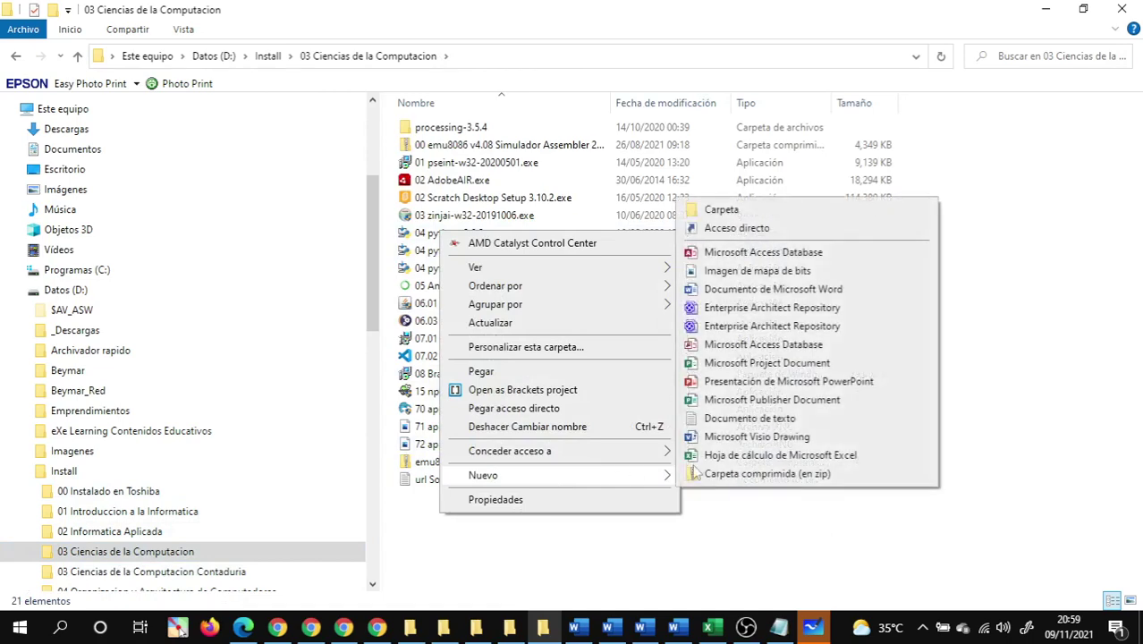
pyautogui.click(723, 207)
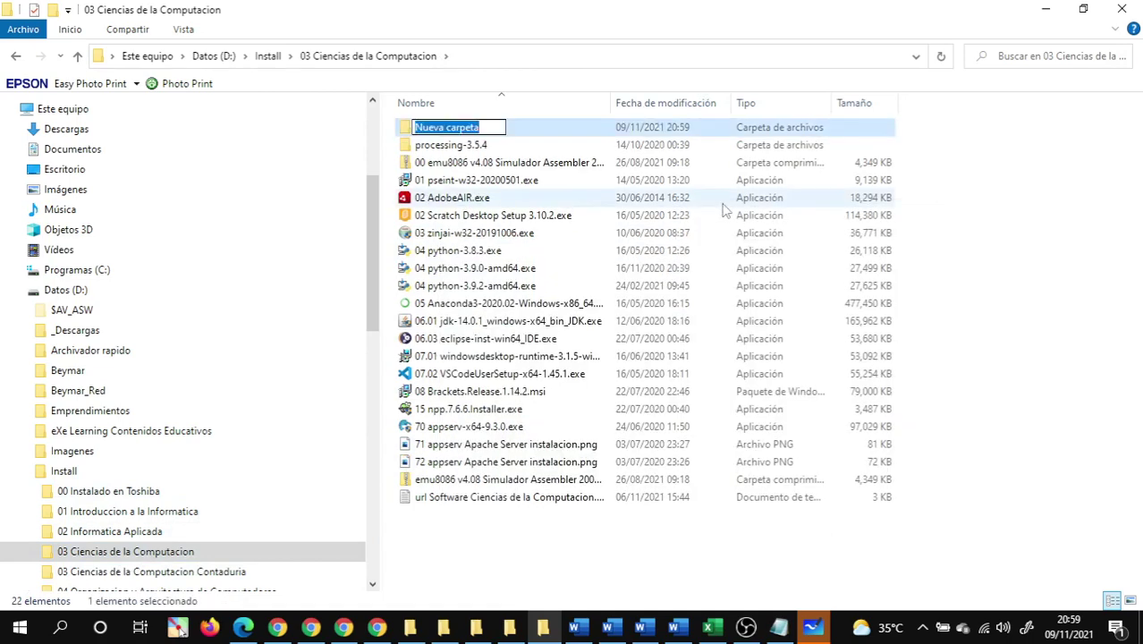
pyautogui.write('0')
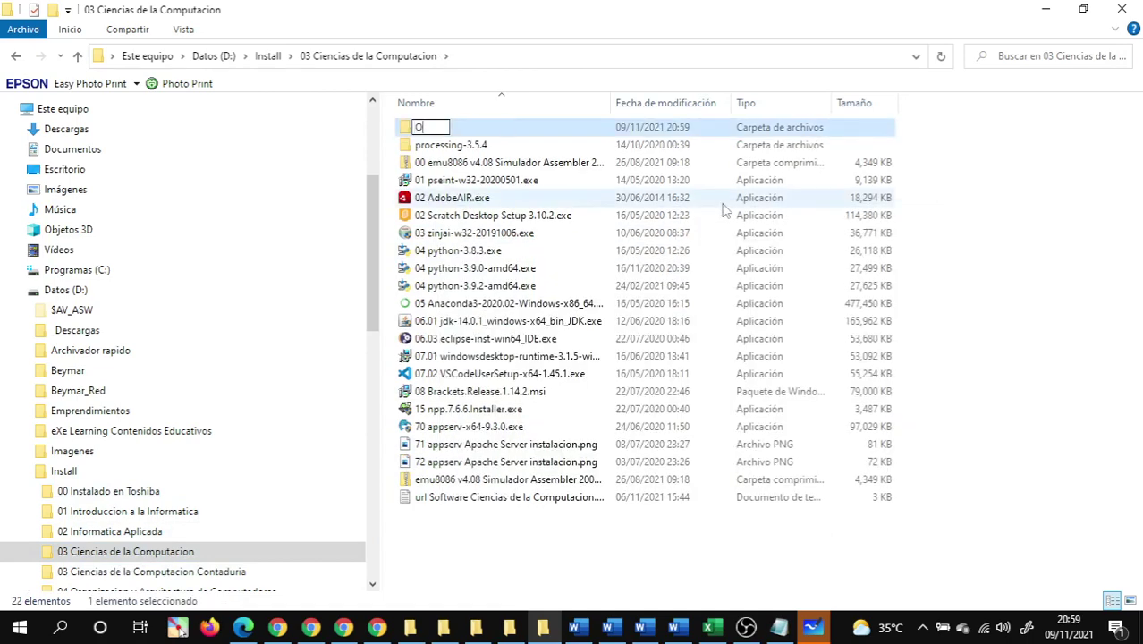
pyautogui.write('LD')
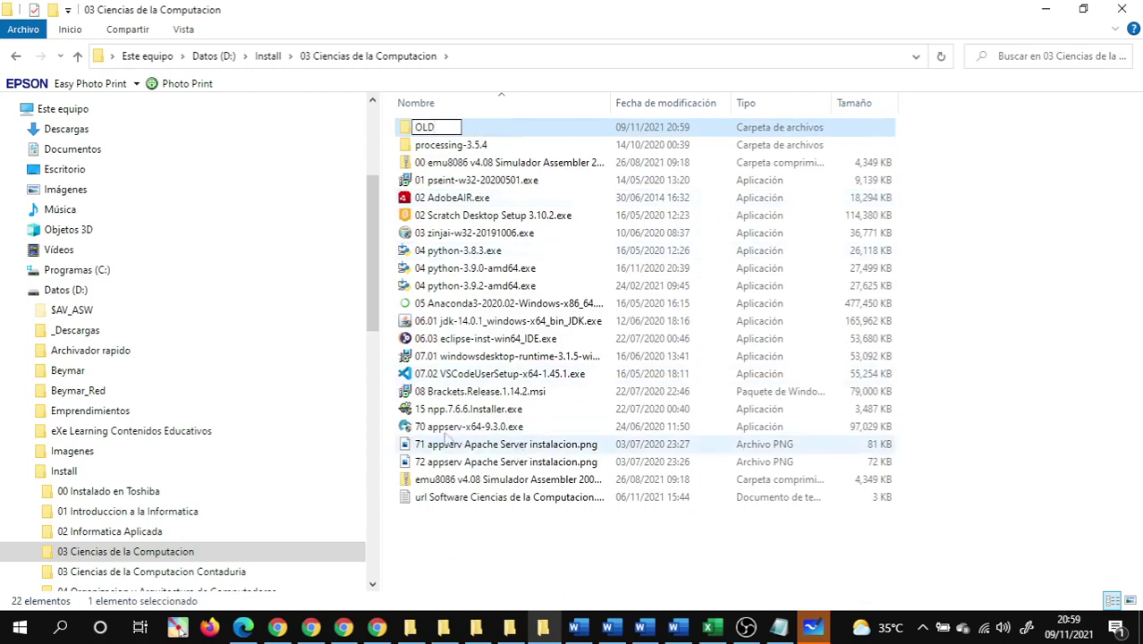
pyautogui.moveTo(451, 542); pyautogui.dragTo(413, 388)
pyautogui.click(436, 533)
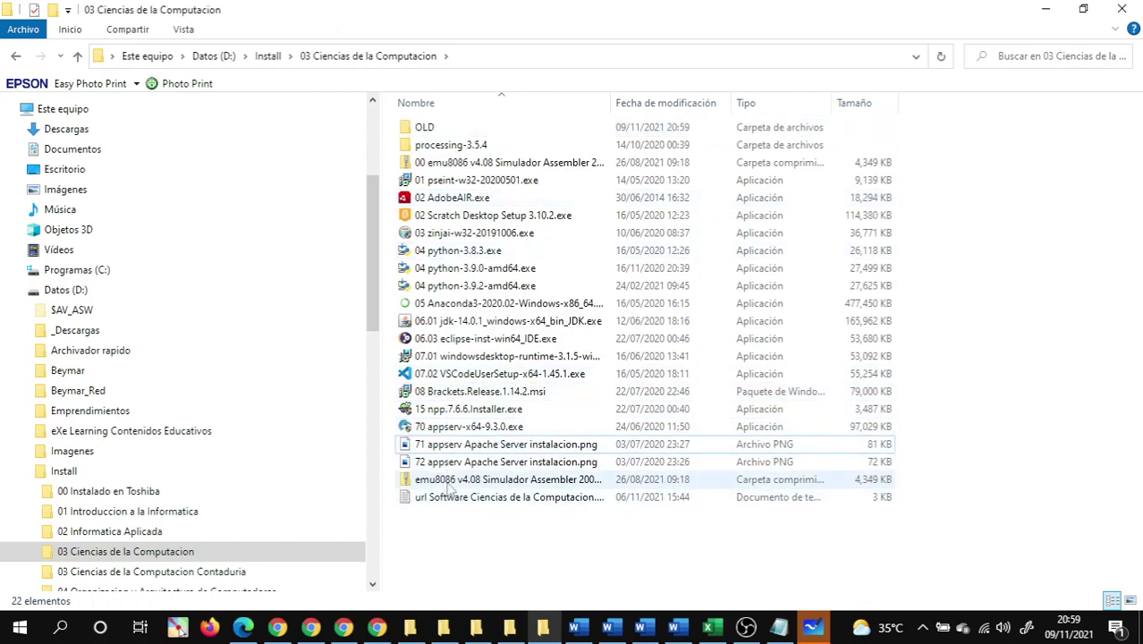
# Move all the older files and the processing-3.5.4 folder into OLD, and paste the four copied files in their place.
pyautogui.moveTo(438, 541); pyautogui.dragTo(539, 440)
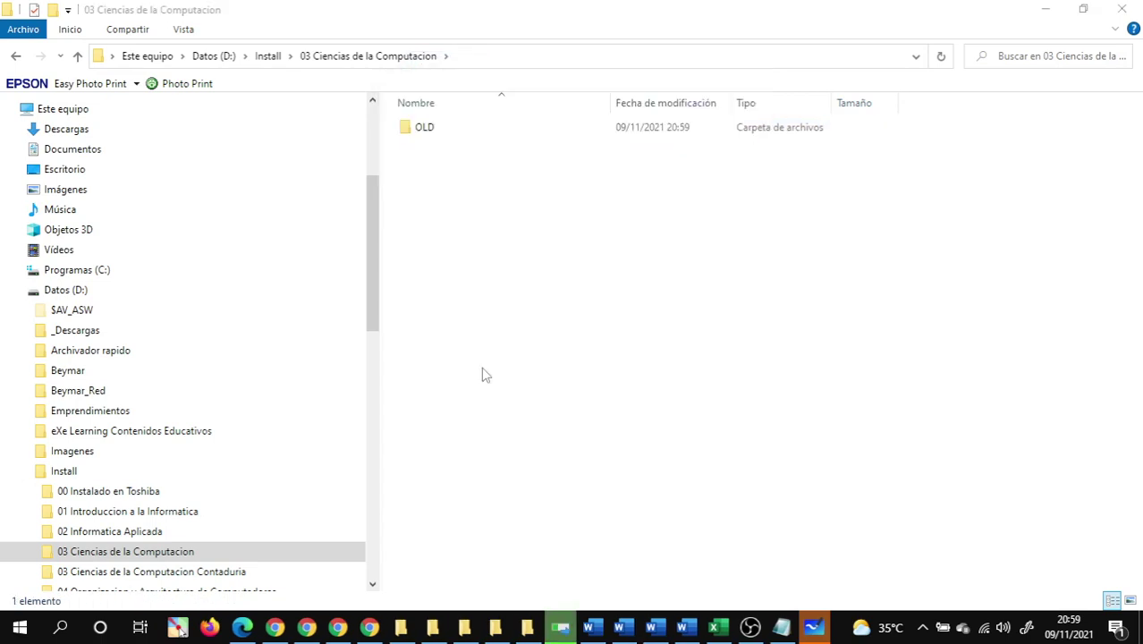
pyautogui.hotkey('ctrl', 'v')
pyautogui.click(557, 405)
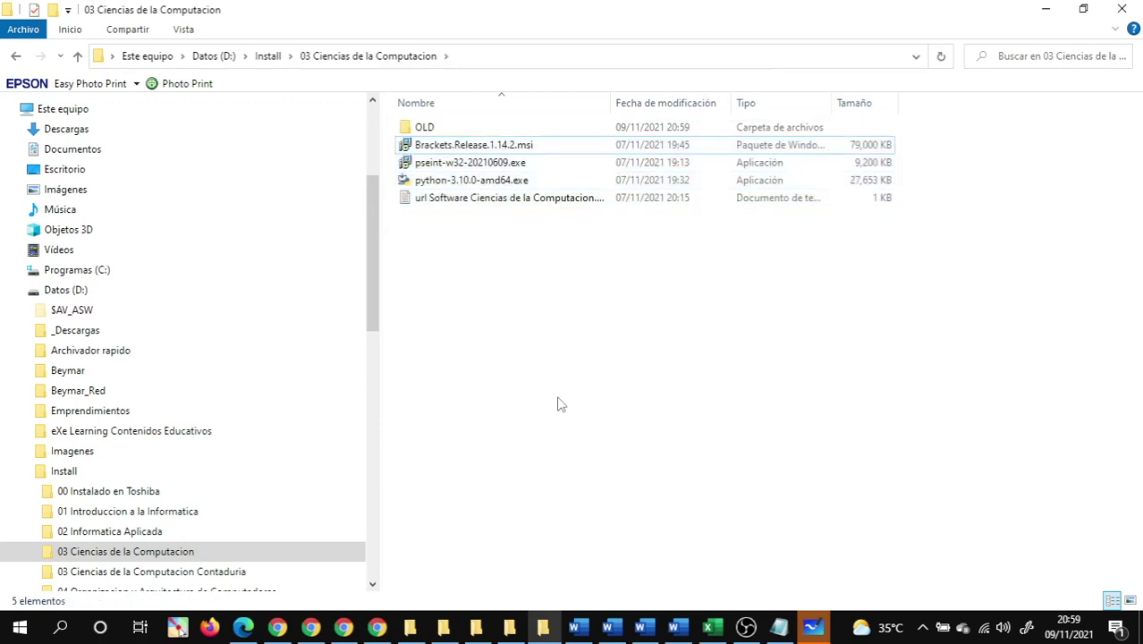
pyautogui.rightClick(494, 307)
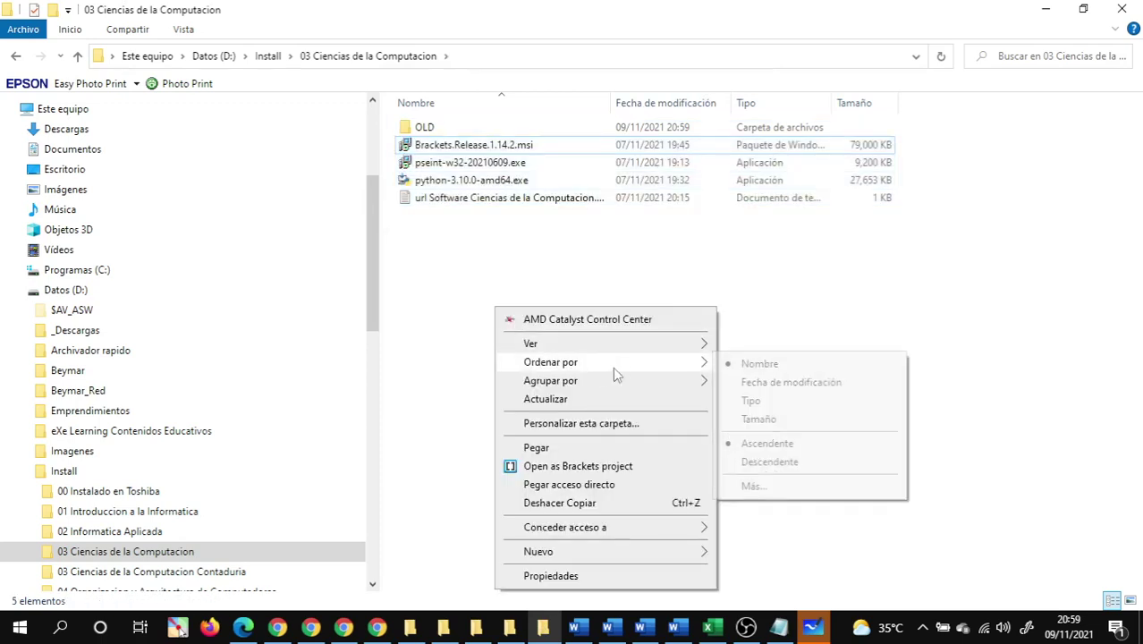
pyautogui.click(545, 399)
# Launch the pseint-w32-20210609.exe installer to show its welcome page, and exit without installing.
pyautogui.click(436, 179)
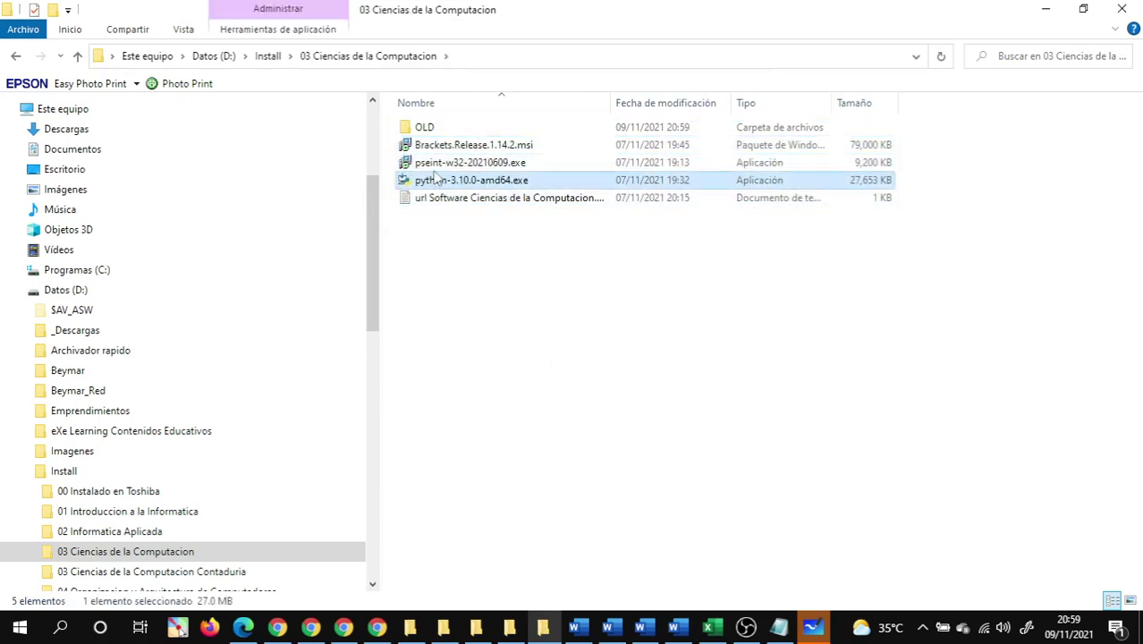
pyautogui.click(436, 166)
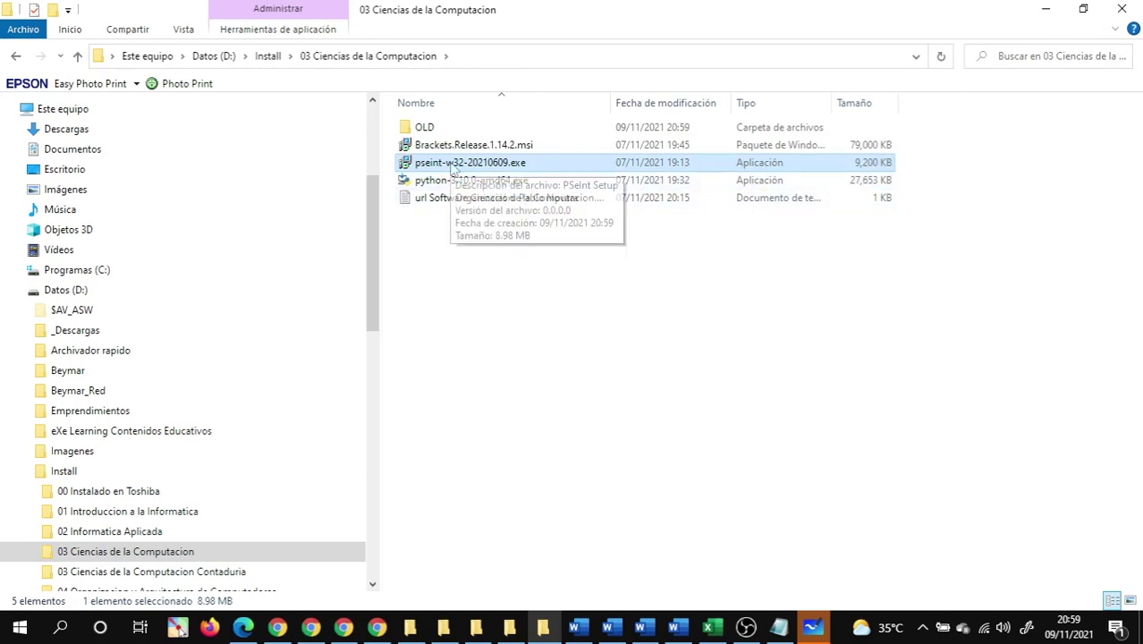
pyautogui.doubleClick(453, 167)
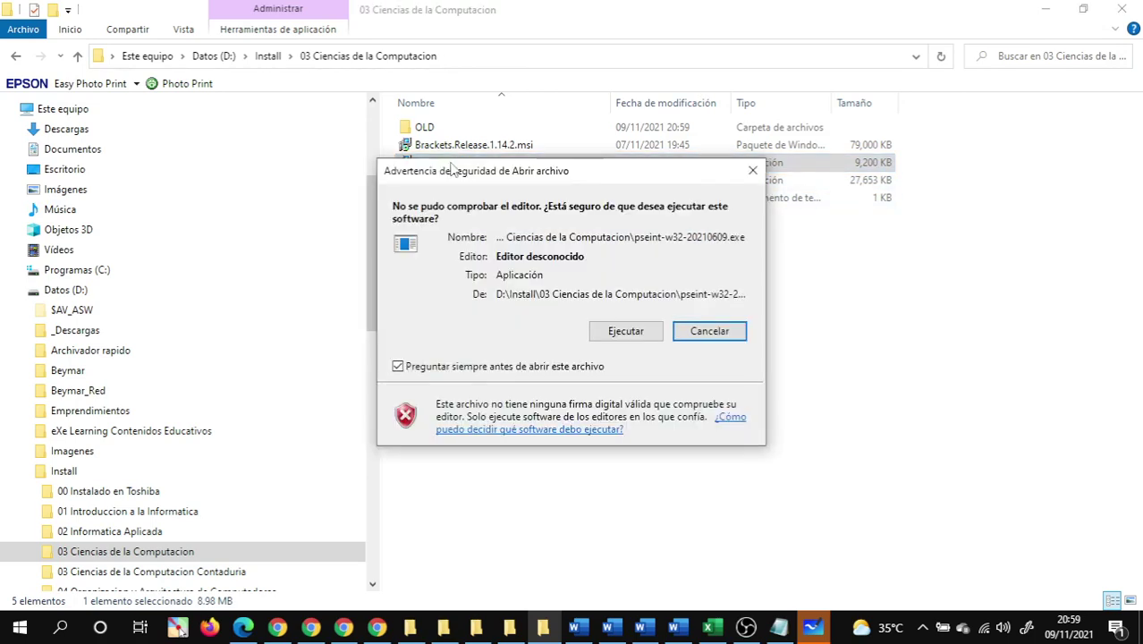
pyautogui.click(627, 333)
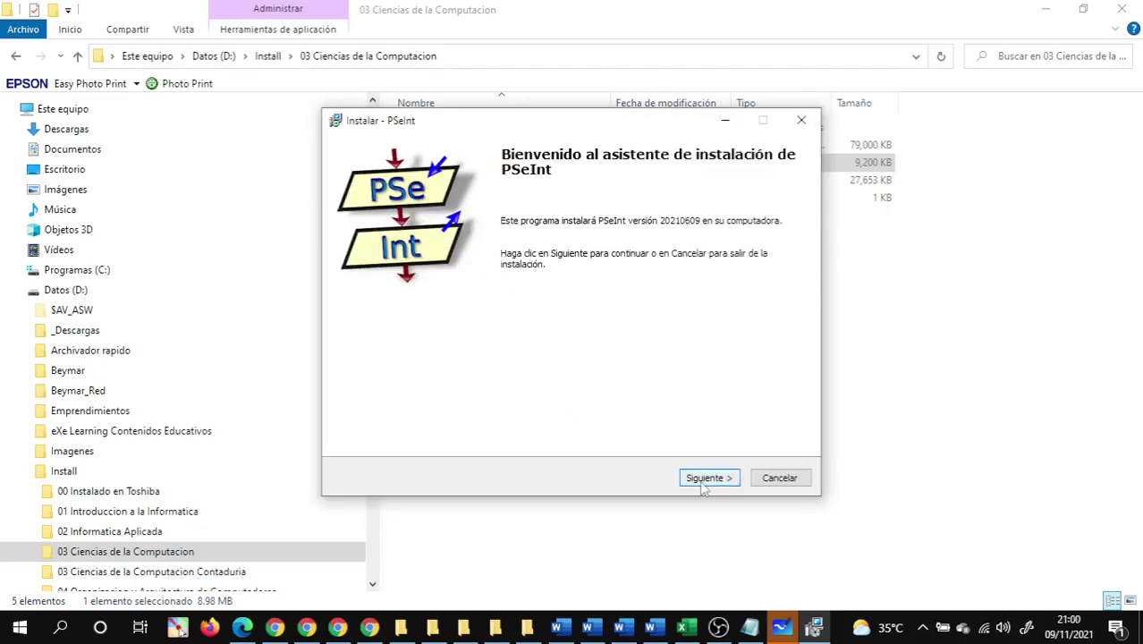
pyautogui.click(794, 481)
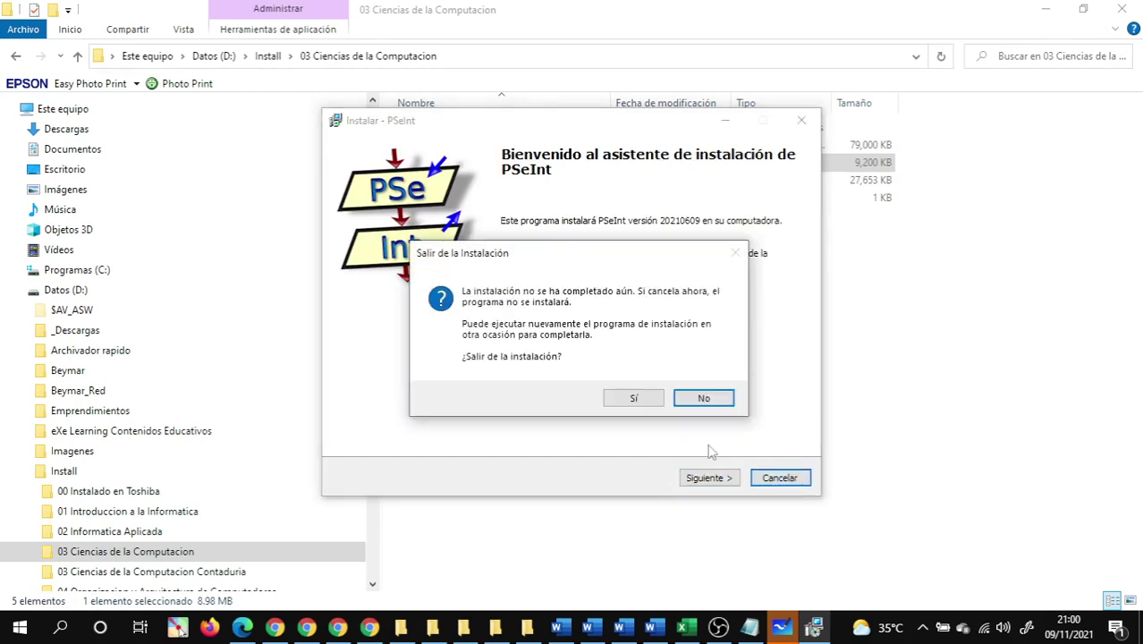
pyautogui.click(631, 399)
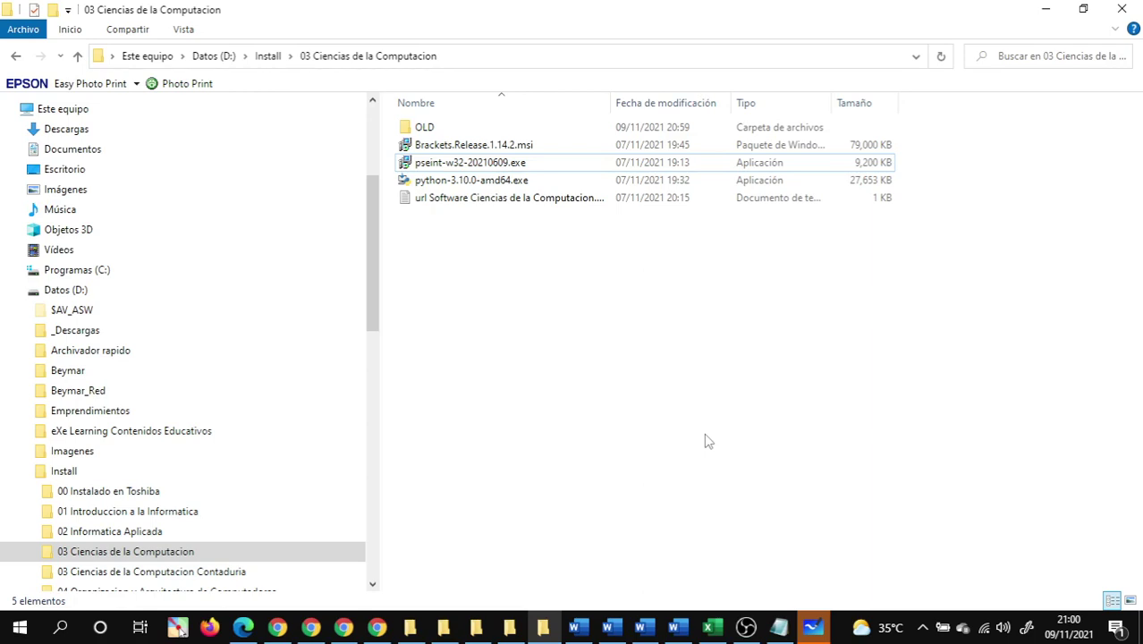
# Switch to OBS and pause the recording.
pyautogui.click(746, 627)
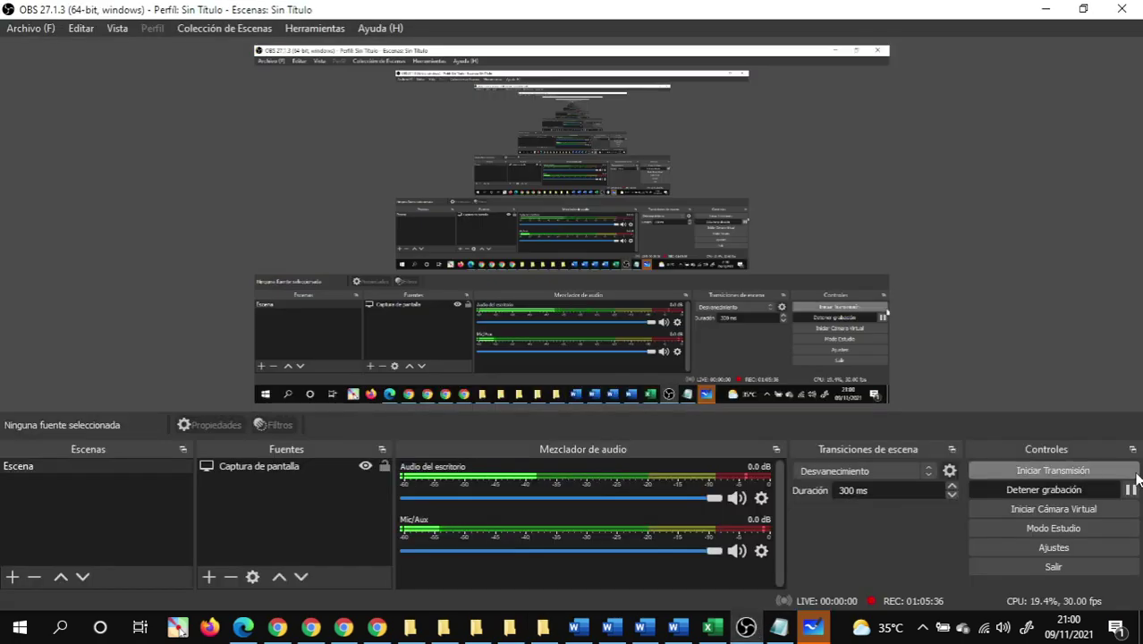
pyautogui.click(1130, 489)
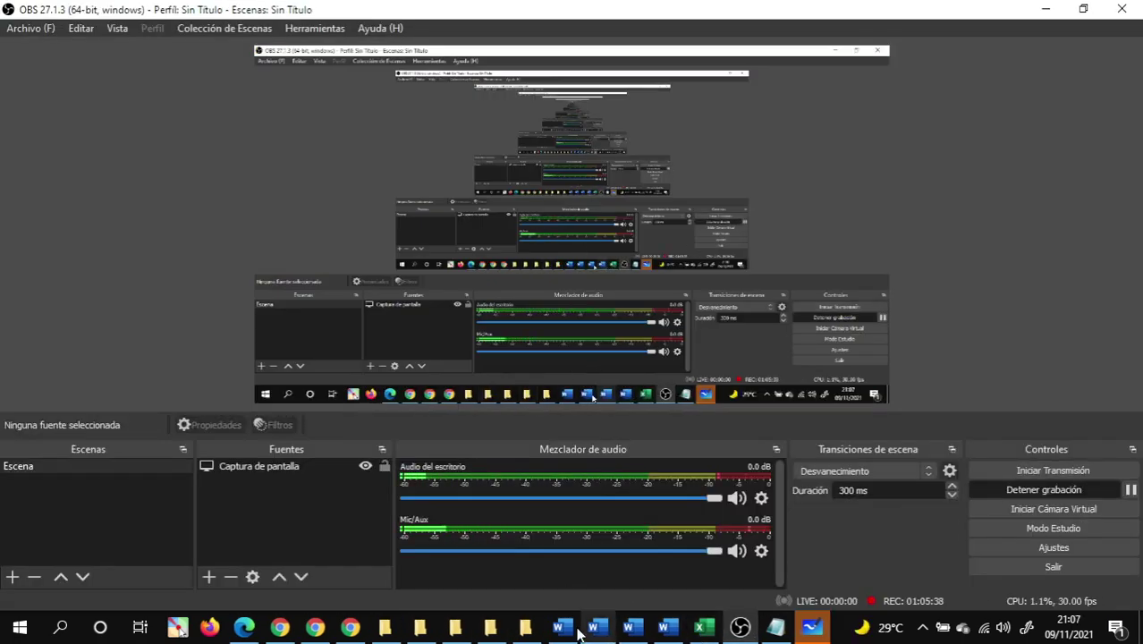
# Switch to the Google Meet call, present the entire screen to the class and hide the sharing notice.
pyautogui.click(315, 627)
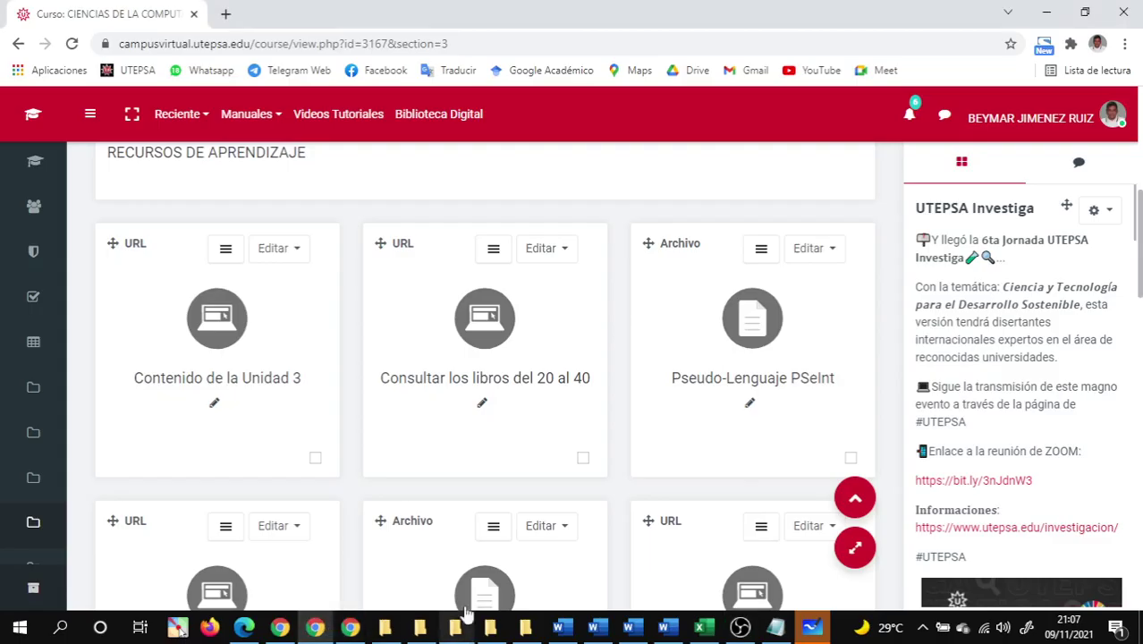
pyautogui.click(367, 627)
pyautogui.click(584, 577)
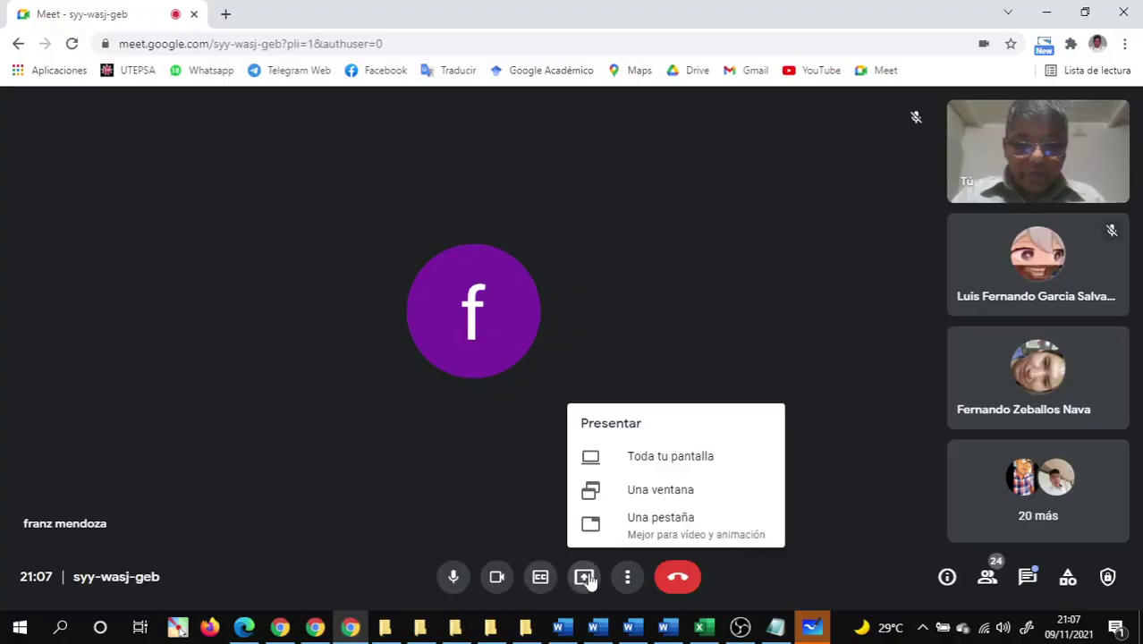
pyautogui.click(645, 458)
pyautogui.click(546, 259)
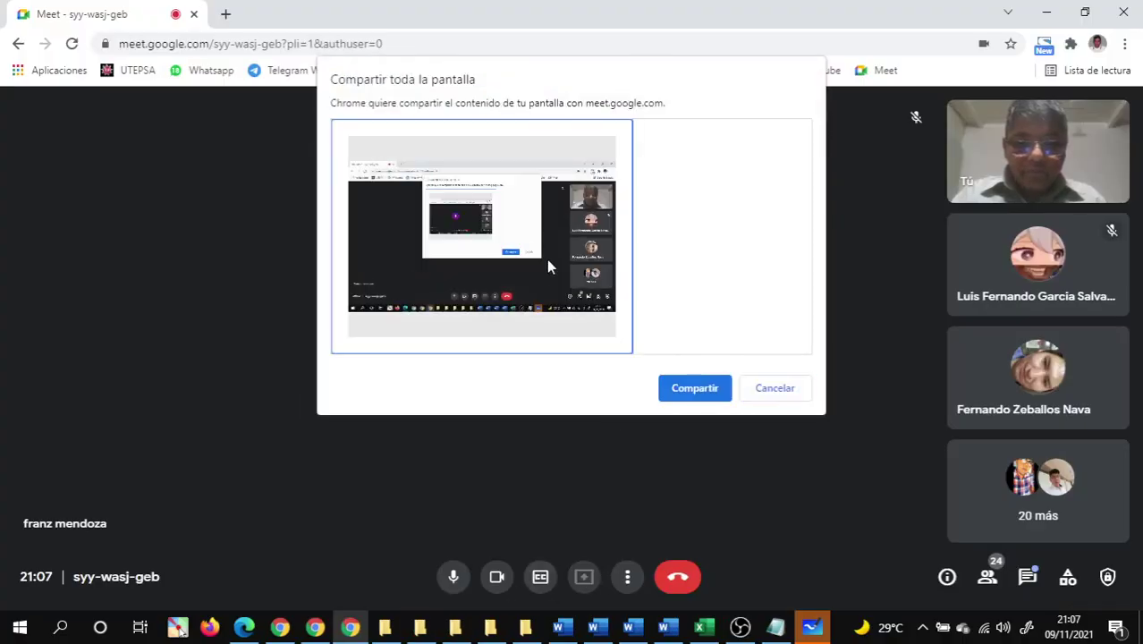
pyautogui.click(688, 387)
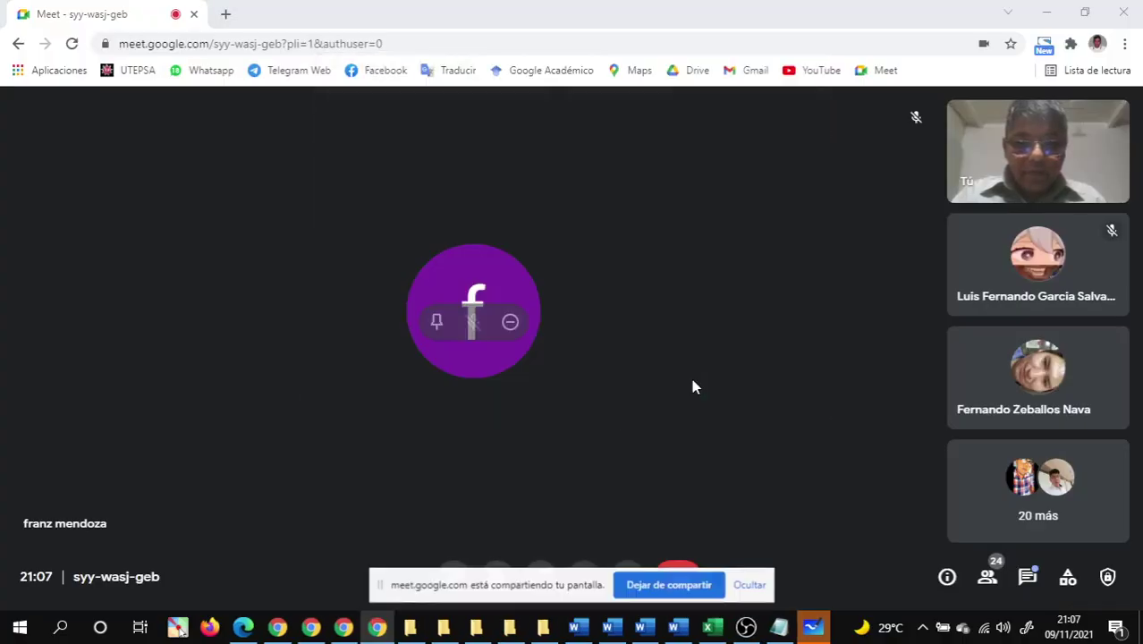
pyautogui.click(751, 586)
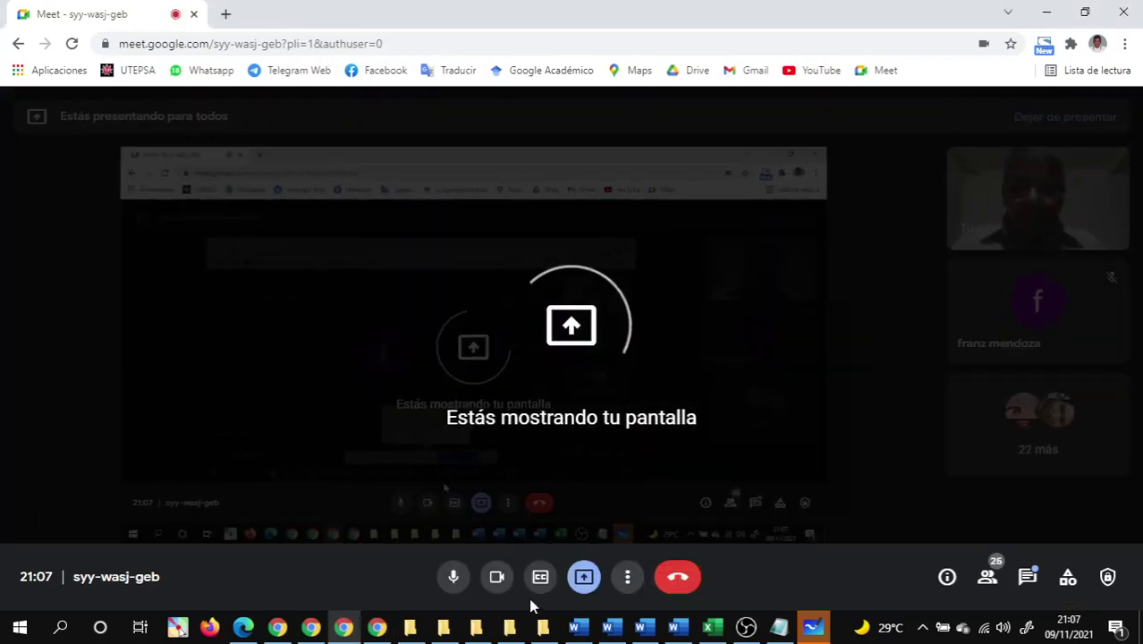
# Show the desktop, refresh it, and launch PSeInt to point out the empty algorithm's code.
pyautogui.click(1139, 635)
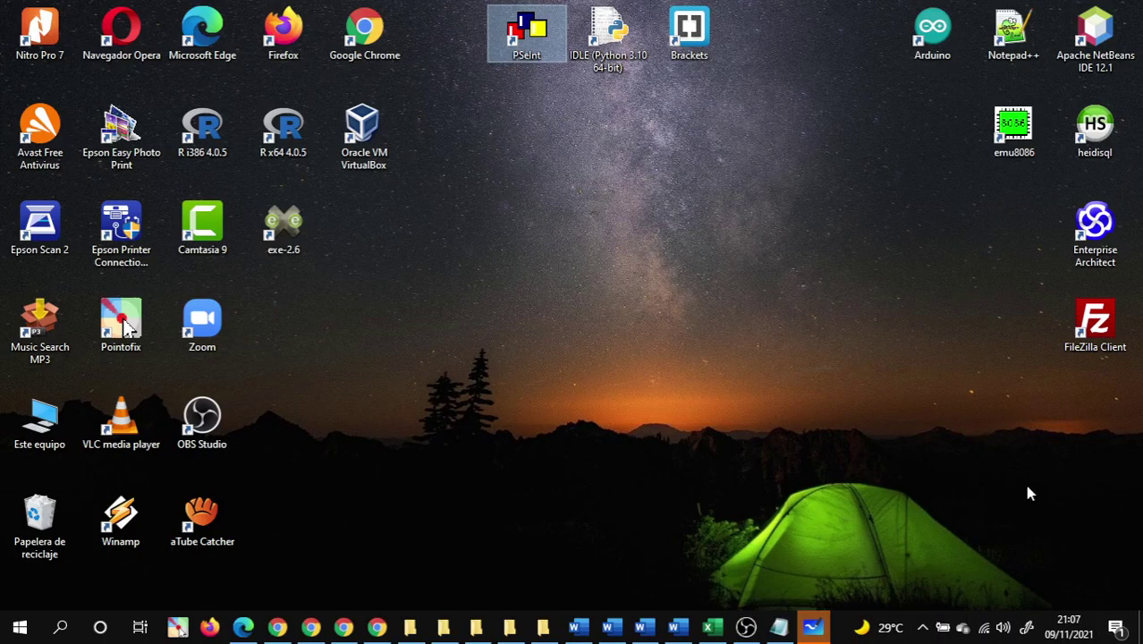
pyautogui.rightClick(459, 152)
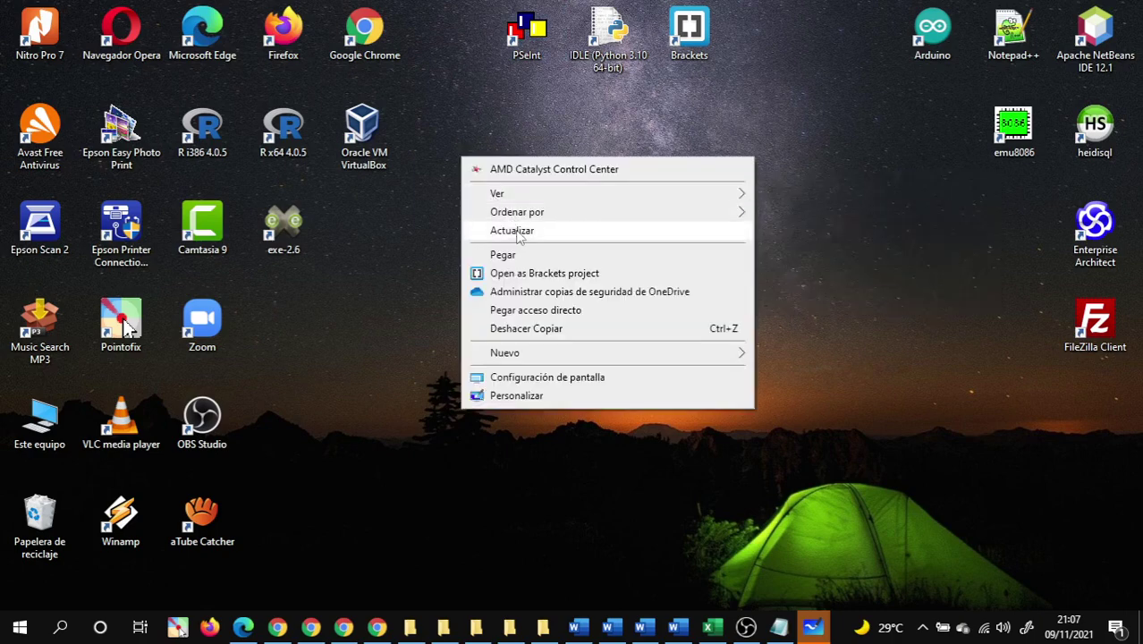
pyautogui.click(519, 230)
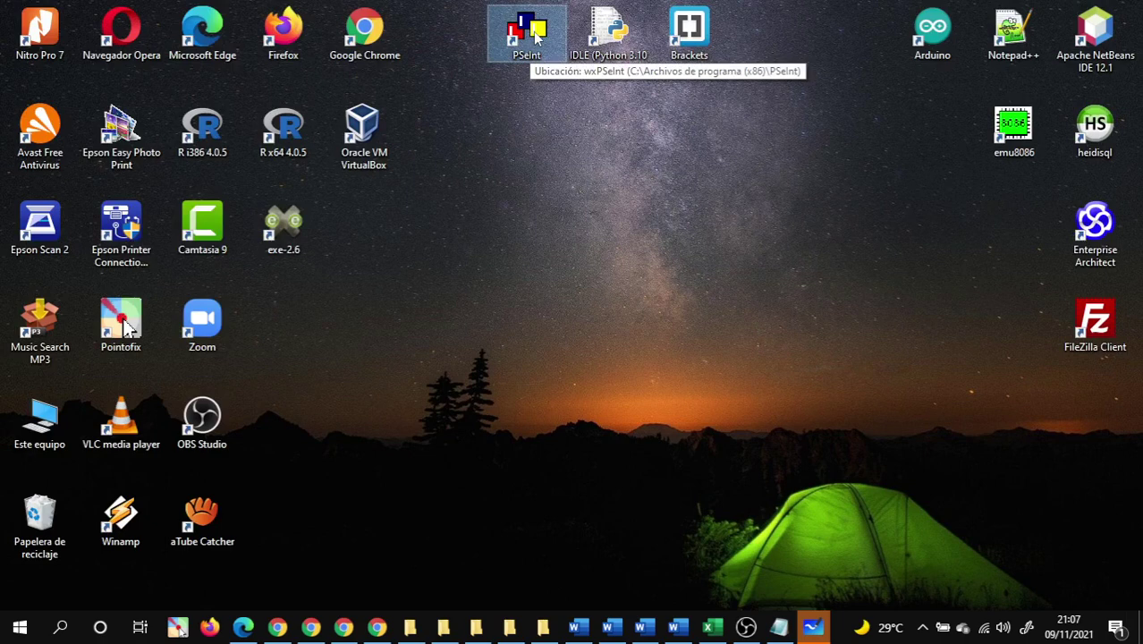
pyautogui.doubleClick(537, 36)
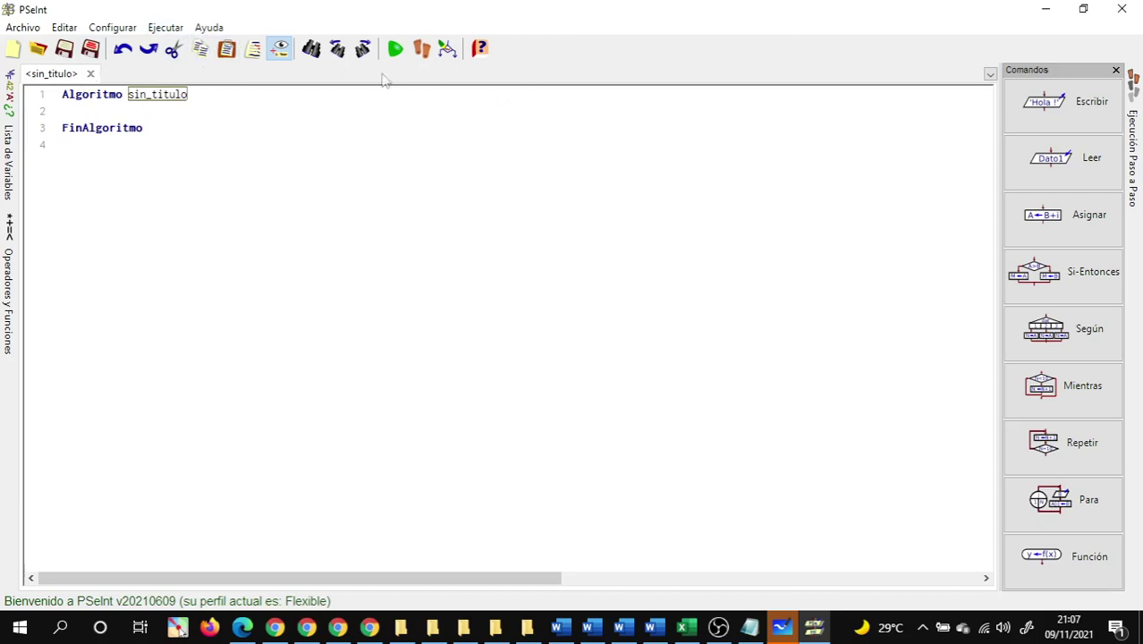
pyautogui.moveTo(65, 98); pyautogui.dragTo(166, 140)
pyautogui.click(103, 112)
# Examine the algorithm's flowchart and the commands and structures palette in a maximized PSDraw window, and return to the pseudocode.
pyautogui.click(447, 50)
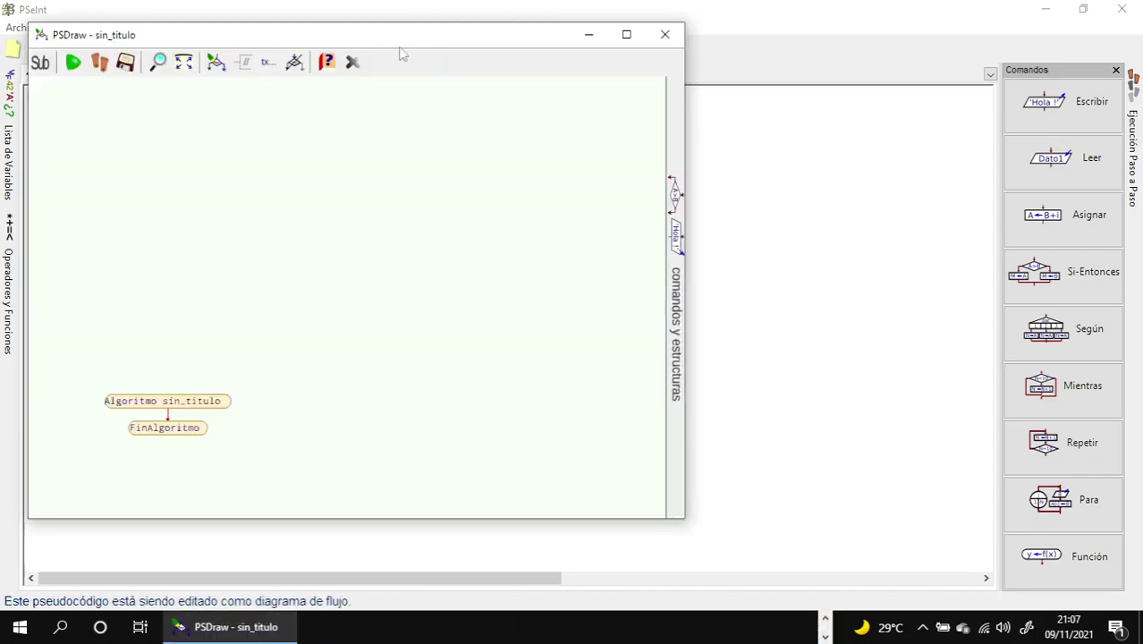
pyautogui.moveTo(388, 38); pyautogui.dragTo(655, 51)
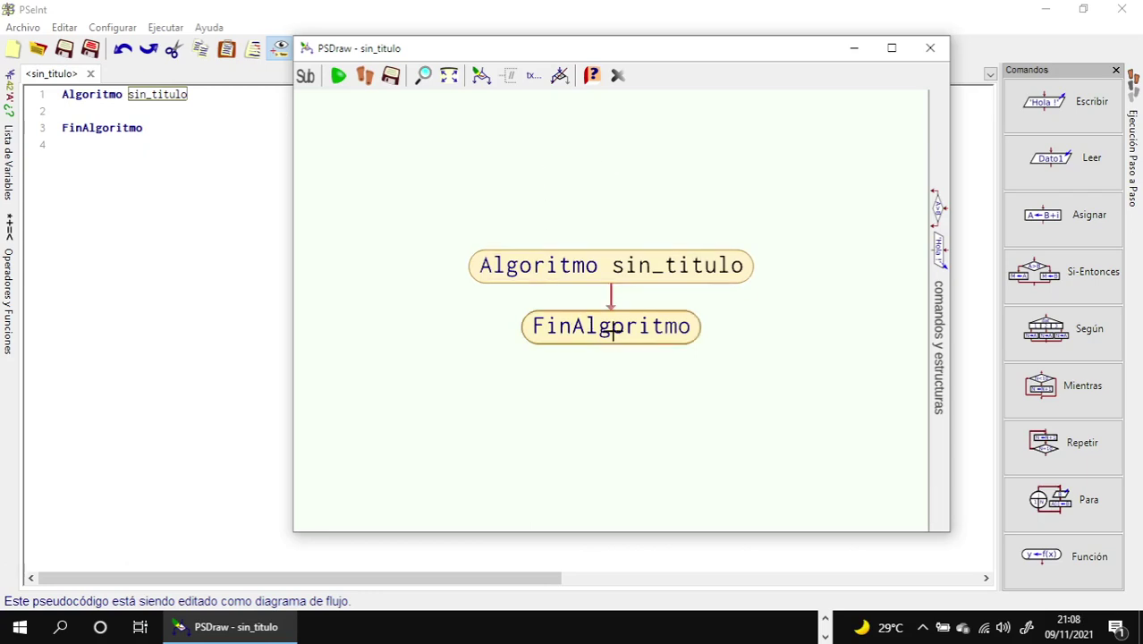
pyautogui.click(889, 49)
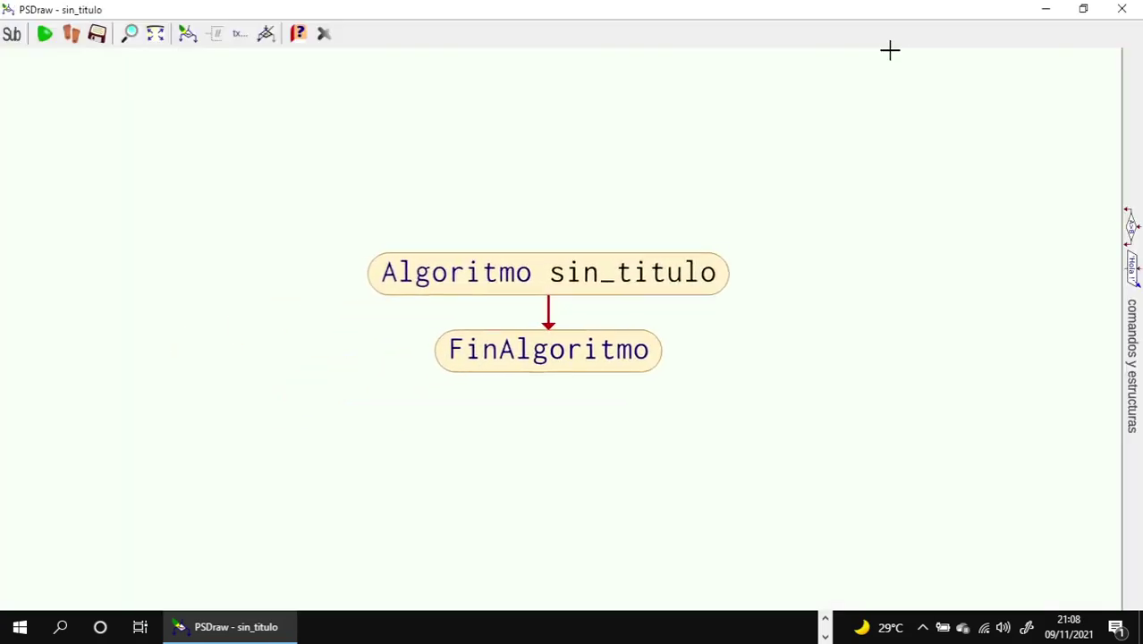
pyautogui.moveTo(1131, 203)
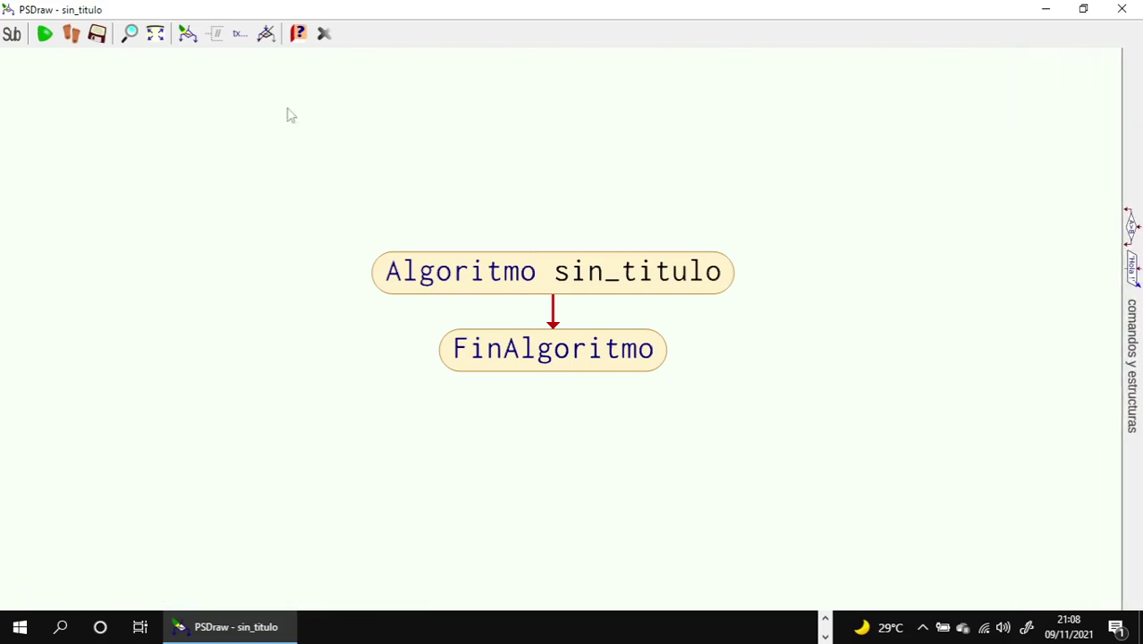
pyautogui.moveTo(1135, 57)
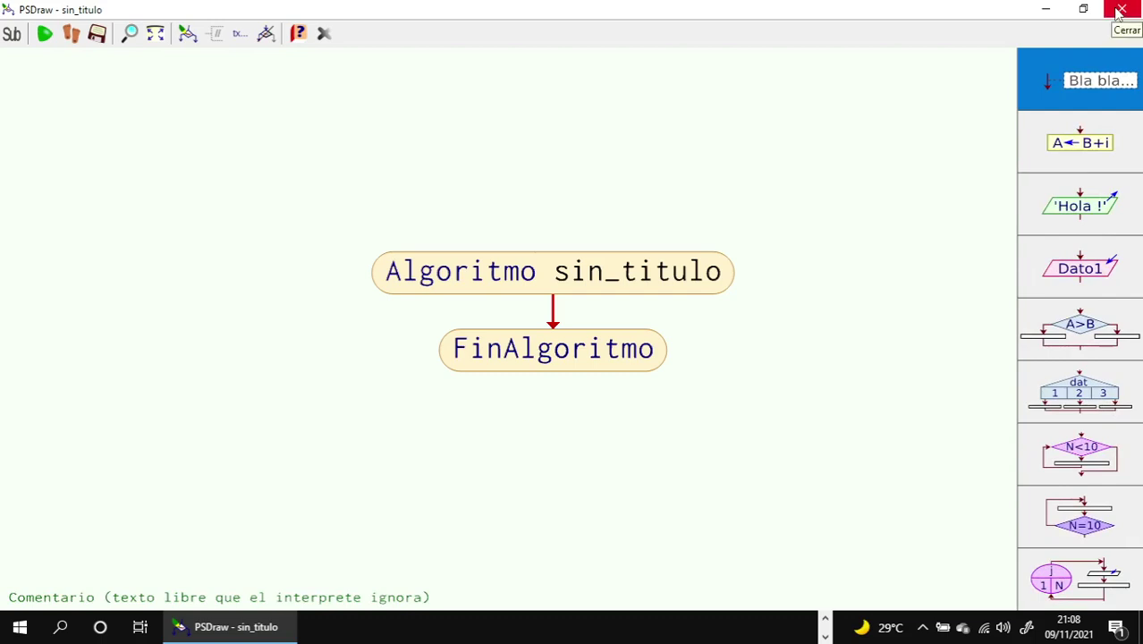
pyautogui.click(1117, 11)
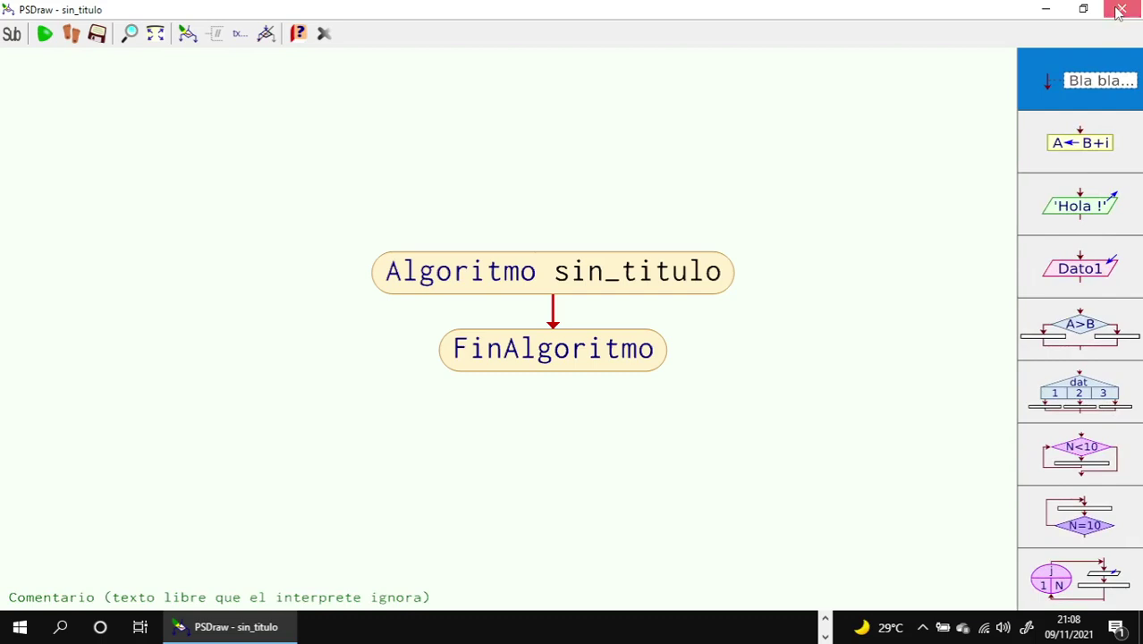
pyautogui.click(324, 34)
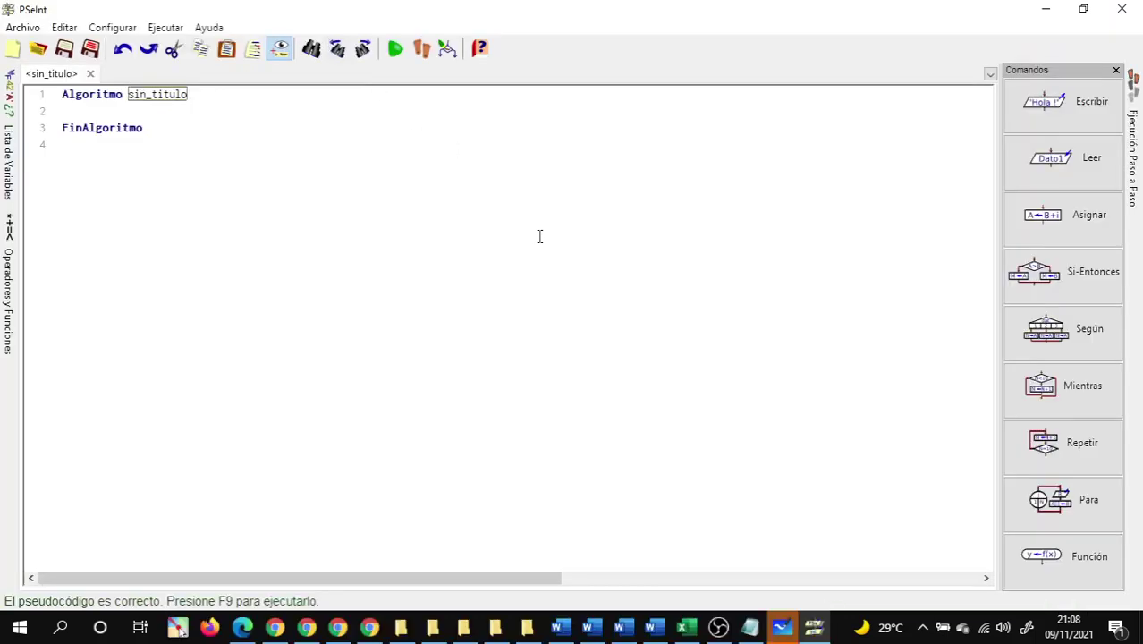